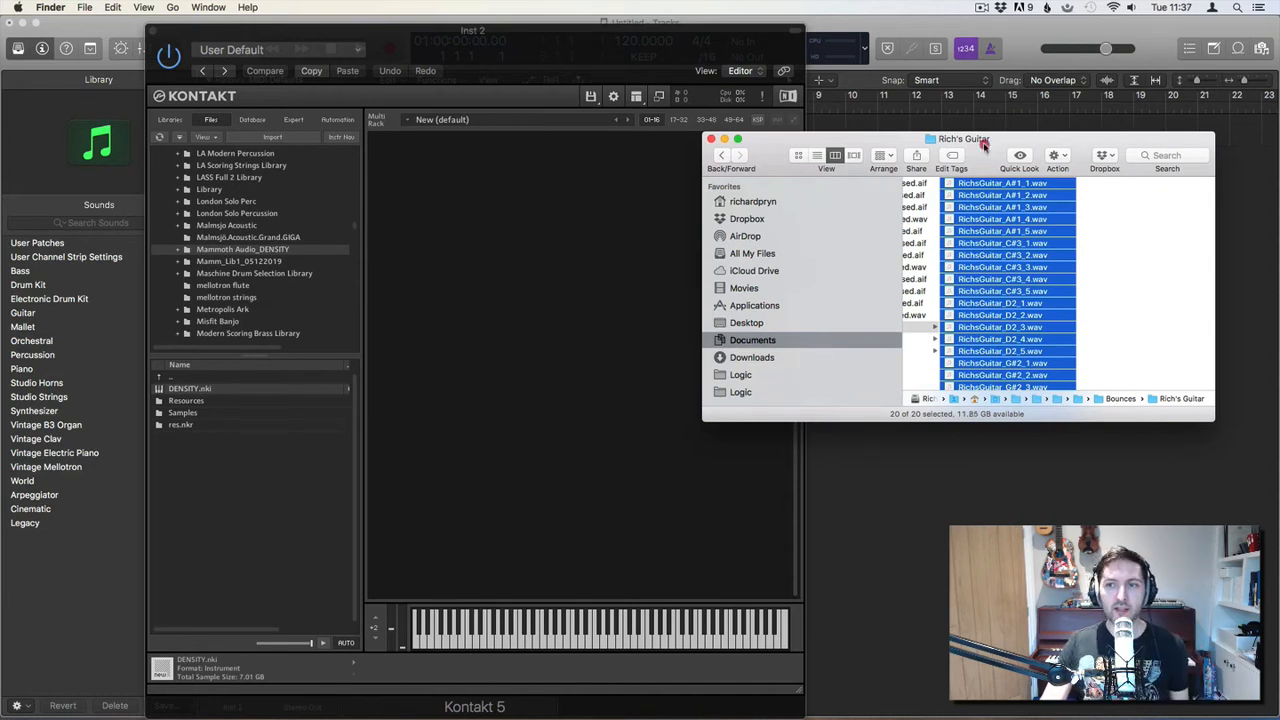
Step: Load the 20 selected RichsGuitar WAV samples from the Rich's Guitar folder into Kontakt as a new instrument
left_click_drag(983, 140, 650, 143)
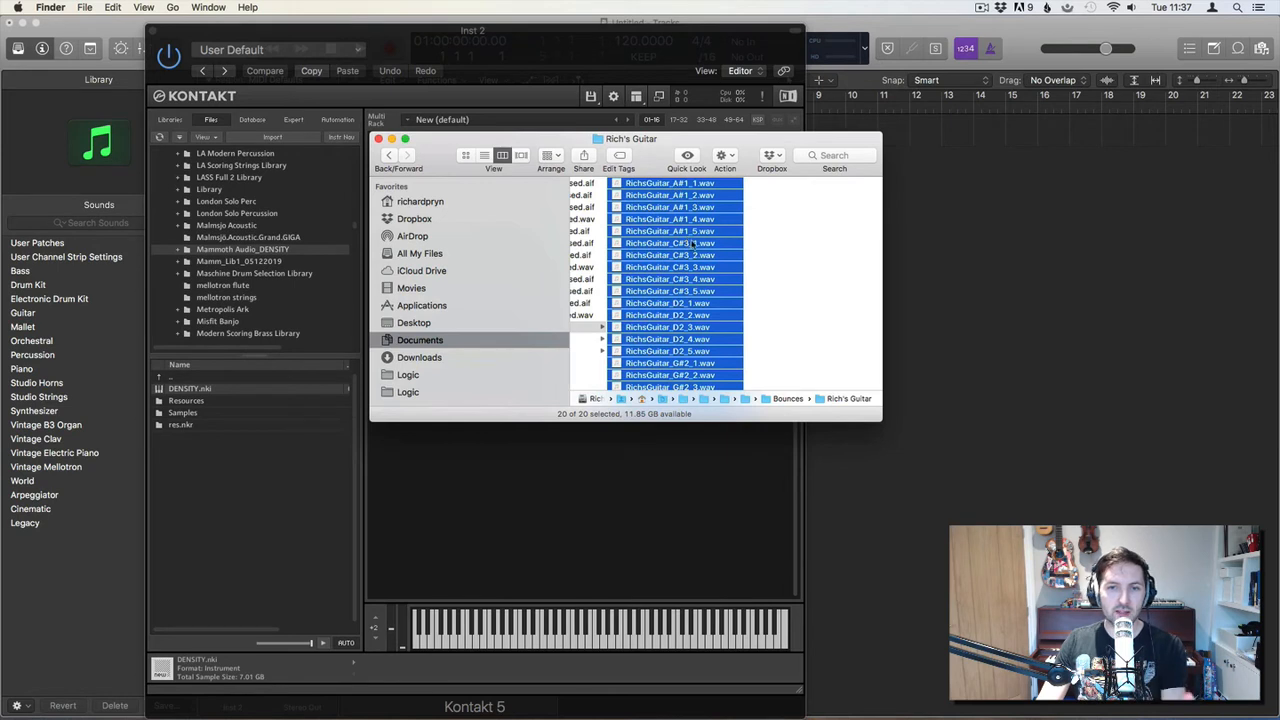
scroll(694, 256, "down", 1)
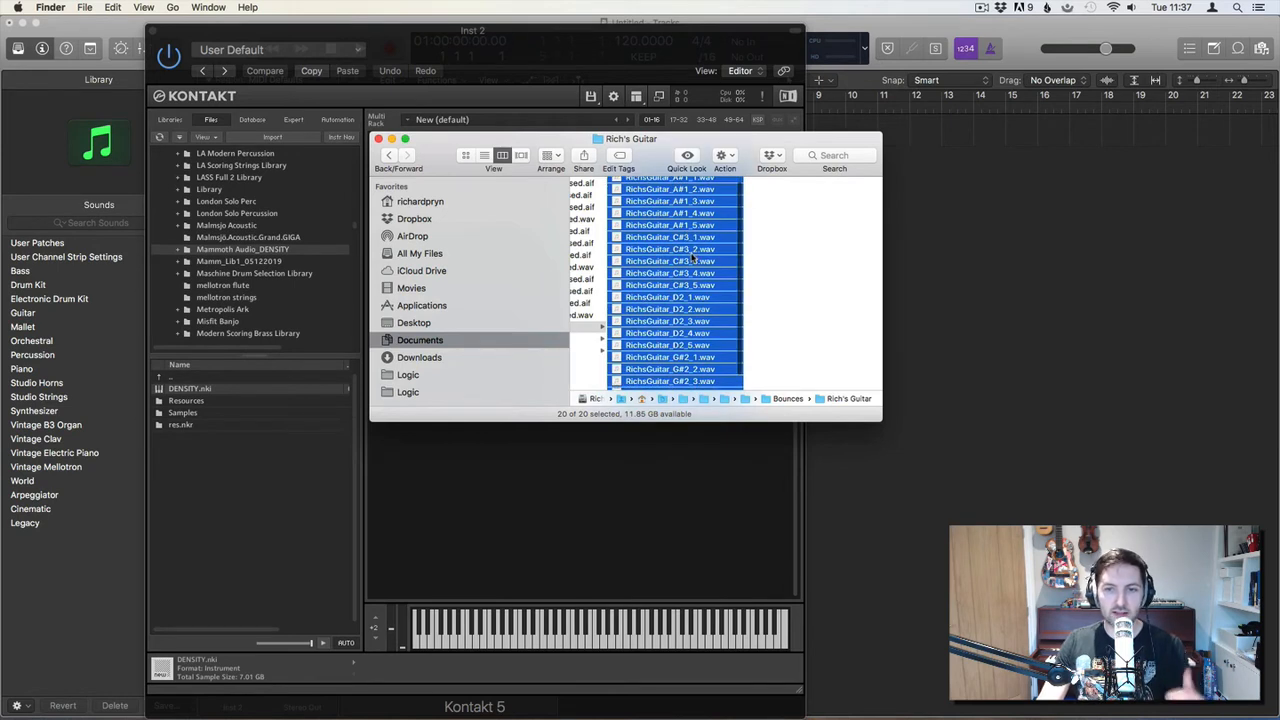
scroll(694, 272, "down", 1)
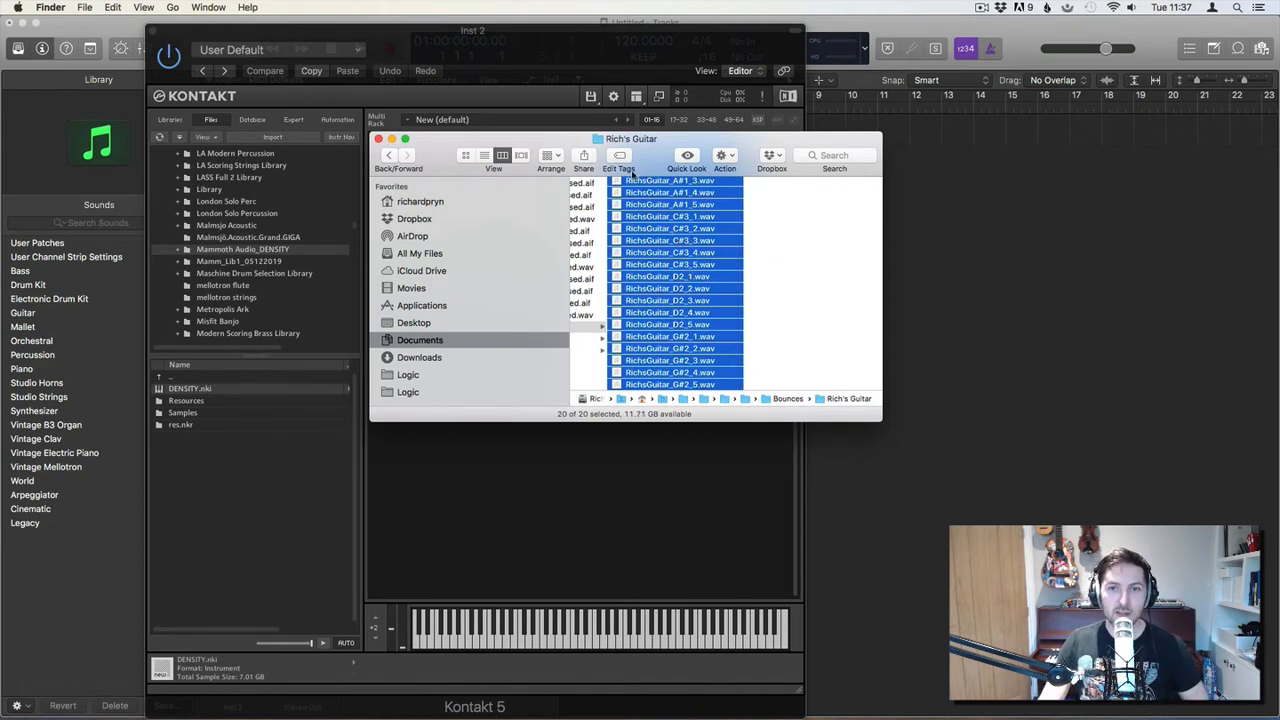
left_click_drag(632, 172, 508, 229)
scroll(1028, 195, "right", 1)
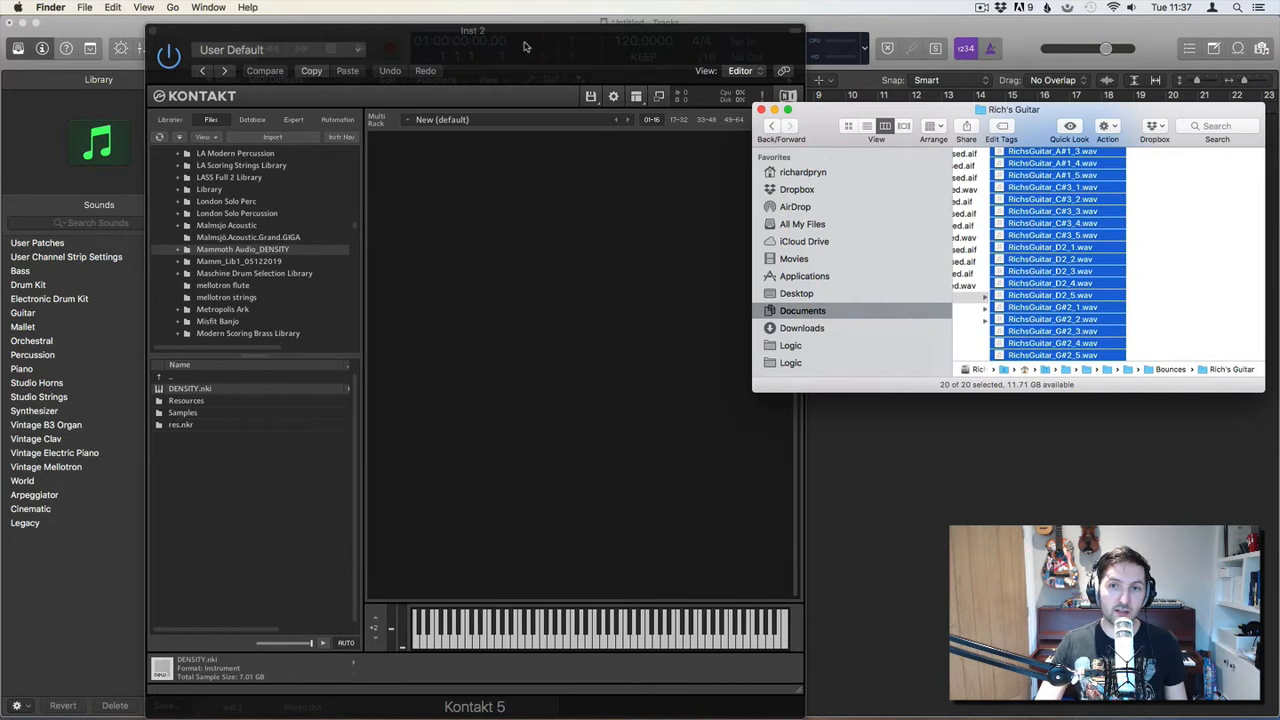
left_click_drag(532, 36, 479, 37)
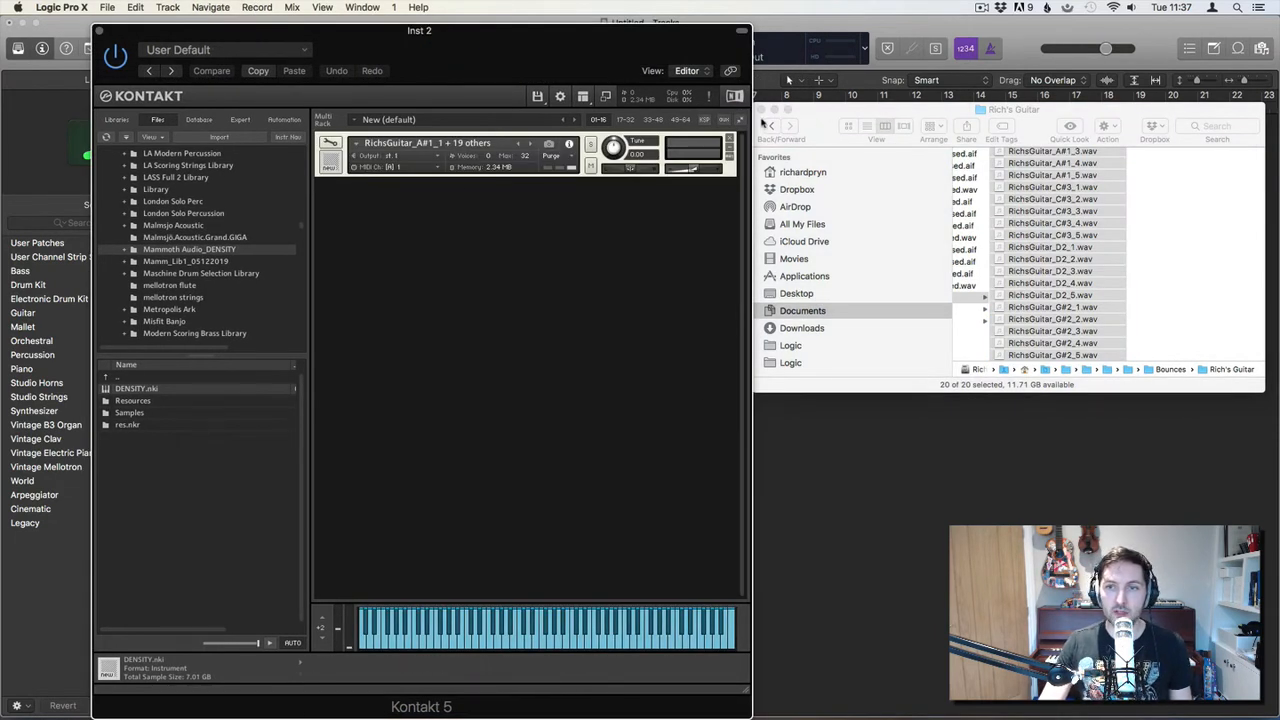
Step: Close the sample folder window, open the new guitar instrument for editing and show its Mapping Editor
left_click(765, 118)
left_click(330, 143)
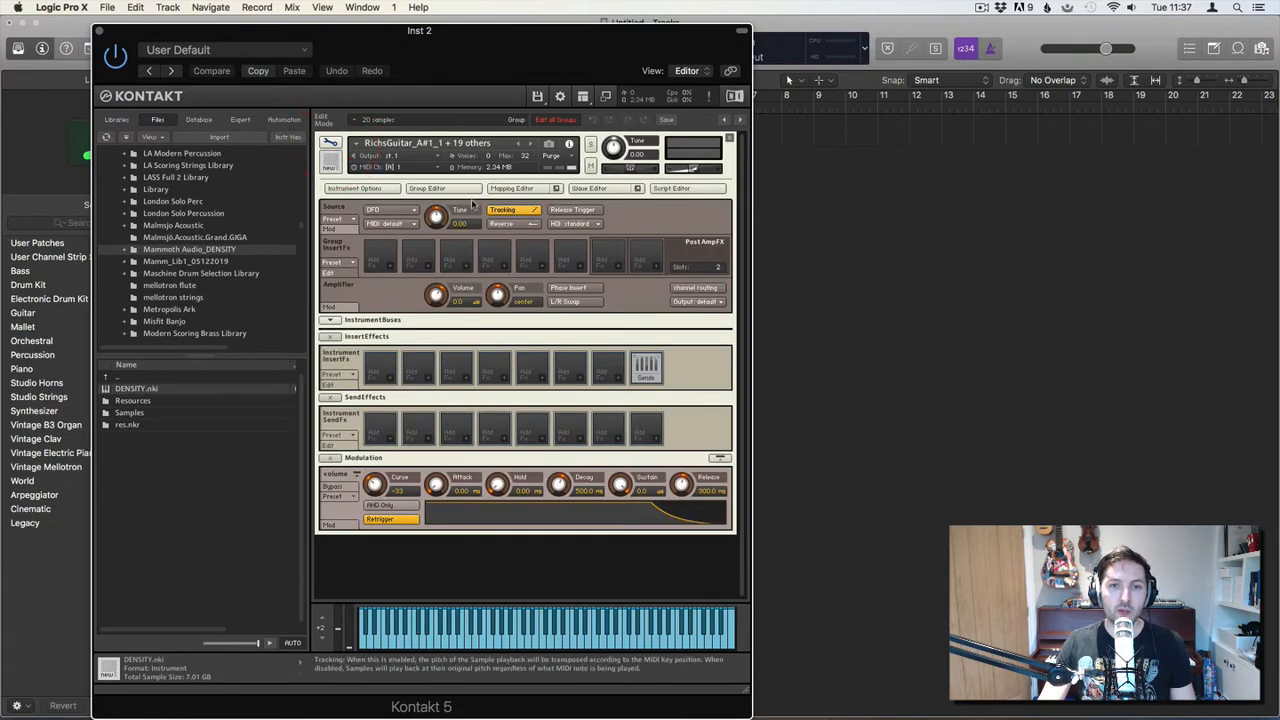
left_click(512, 189)
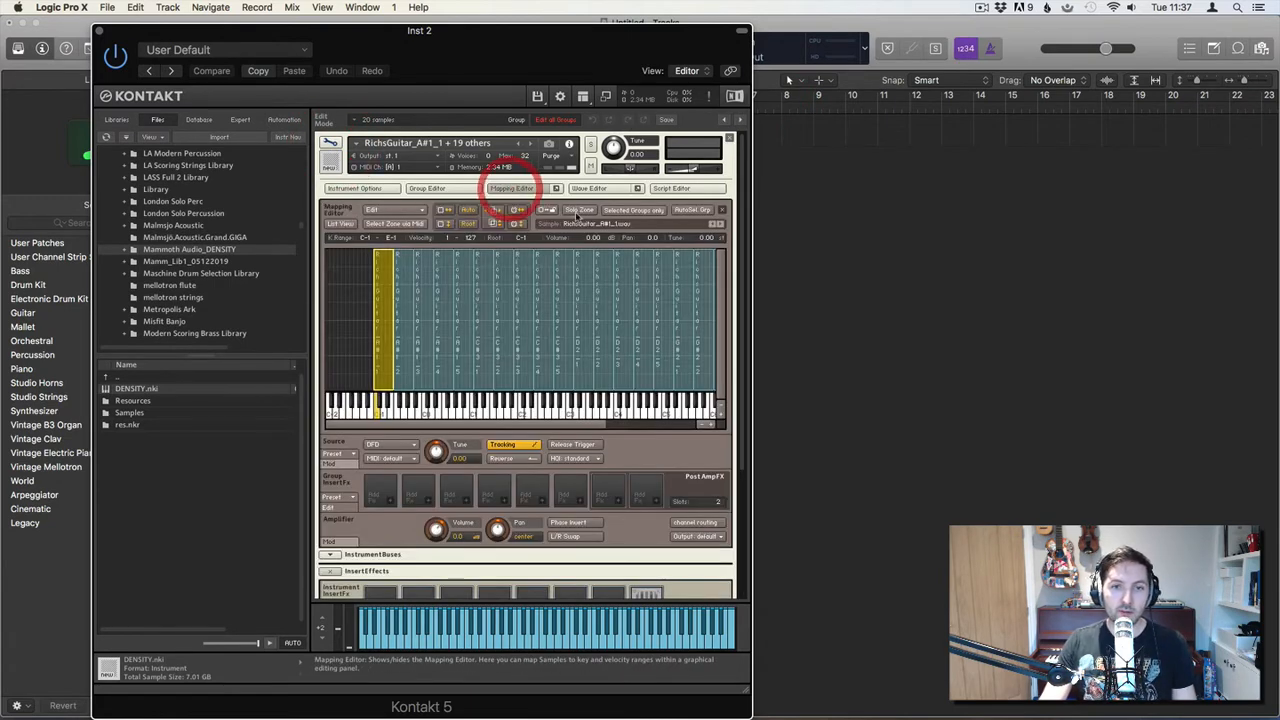
Step: Examine how the imported guitar samples are spread across the keyboard by inspecting individual zones in the Mapping Editor
left_click(352, 298)
scroll(378, 299, "right", 5)
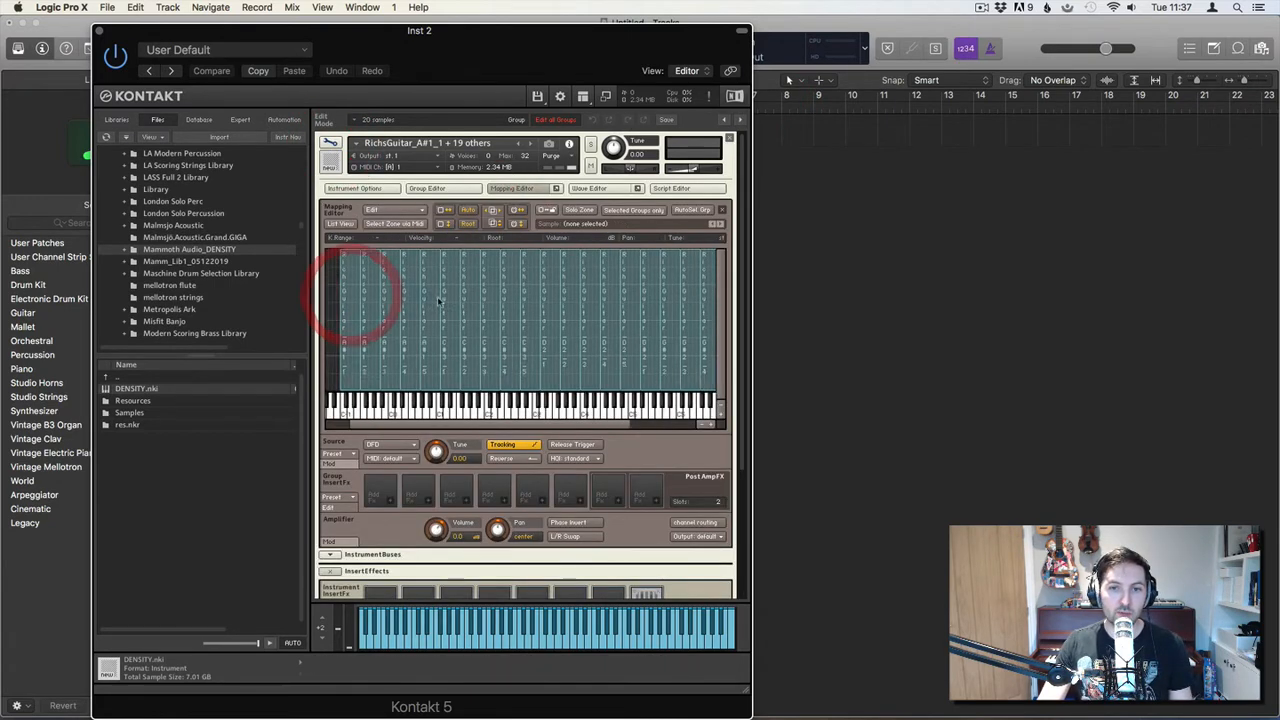
scroll(438, 301, "left", 4)
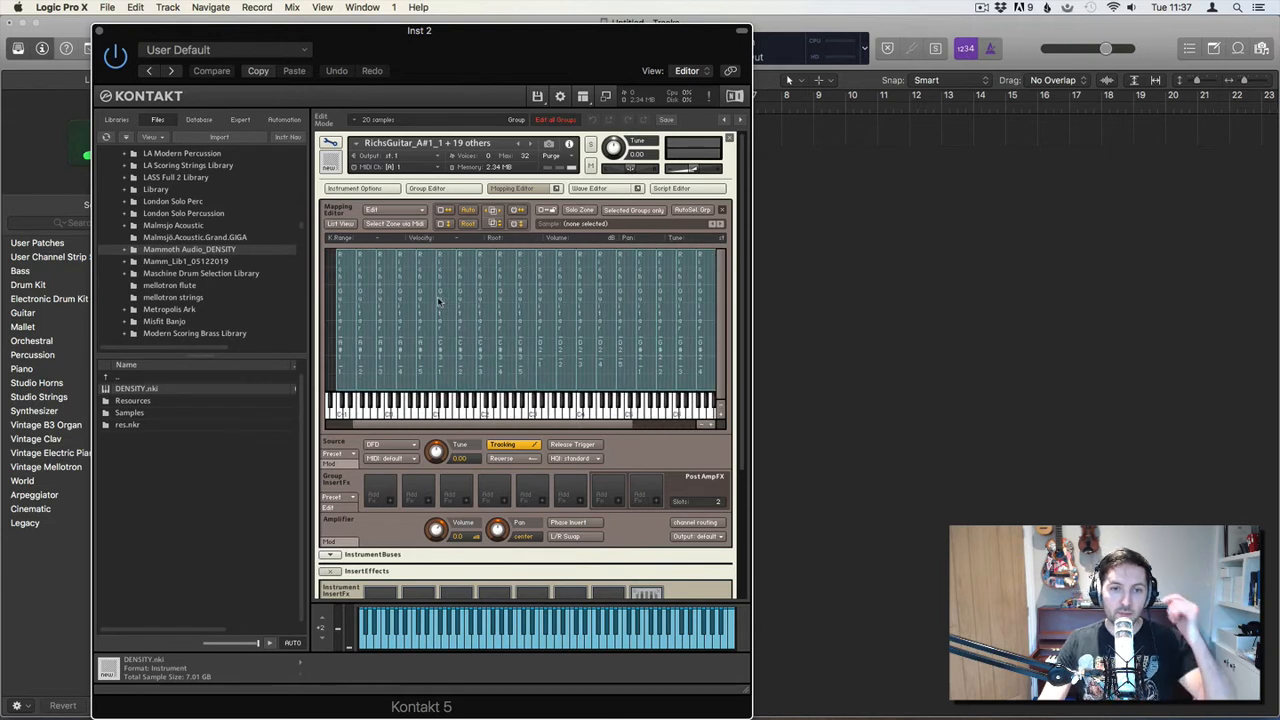
left_click(344, 298)
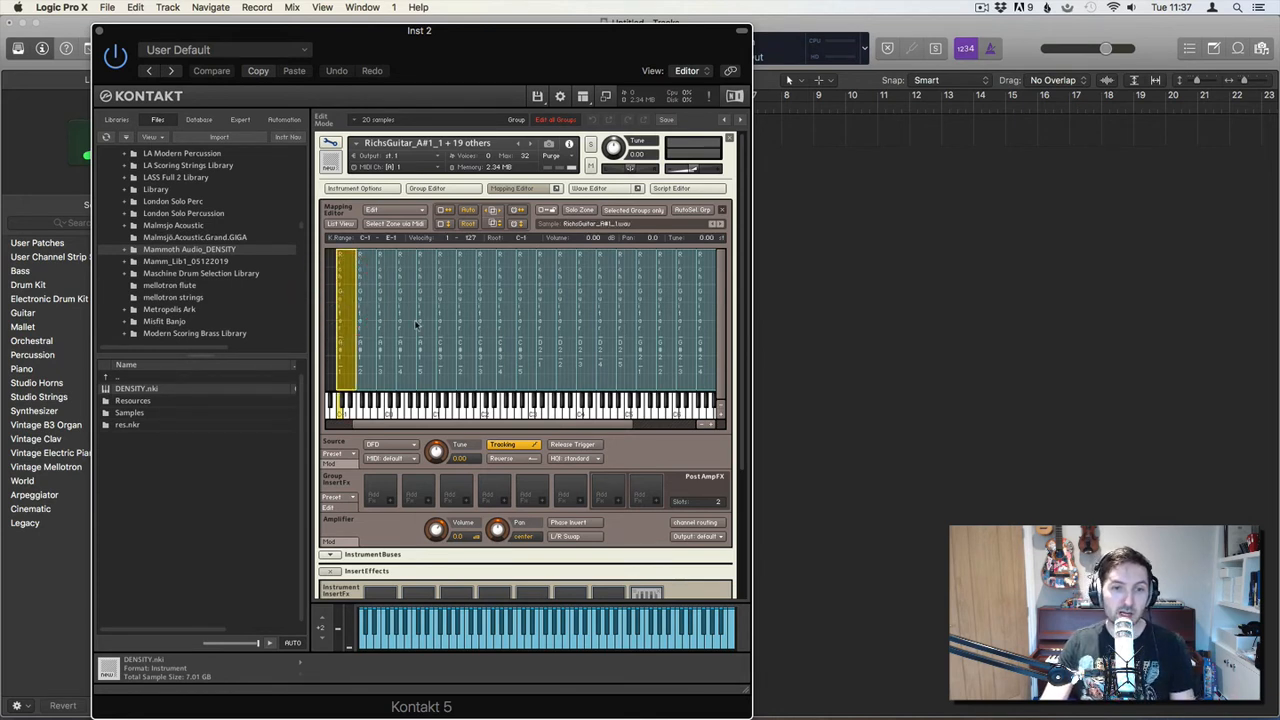
left_click(446, 314)
left_click(549, 330)
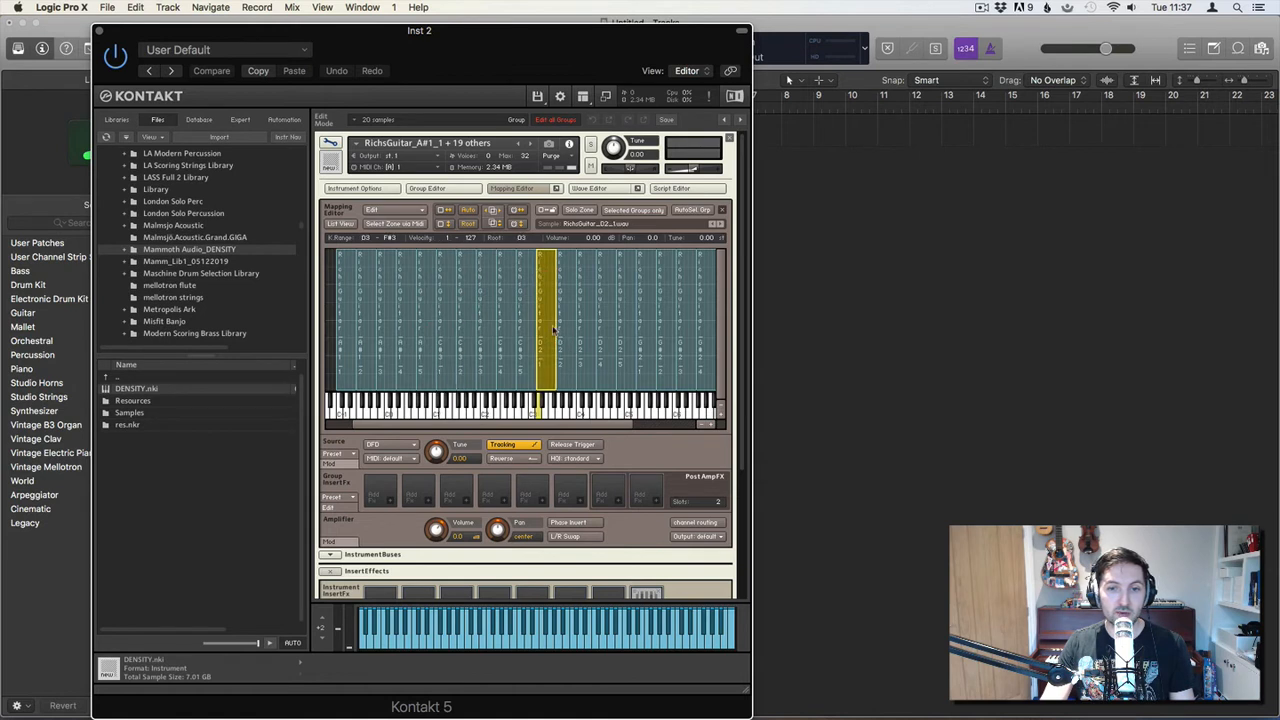
left_click(649, 321)
left_click(328, 288)
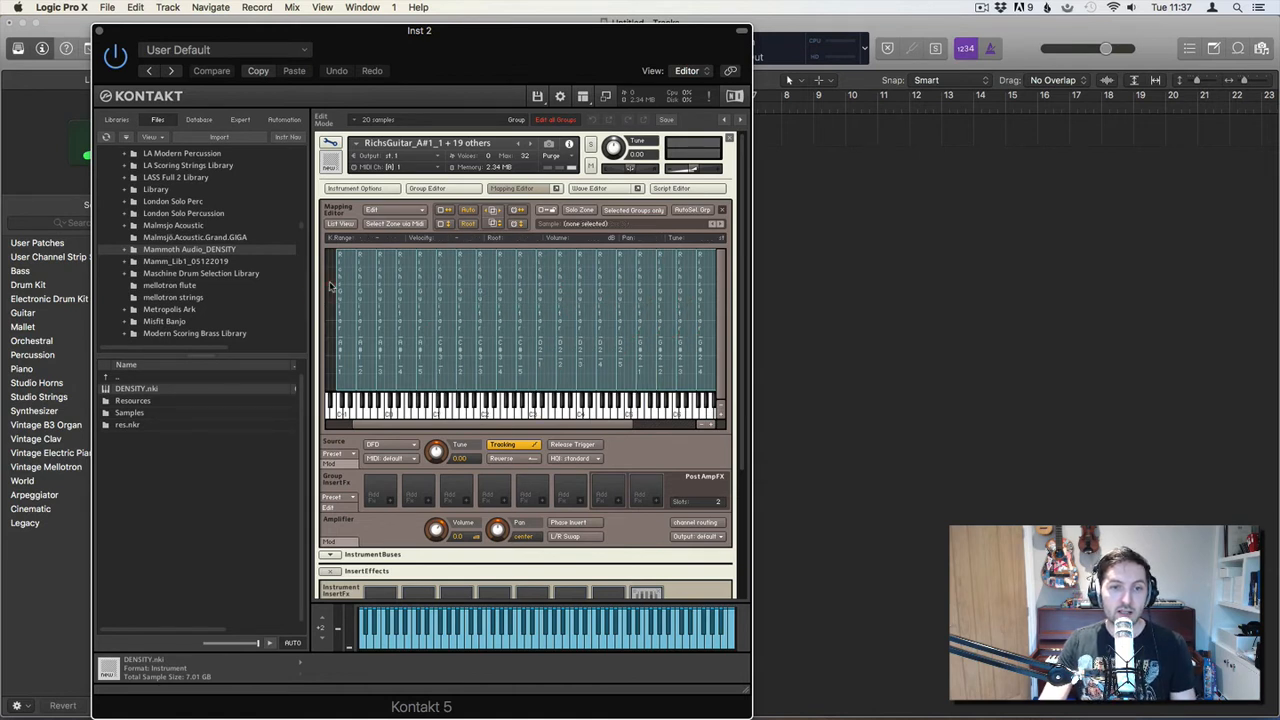
Step: Apply the auto map setup to all zones with RichsGuitar as Ignore me, A#1 as Set to Single Key and 1 as Make Group Name
right_click(330, 284)
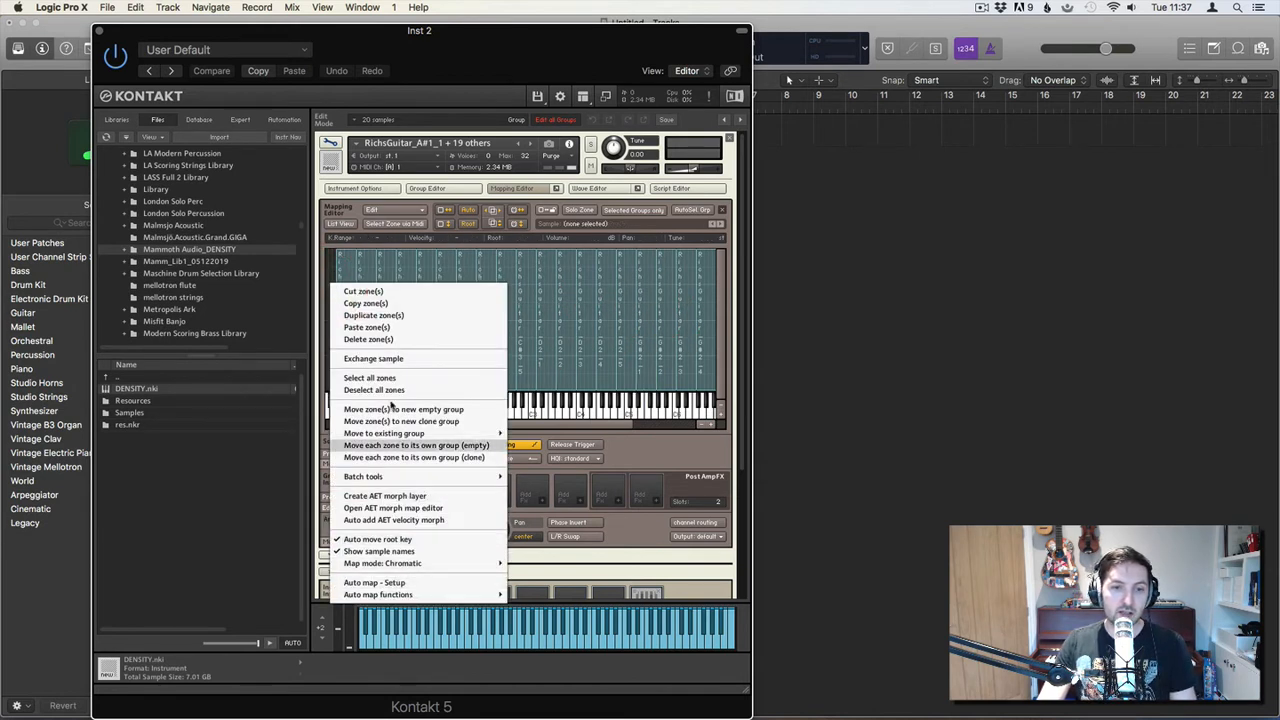
left_click(388, 378)
right_click(346, 285)
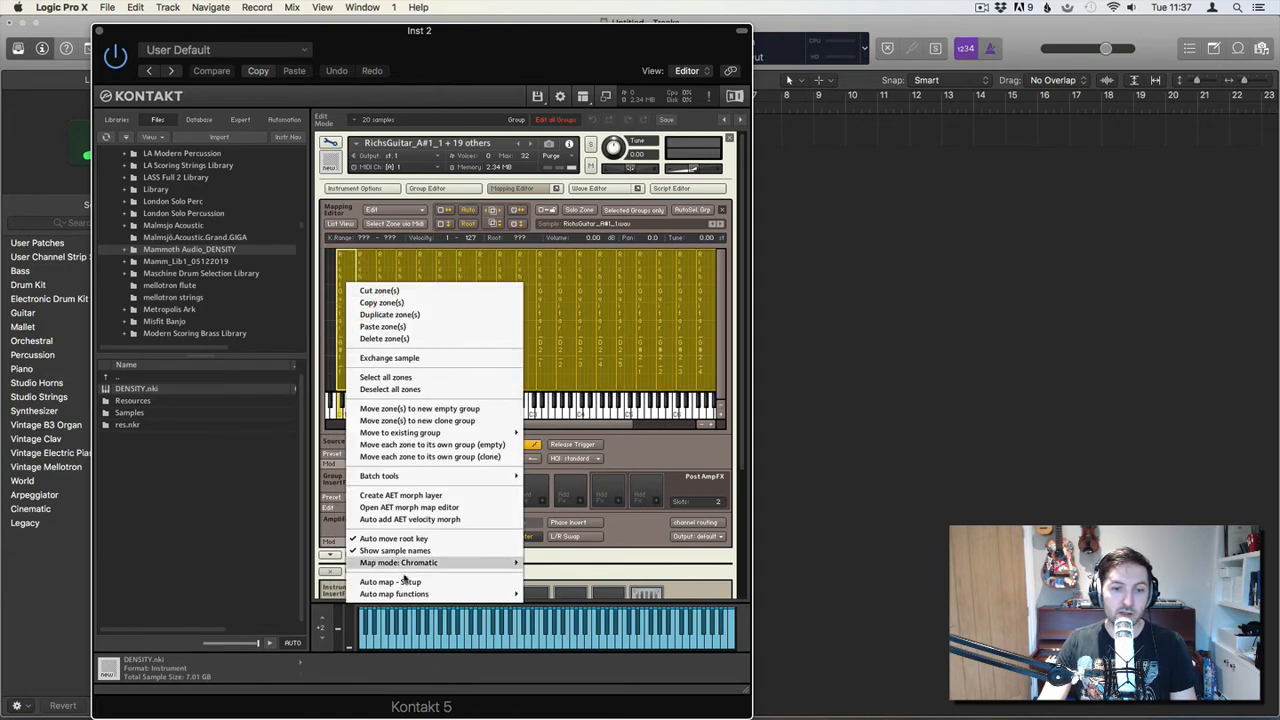
left_click(417, 583)
left_click_drag(668, 309, 580, 276)
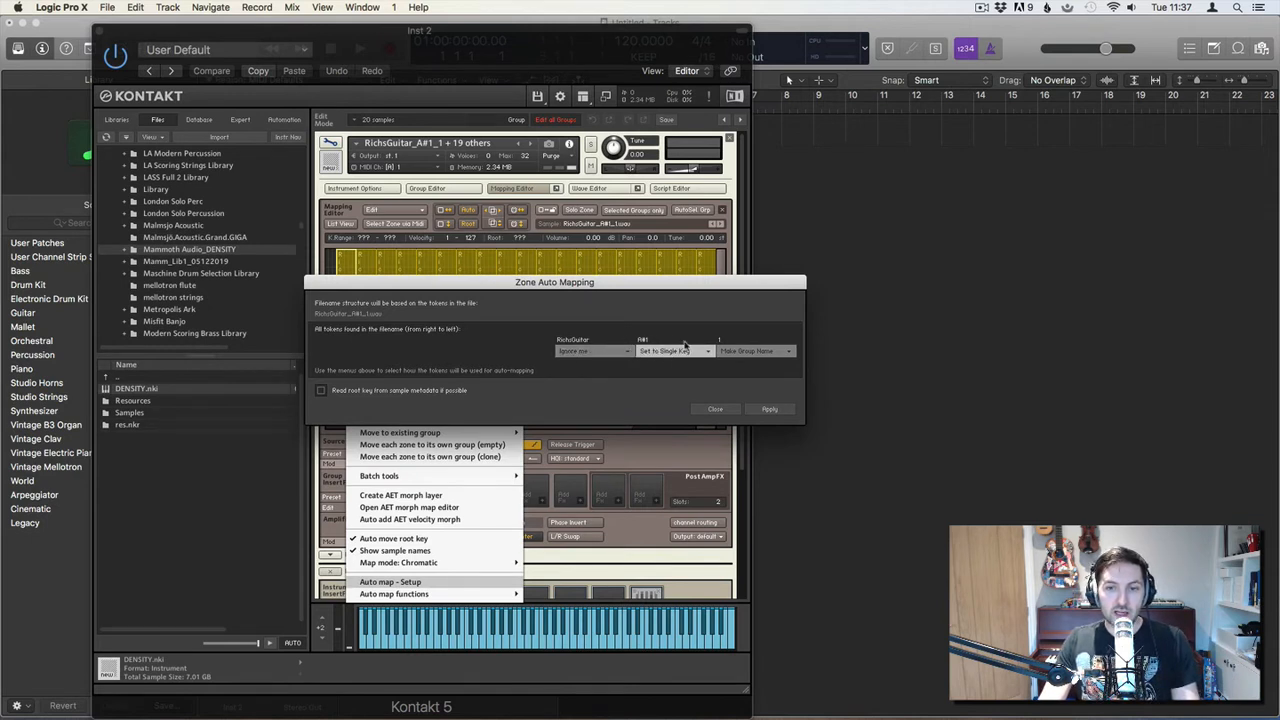
left_click(769, 410)
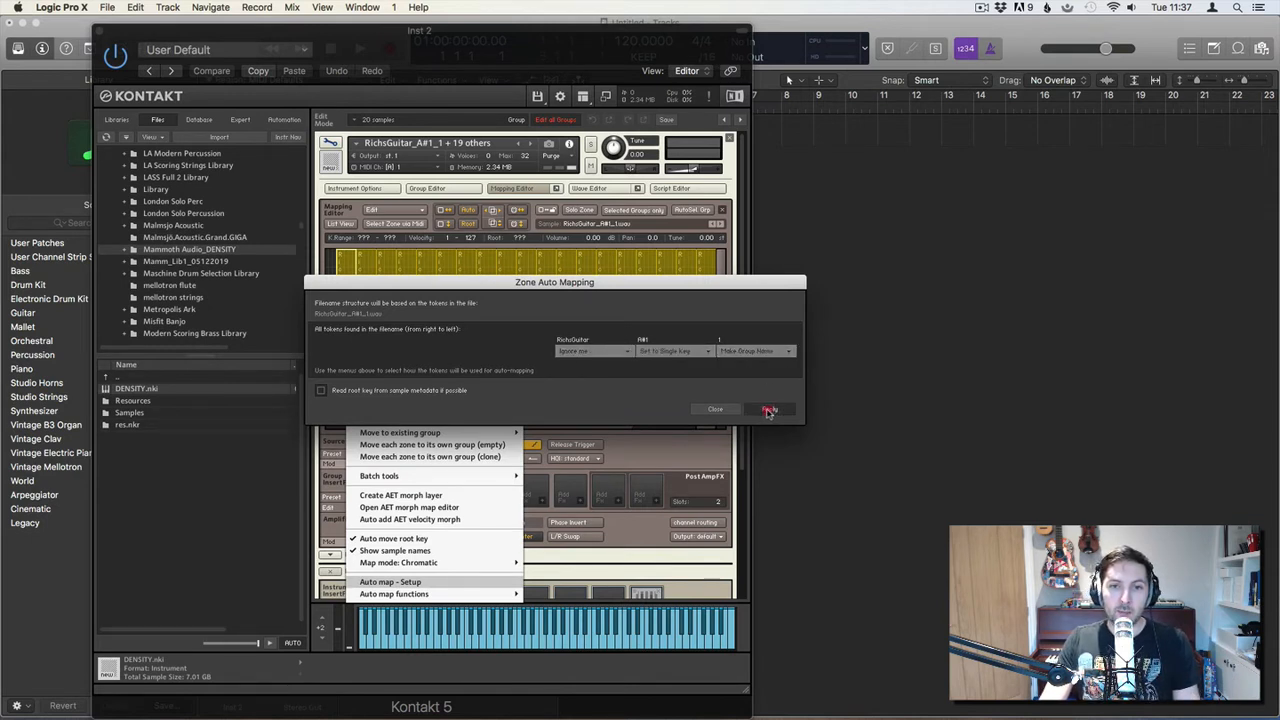
left_click(718, 408)
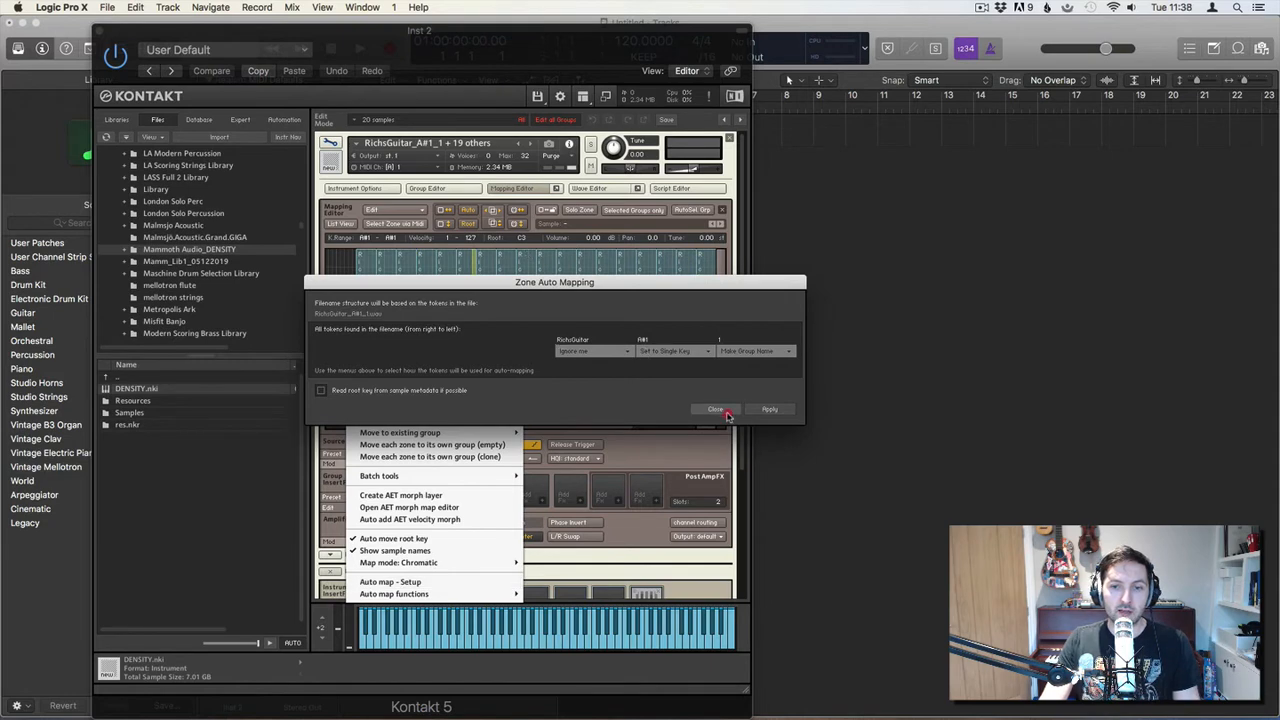
Step: Show the Group Editor, select all zones and run Auto map selected on them
left_click(443, 191)
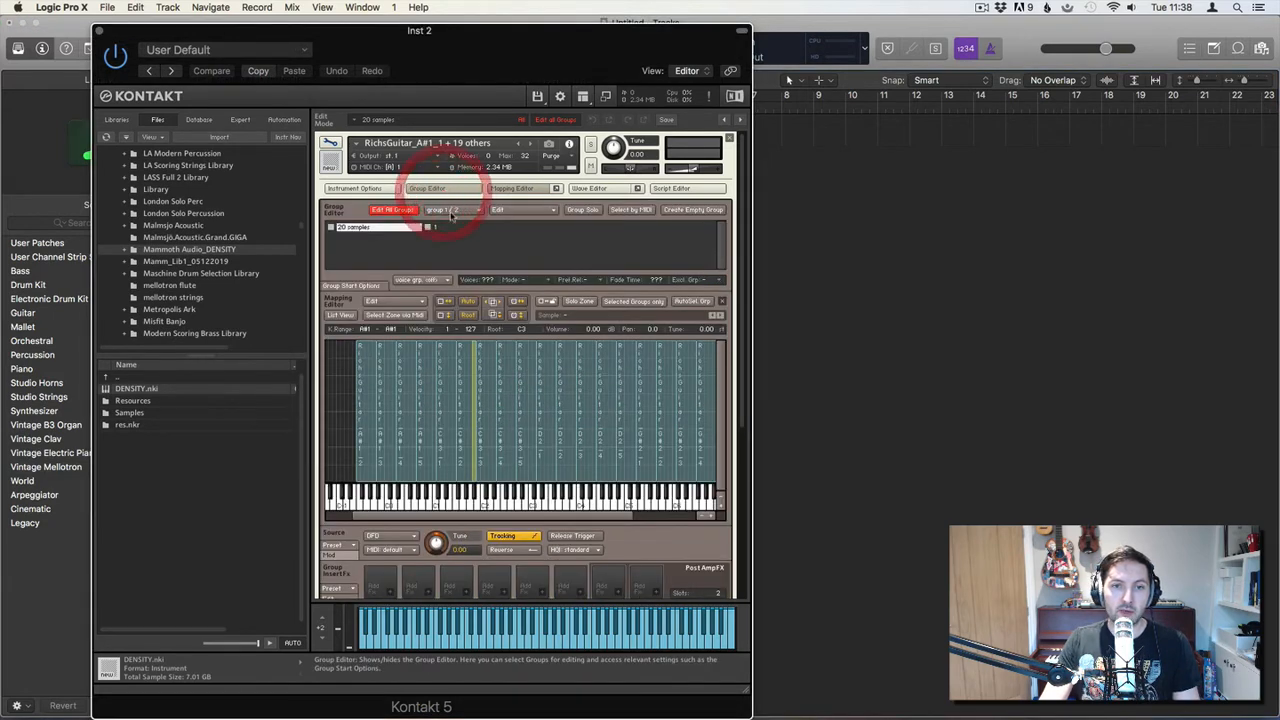
left_click(342, 384)
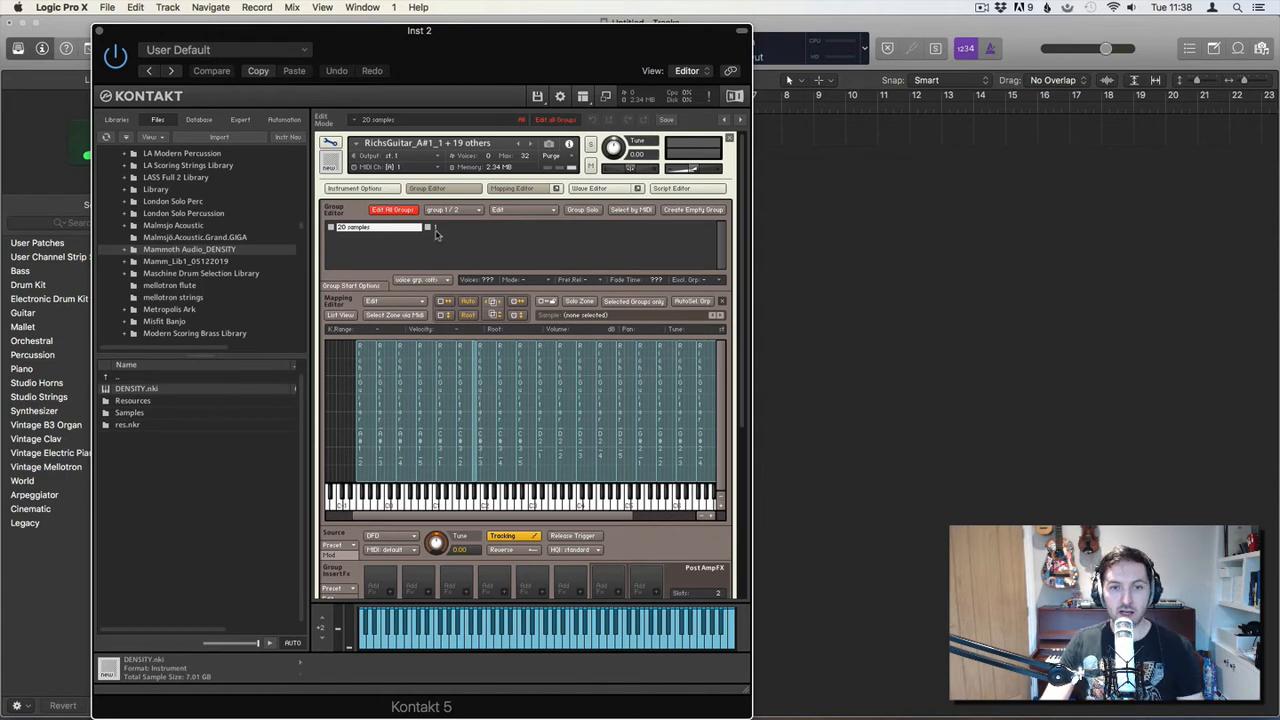
right_click(343, 387)
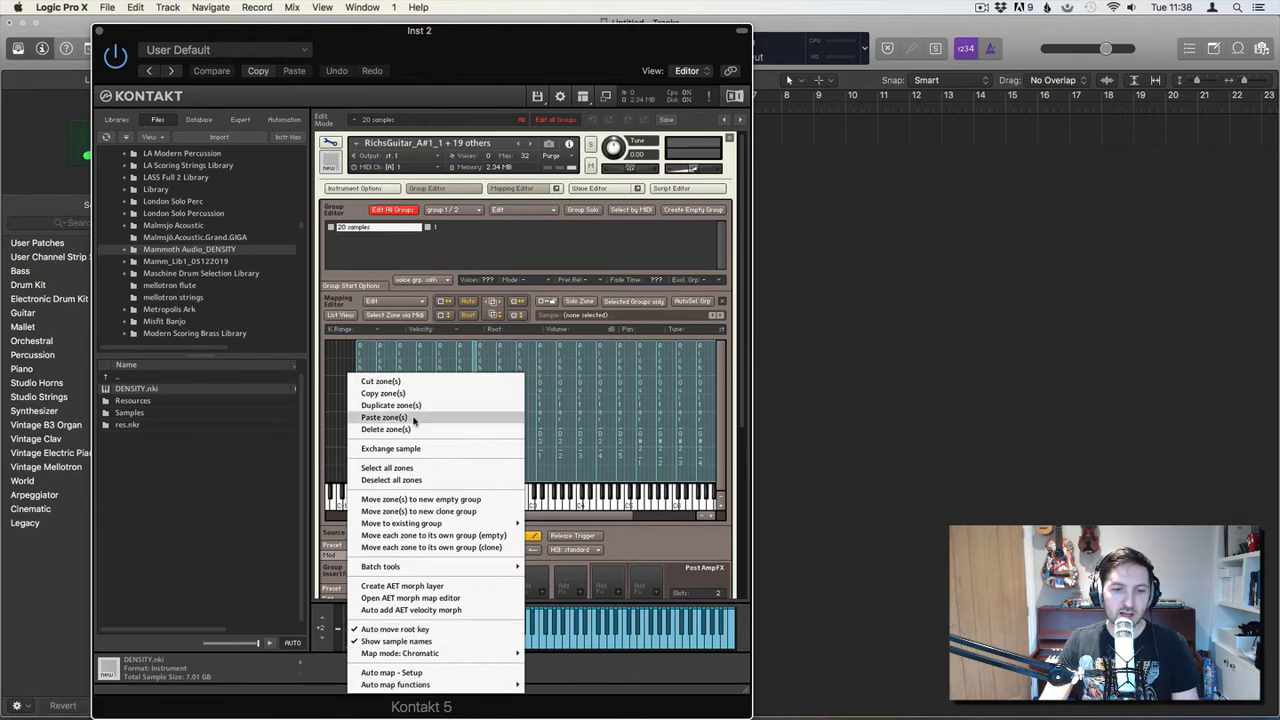
left_click(405, 468)
right_click(369, 376)
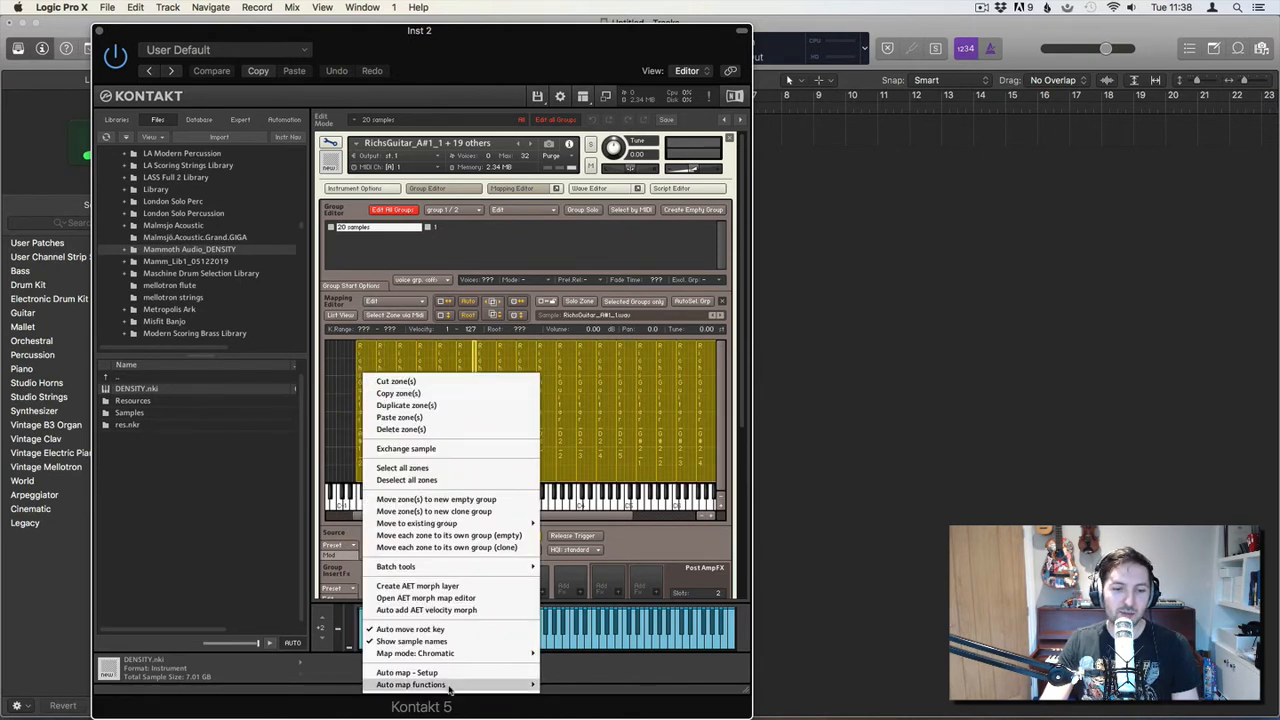
mouse_move(448, 686)
left_click(605, 626)
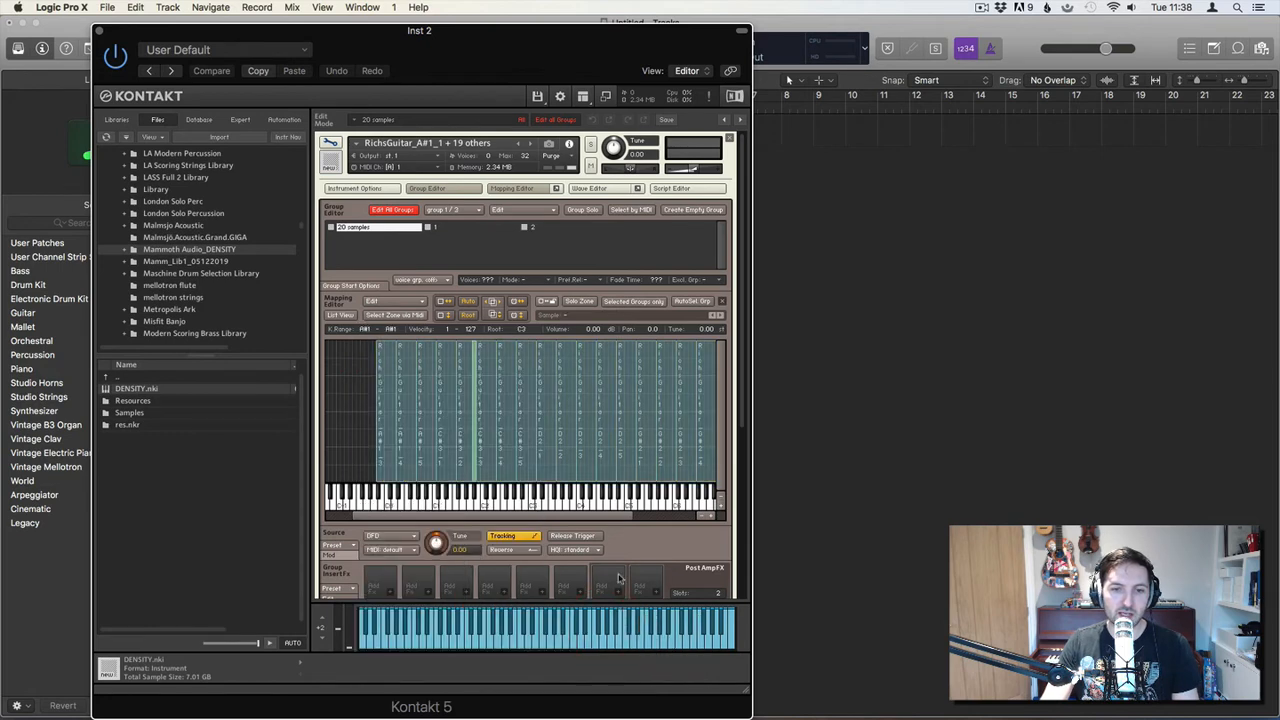
Step: Reselect all zones and repeat Auto map selected to sort more samples into their numbered groups
right_click(365, 381)
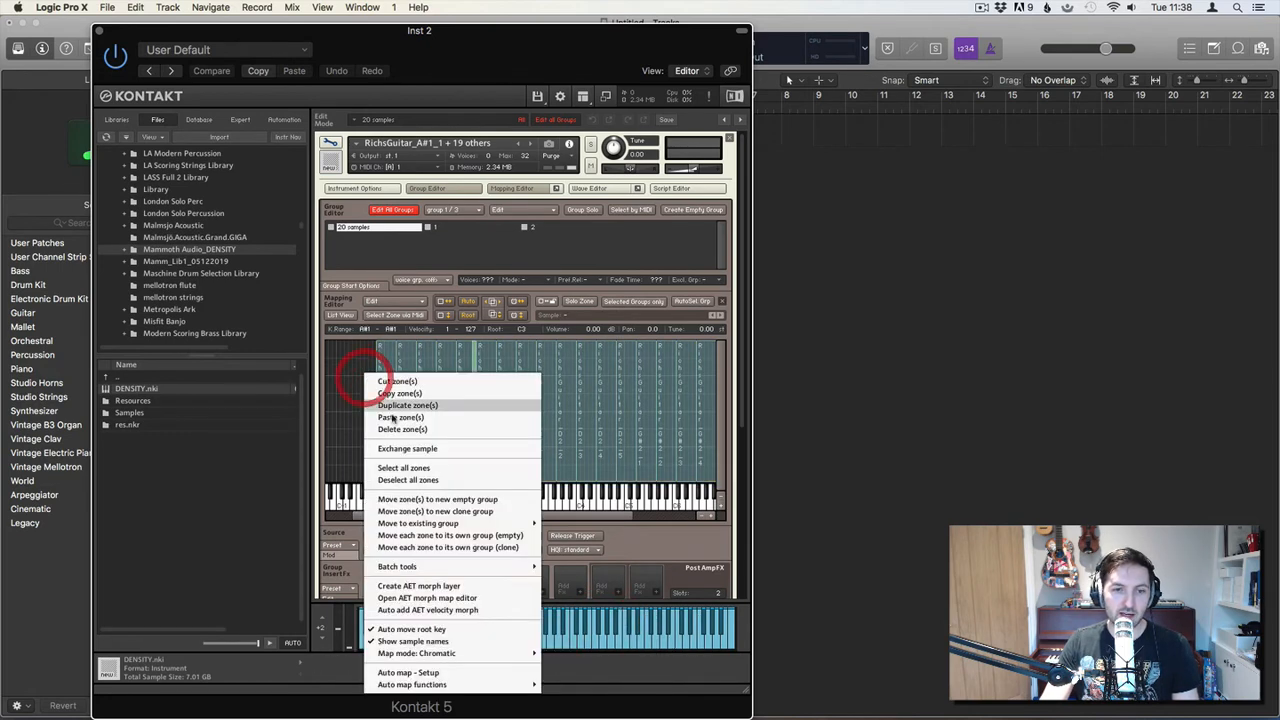
left_click(405, 467)
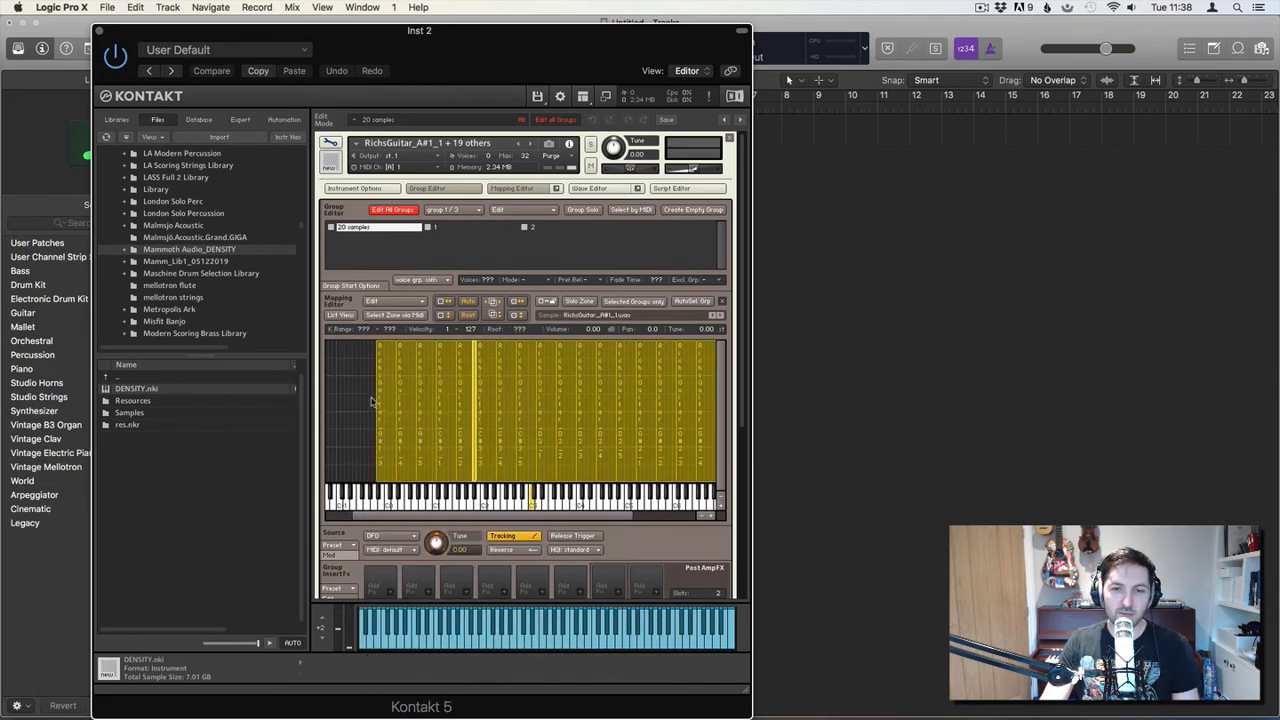
scroll(372, 402, "right", 2)
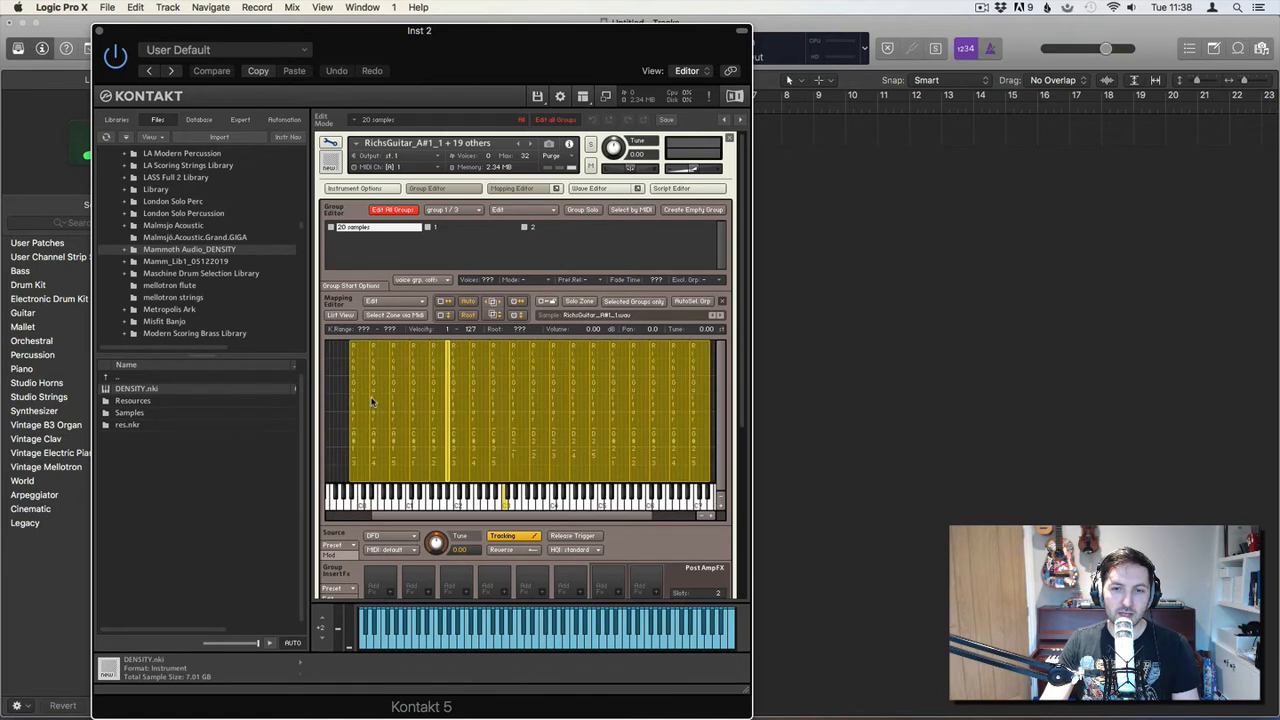
left_click(694, 518)
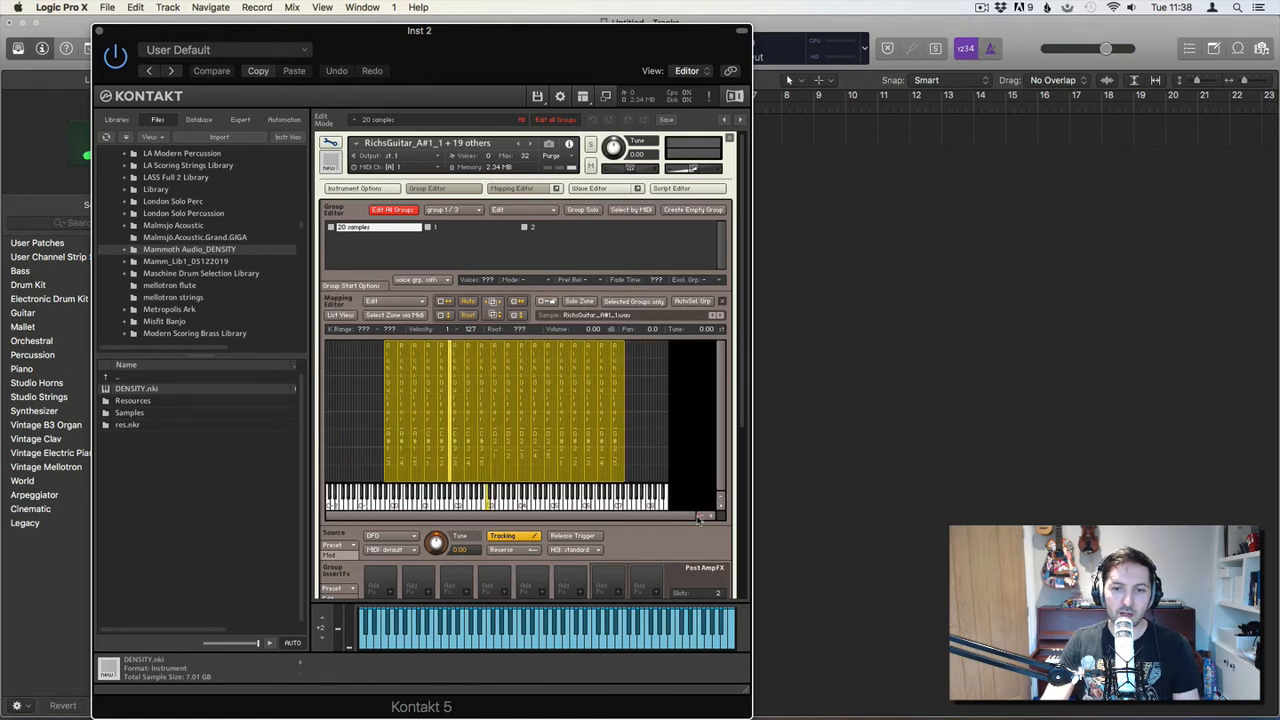
right_click(373, 370)
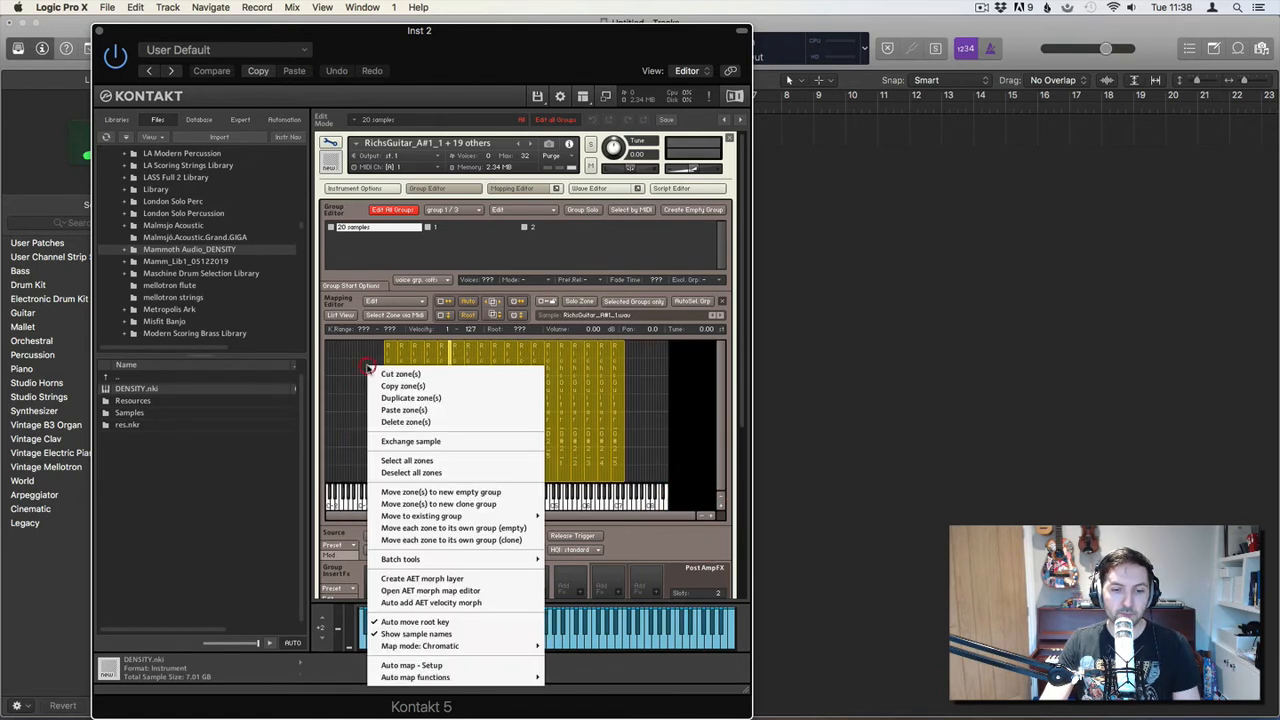
mouse_move(512, 680)
left_click(592, 627)
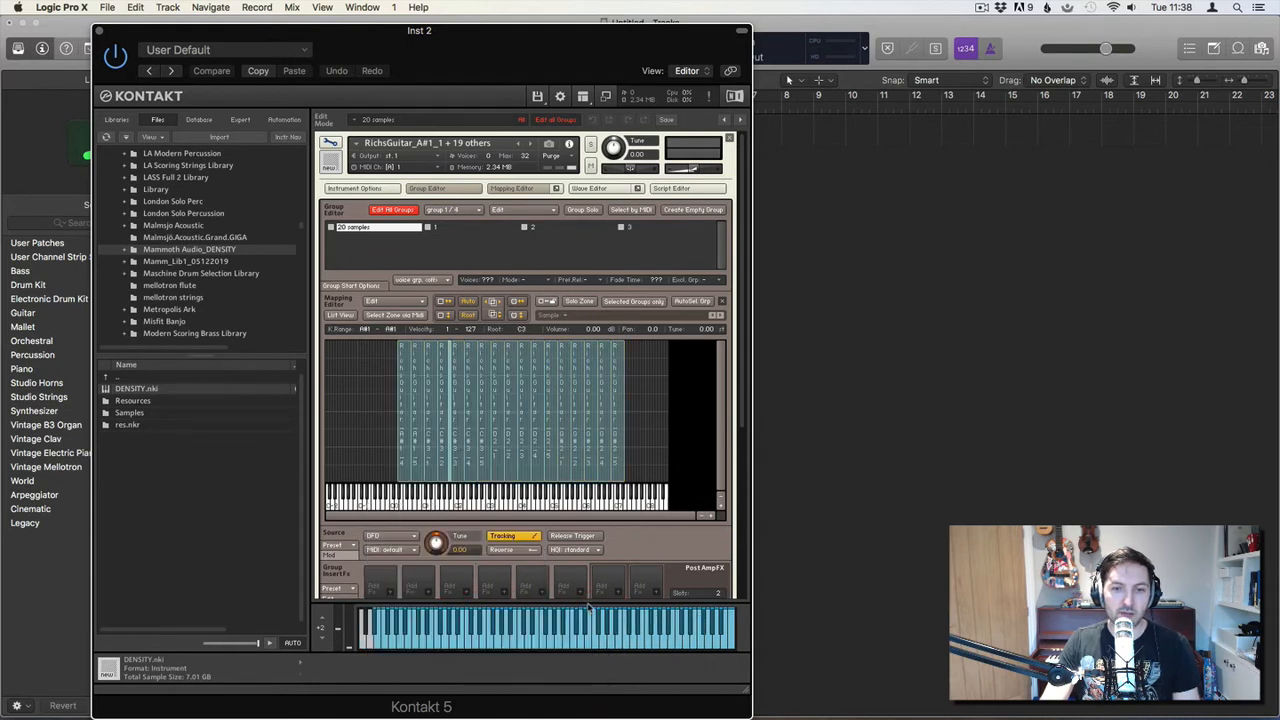
Step: Select the whole block of zones in the Mapping Editor and auto map the selection again
left_click_drag(377, 400, 636, 414)
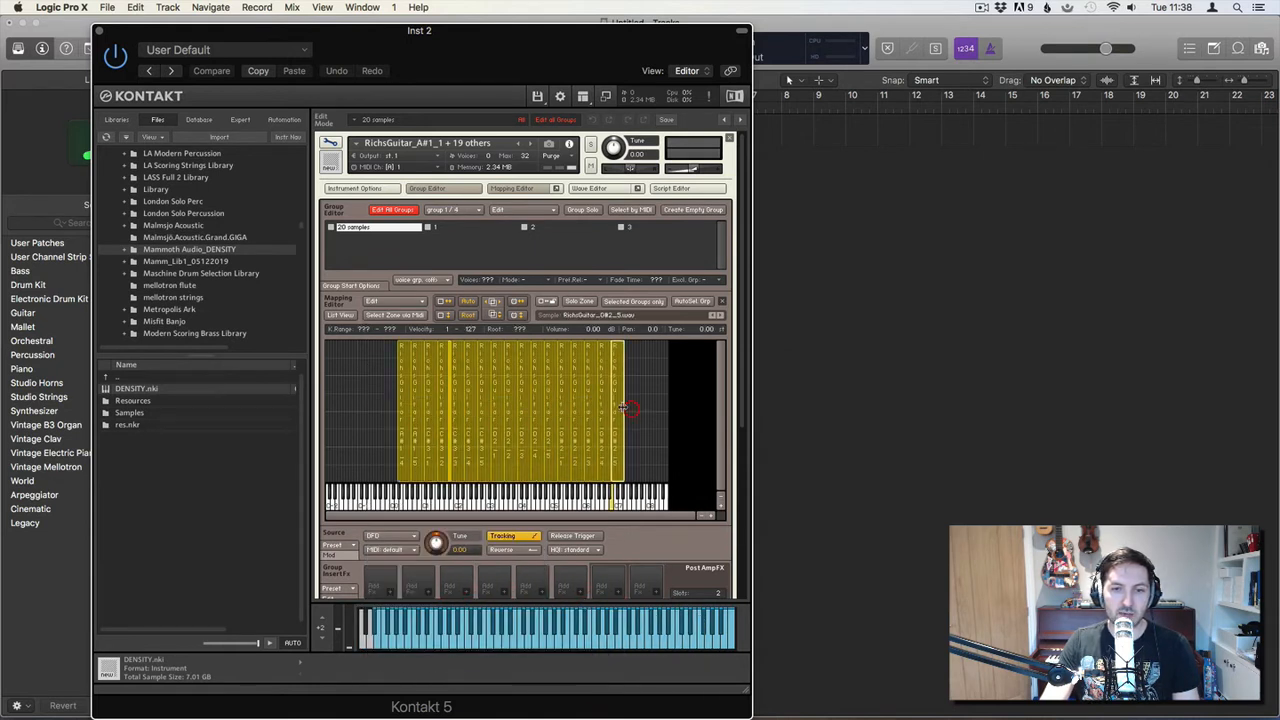
right_click(617, 405)
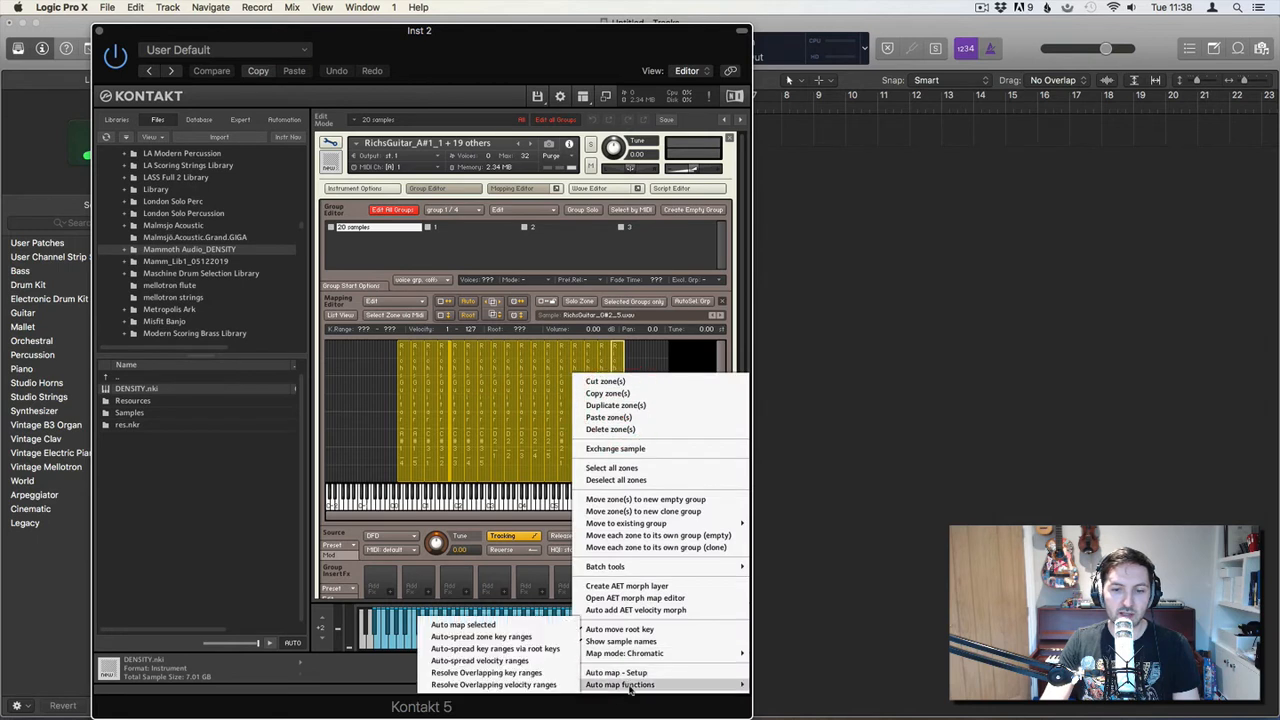
mouse_move(595, 688)
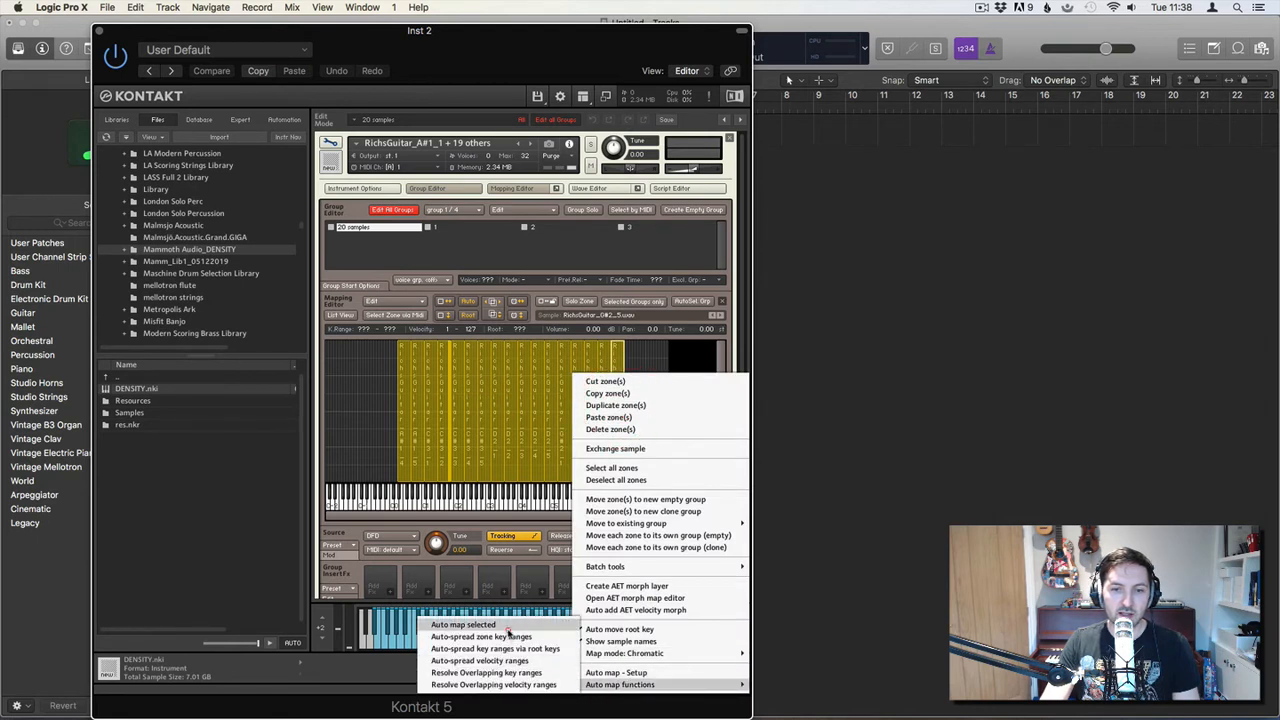
left_click(508, 634)
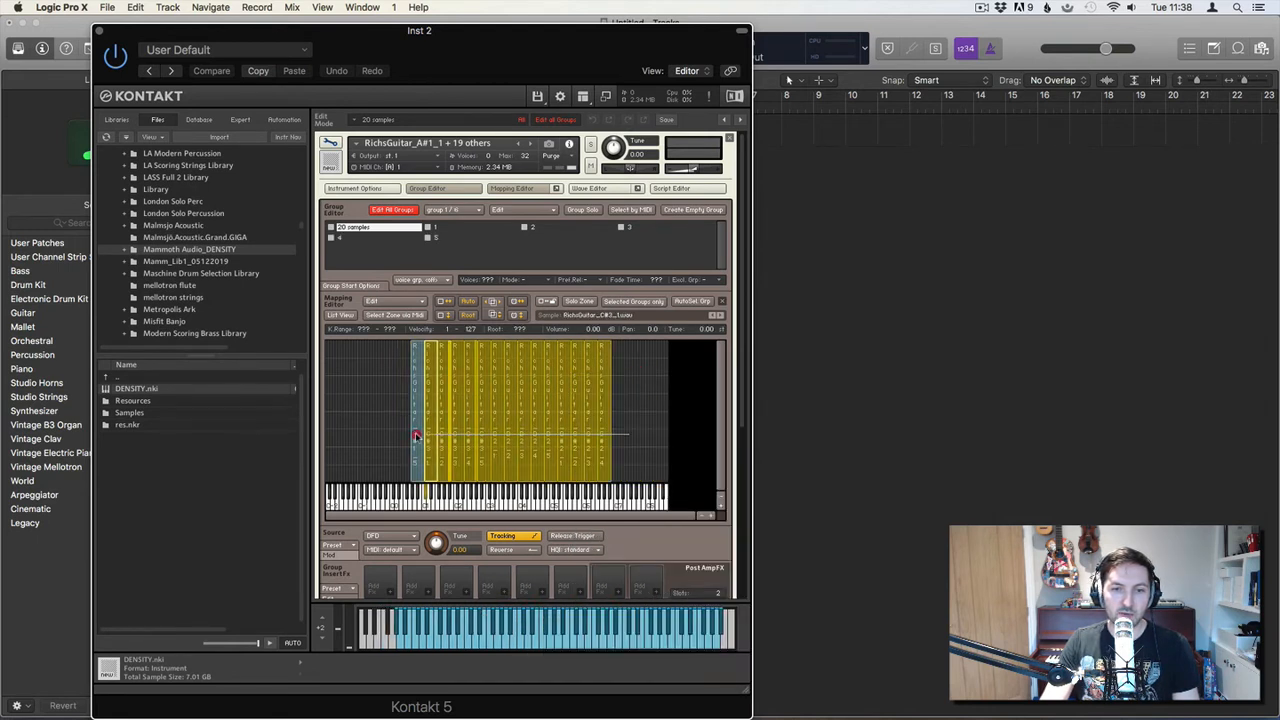
Step: Auto map the remaining selected zones onto their single root keys, then clear the zone selection
right_click(416, 432)
mouse_move(543, 690)
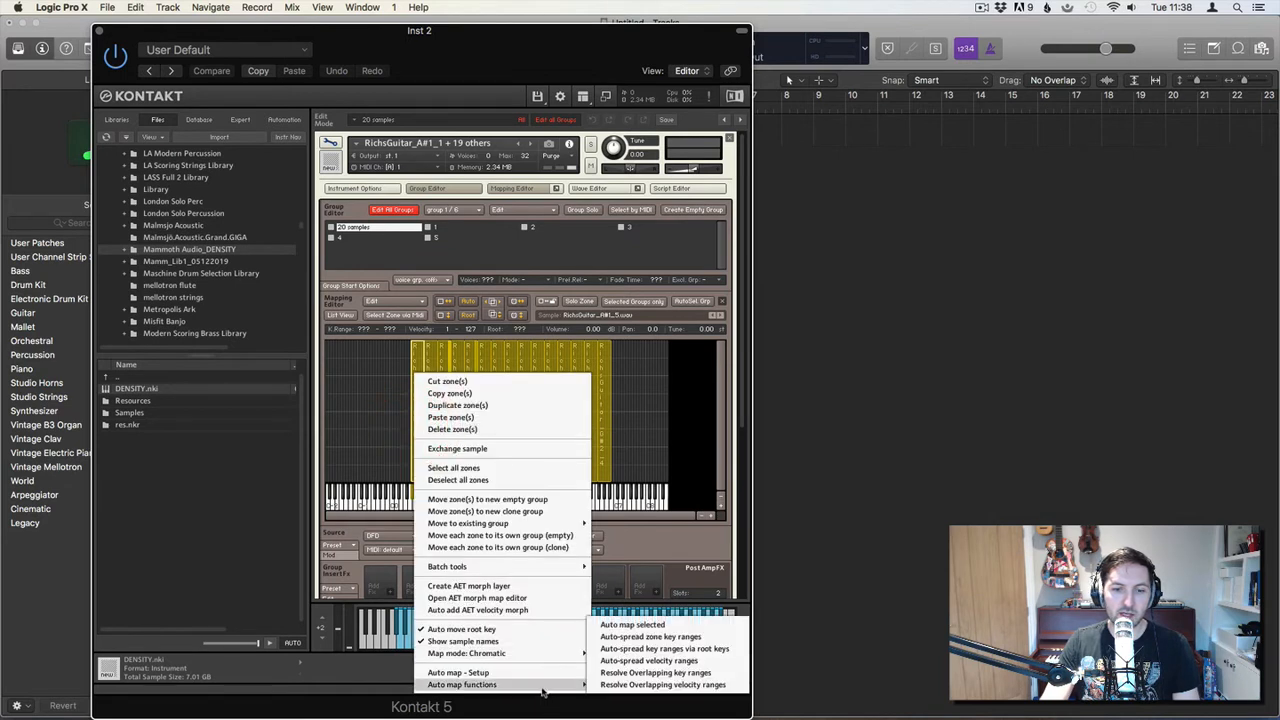
left_click(632, 624)
left_click(515, 406)
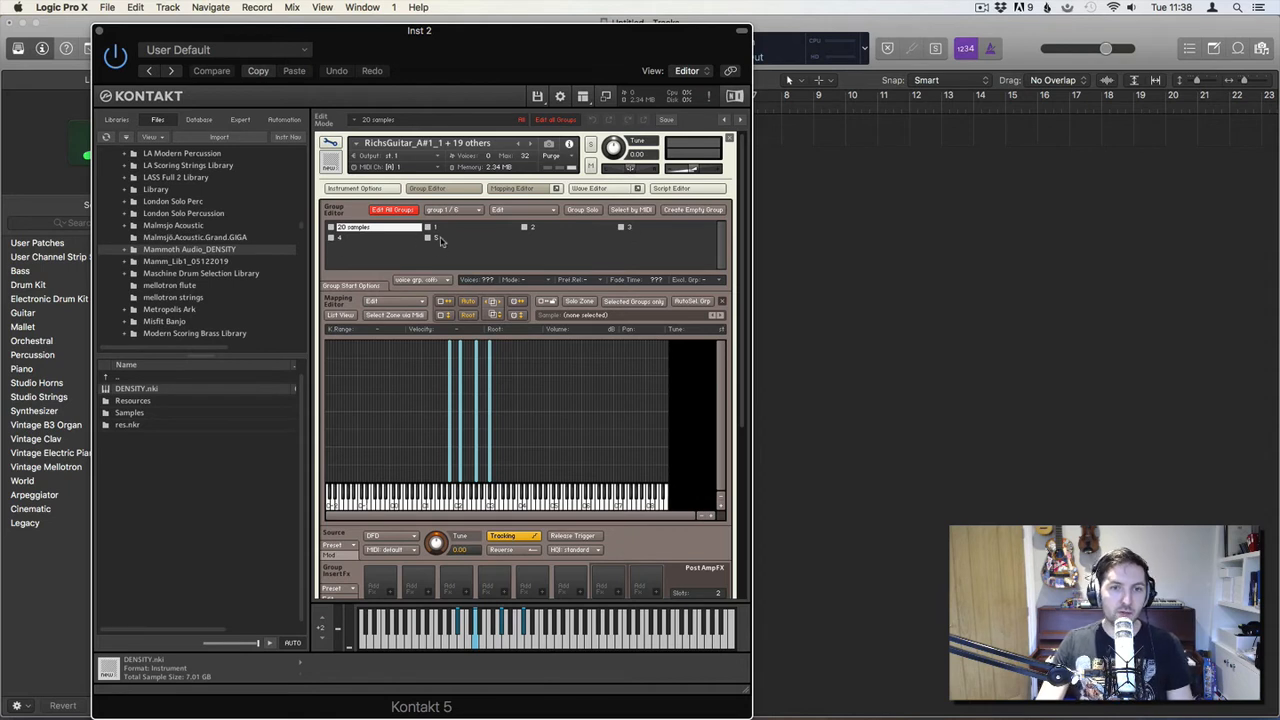
left_click(711, 519)
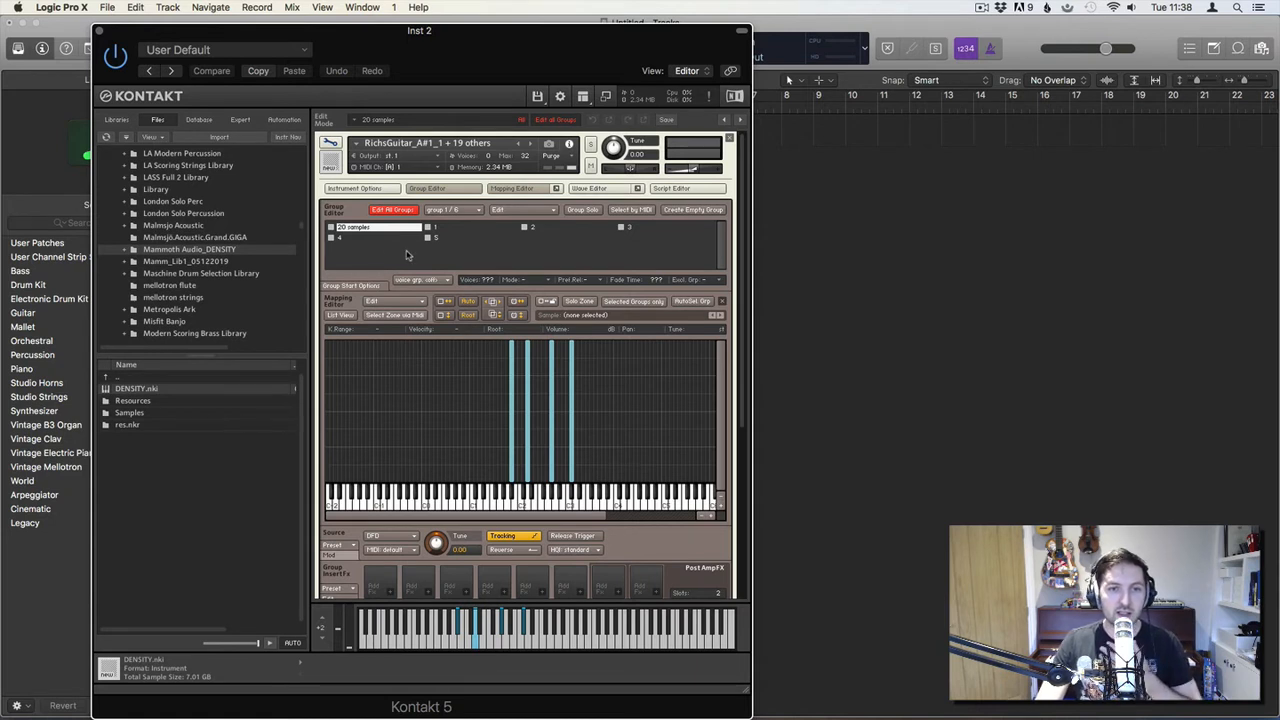
Step: Delete the empty 20 samples group in the Group Editor and turn off Edit All Groups
left_click(386, 210)
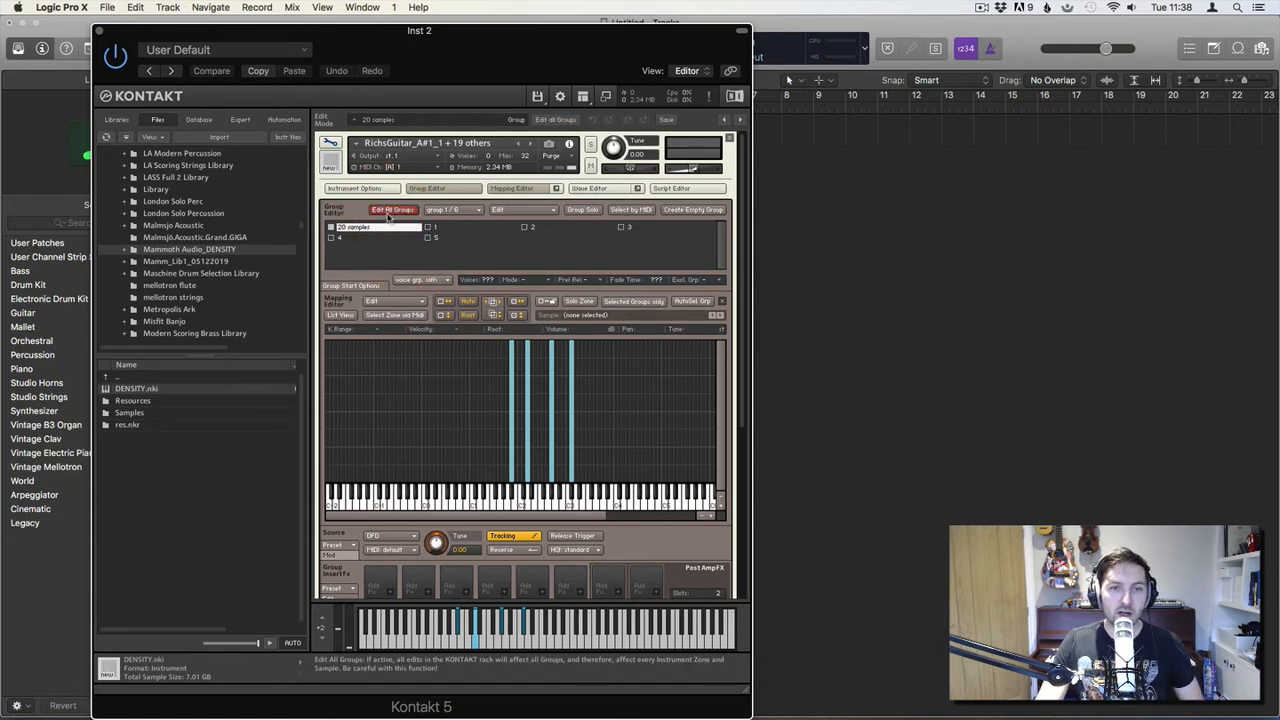
left_click(390, 210)
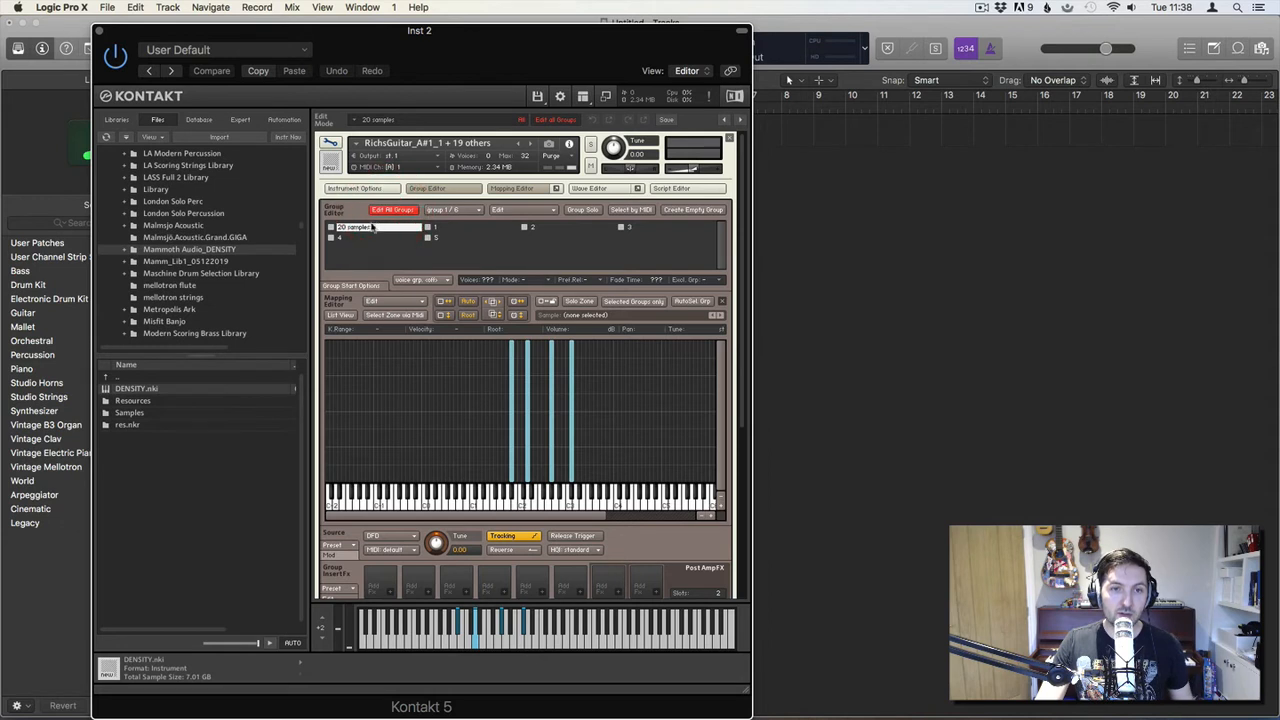
left_click(362, 236)
right_click(362, 232)
left_click(355, 250)
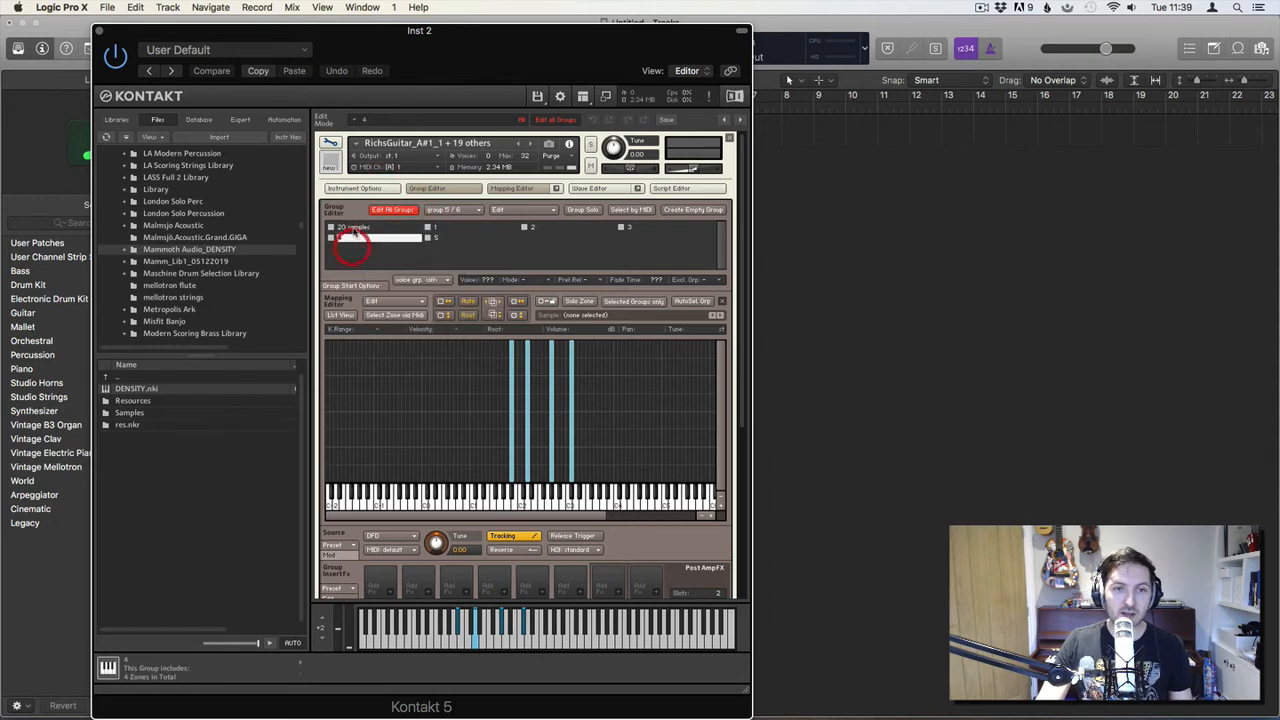
left_click(357, 227)
right_click(357, 228)
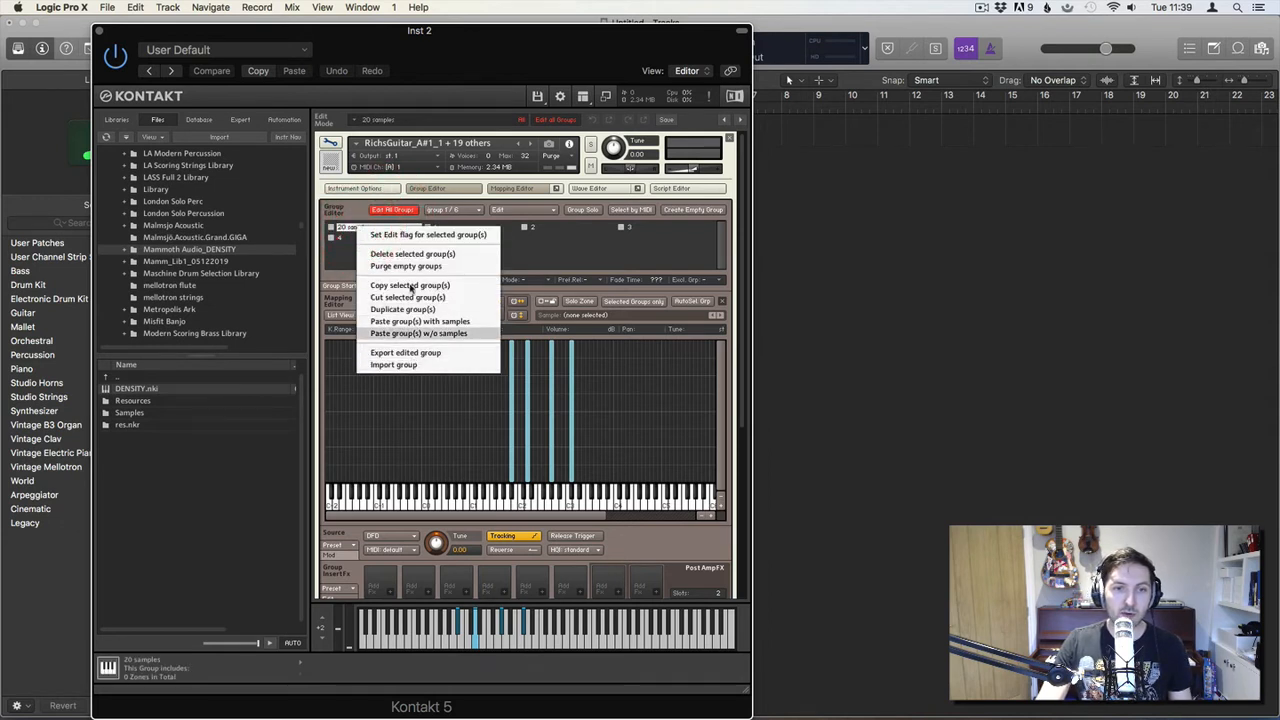
left_click(405, 254)
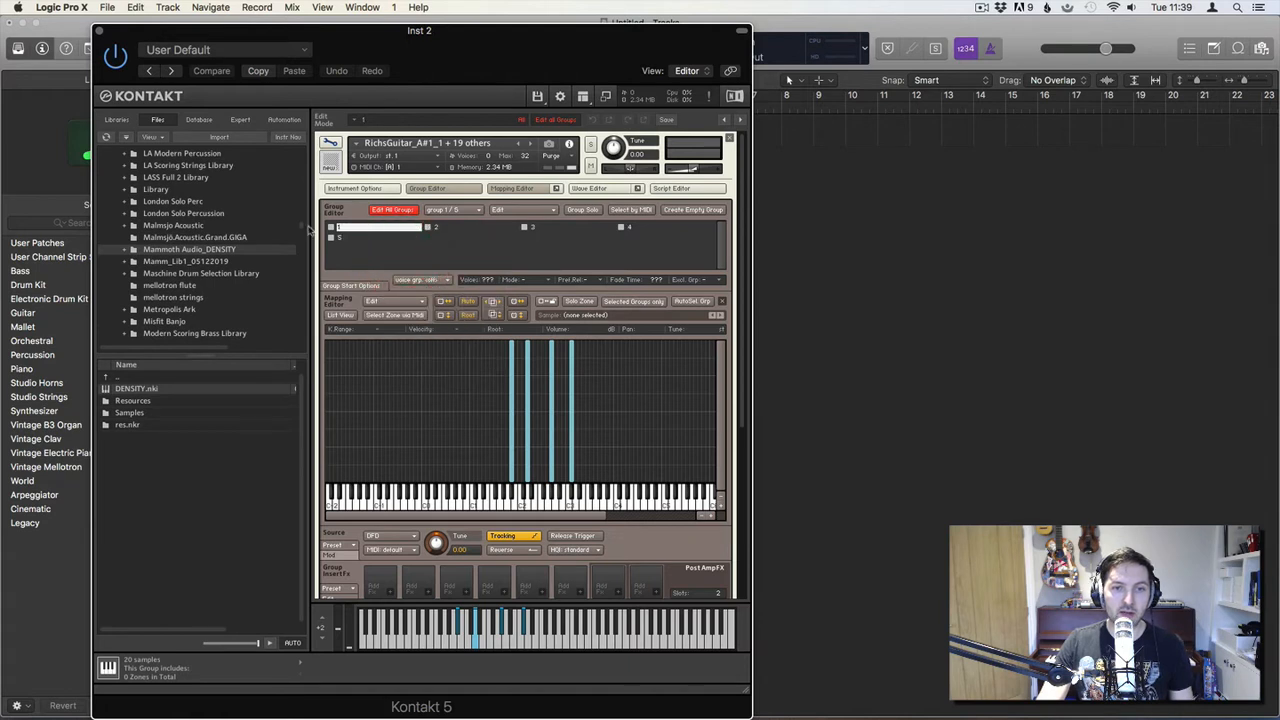
left_click(392, 210)
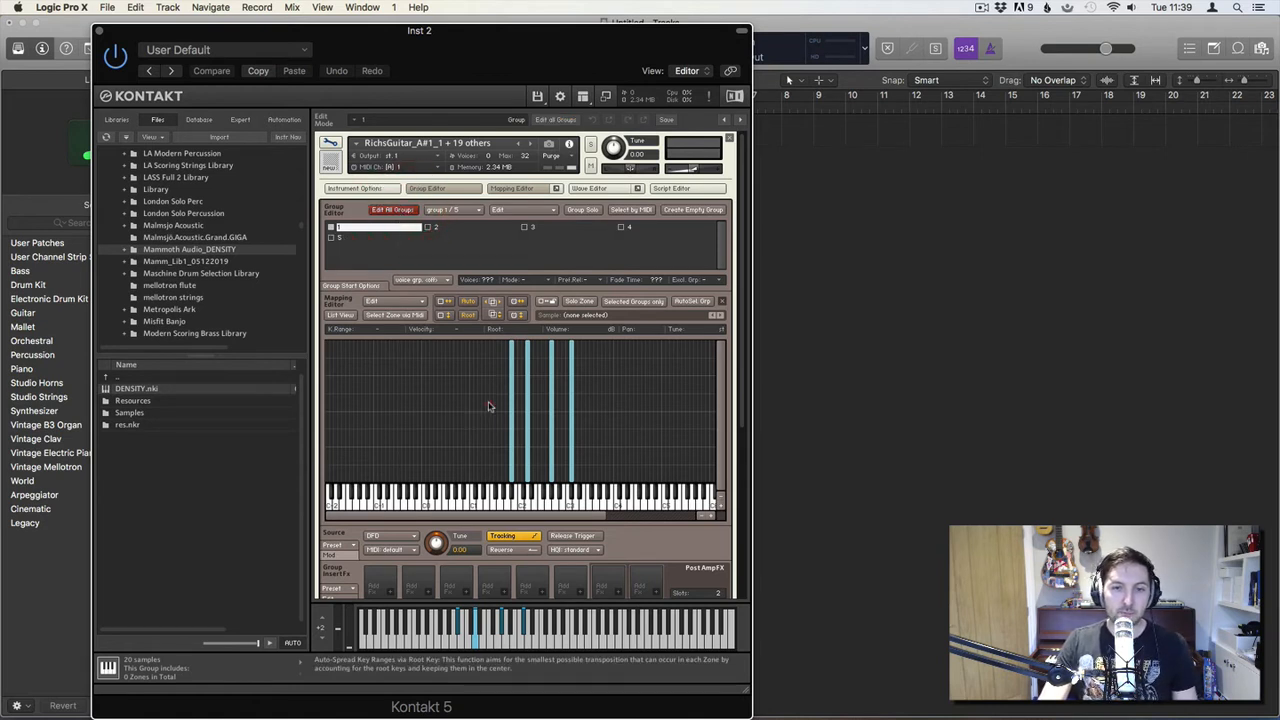
Step: Examine the mapped zones one by one in the Mapping Editor, comparing each root key with its key range
scroll(489, 406, "down", 3)
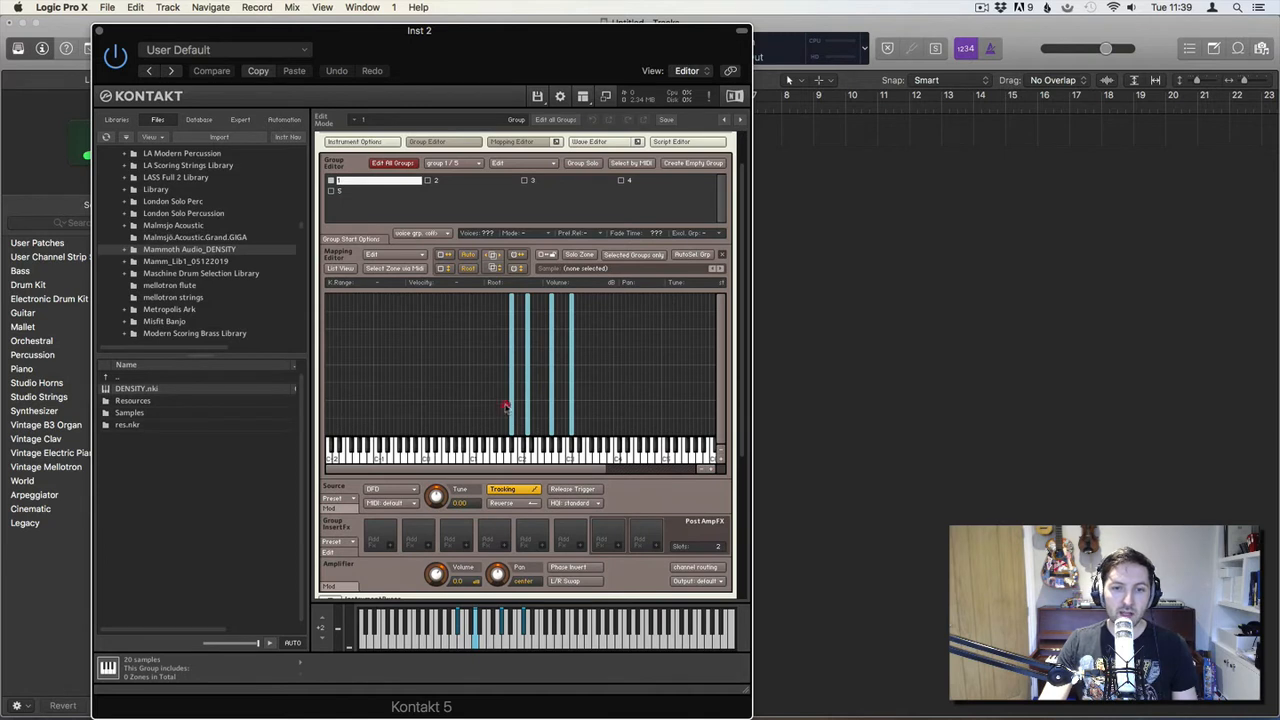
left_click(512, 406)
left_click(514, 400)
left_click(527, 395)
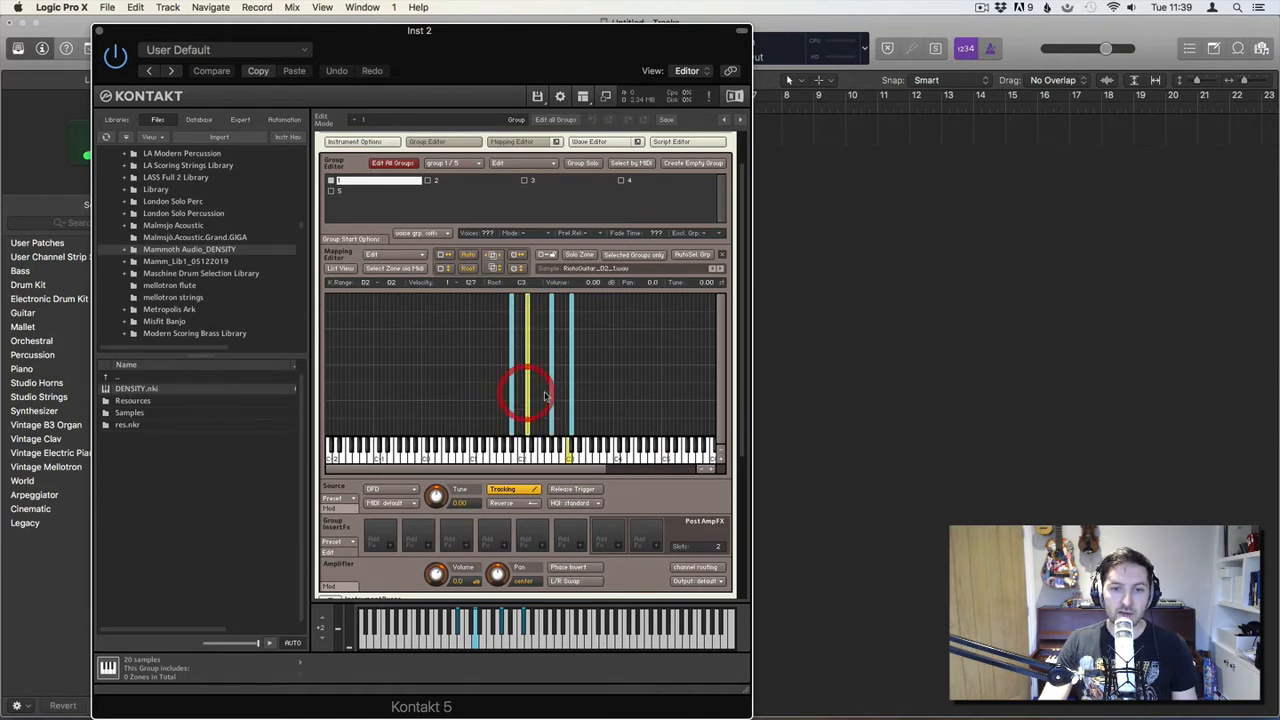
left_click(550, 397)
left_click(576, 399)
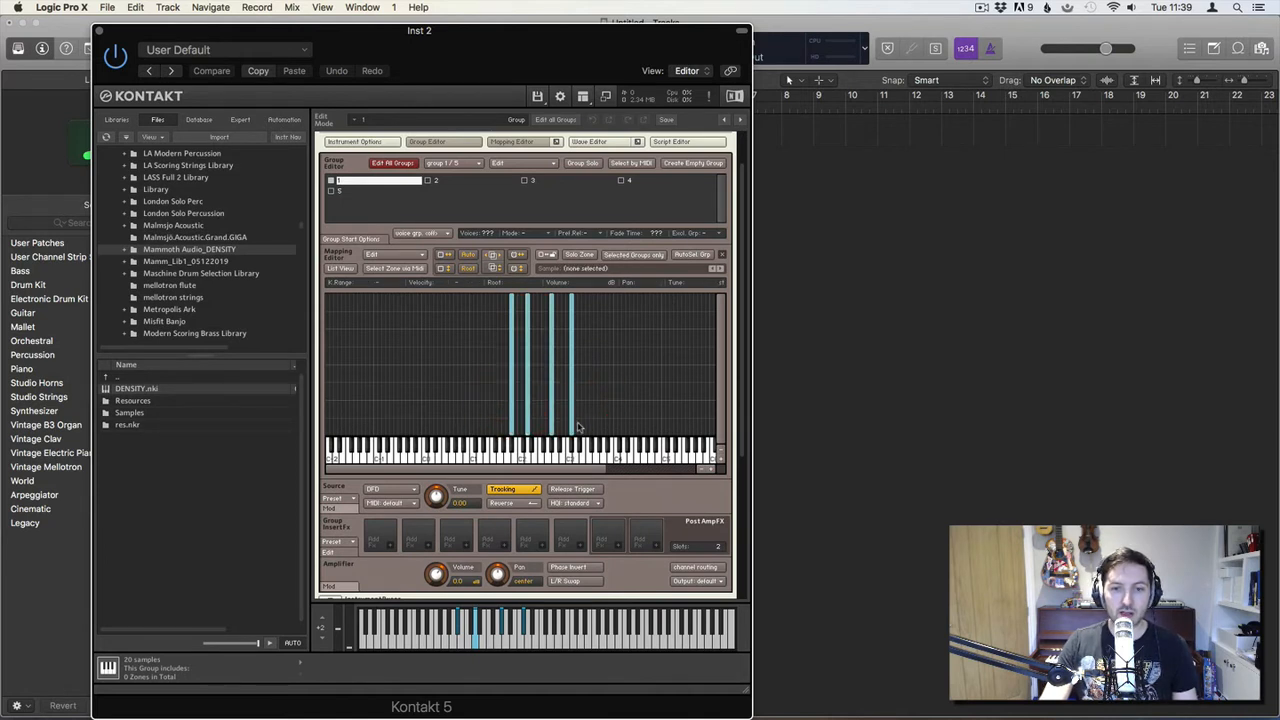
left_click(573, 428)
left_click(571, 449)
left_click(569, 450)
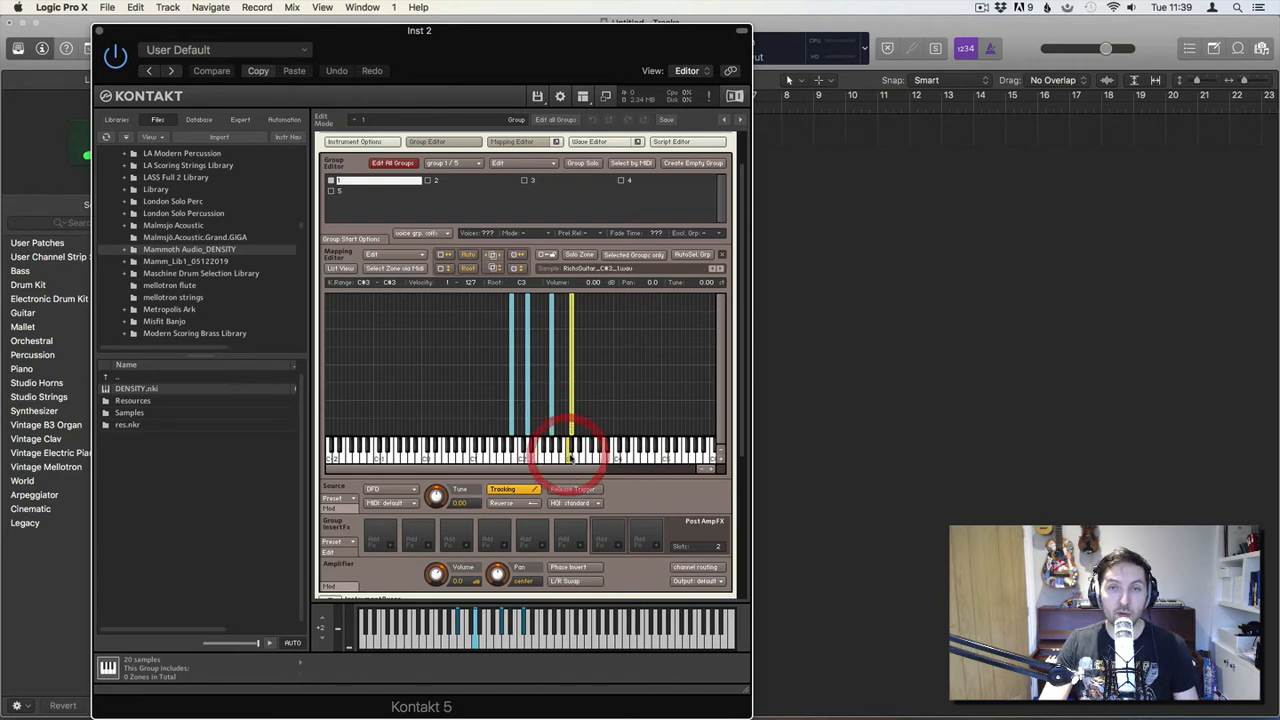
Step: Select all zones, batch move their root keys to center, and clear the zone selection
left_click_drag(600, 385, 506, 378)
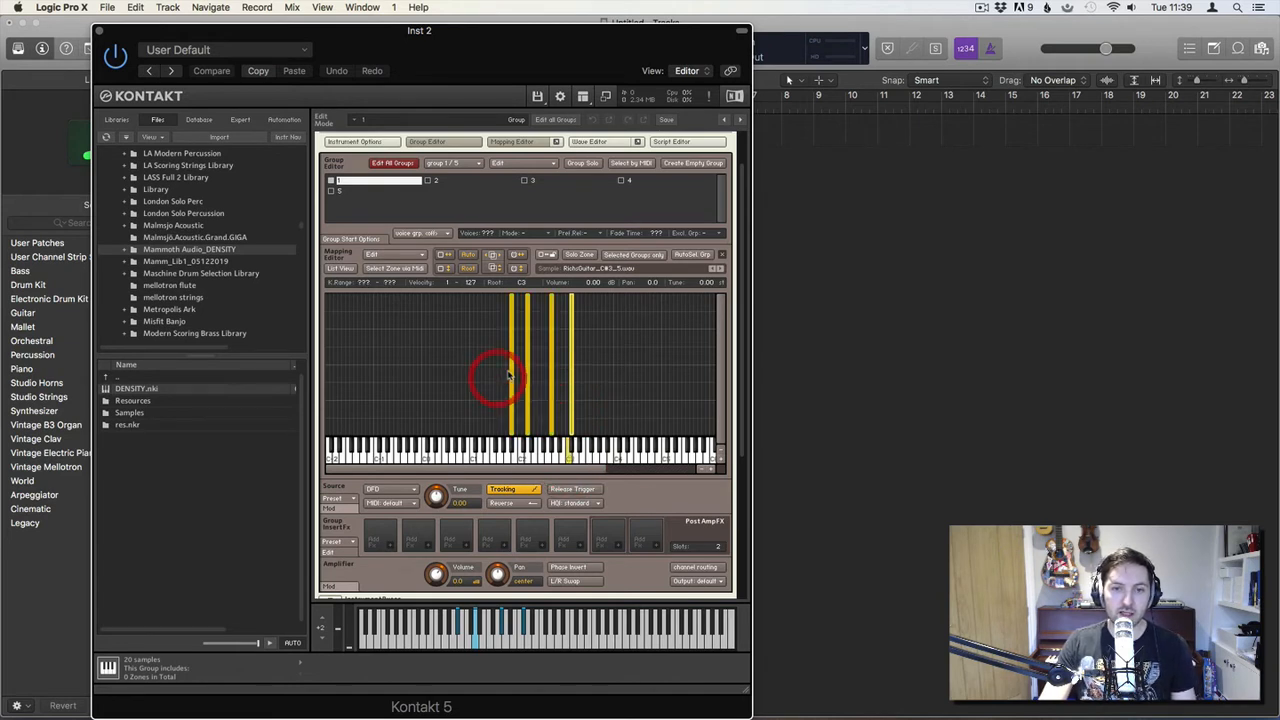
right_click(508, 376)
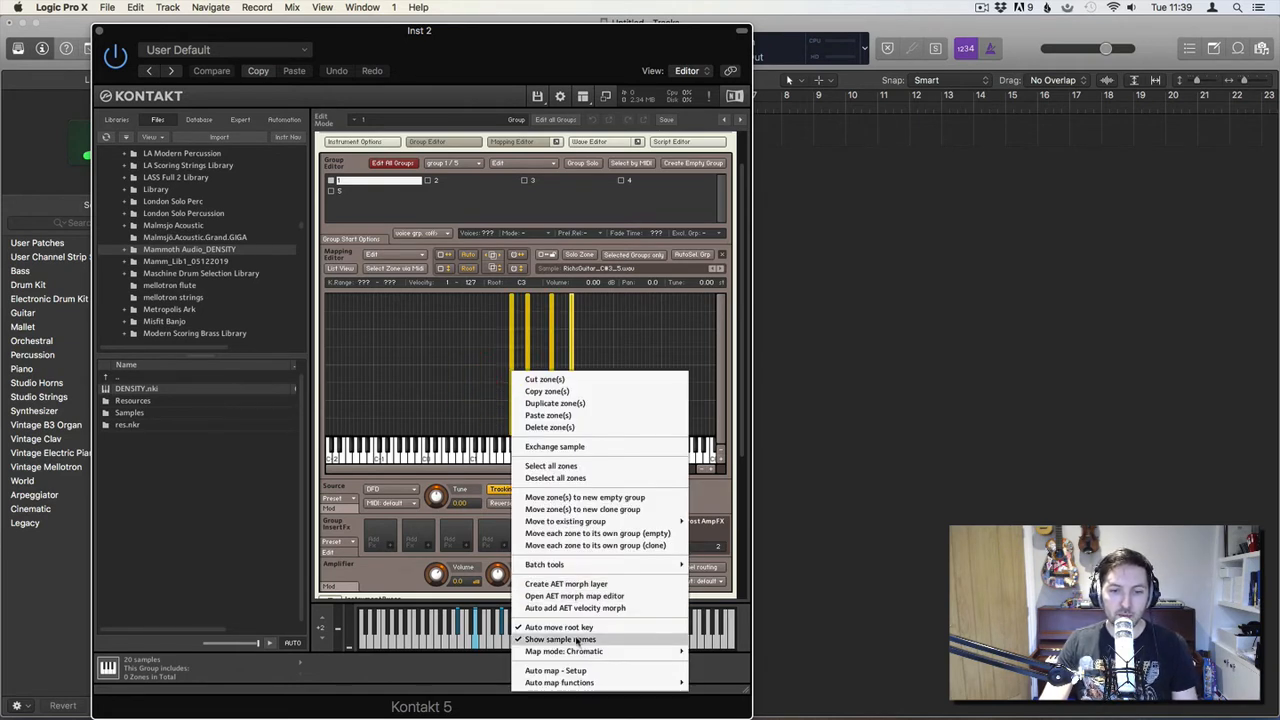
mouse_move(571, 566)
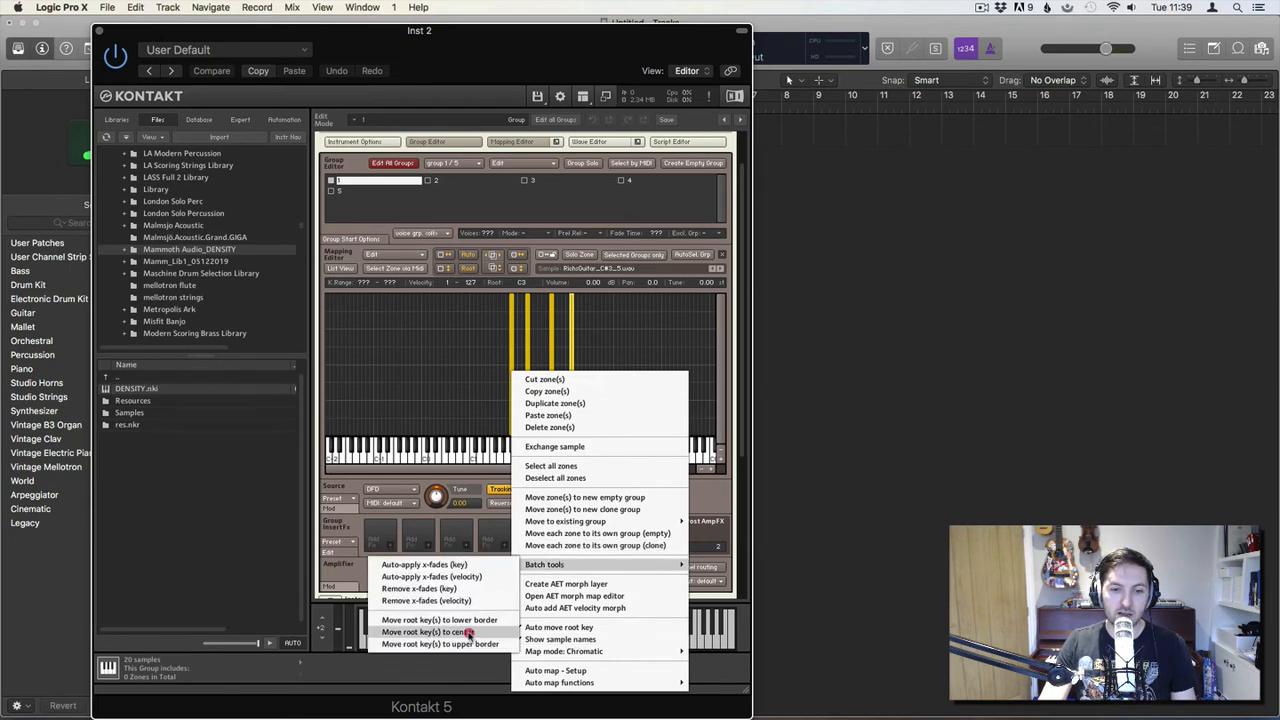
left_click(466, 632)
left_click(573, 420)
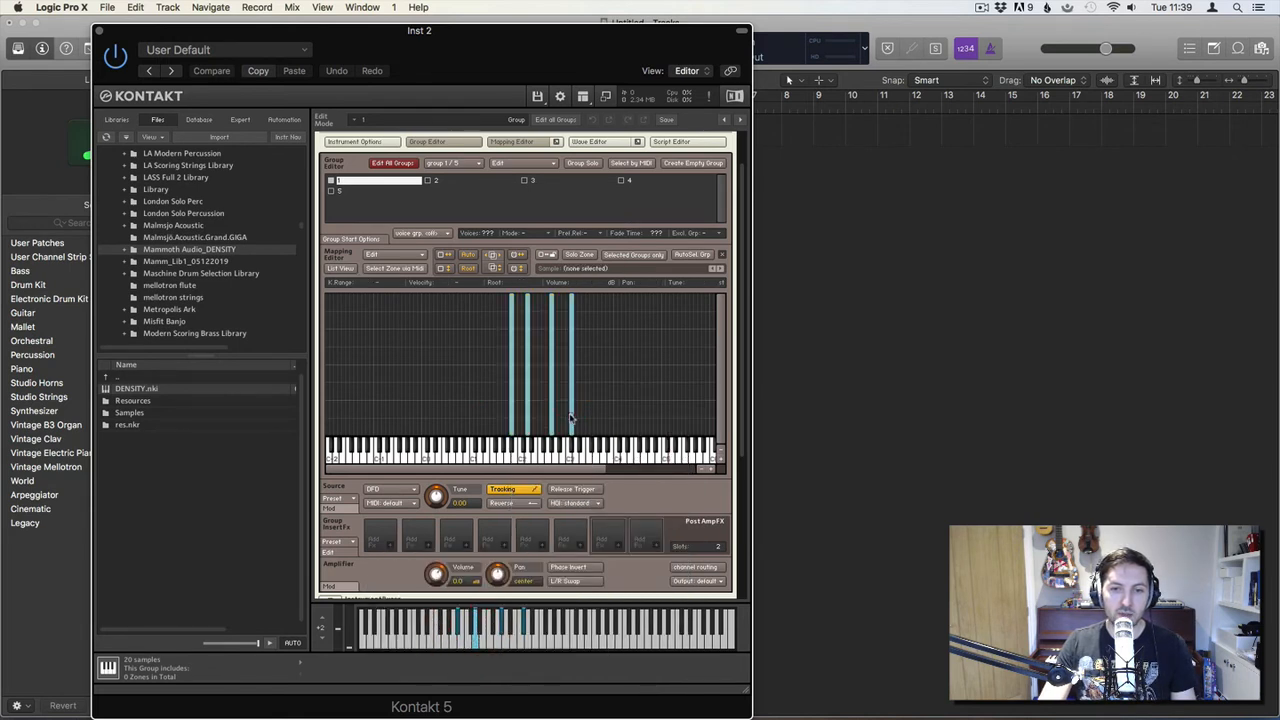
Step: Check the root key of each zone column in turn, from C#3 down to A#1
left_click(571, 420)
left_click(551, 418)
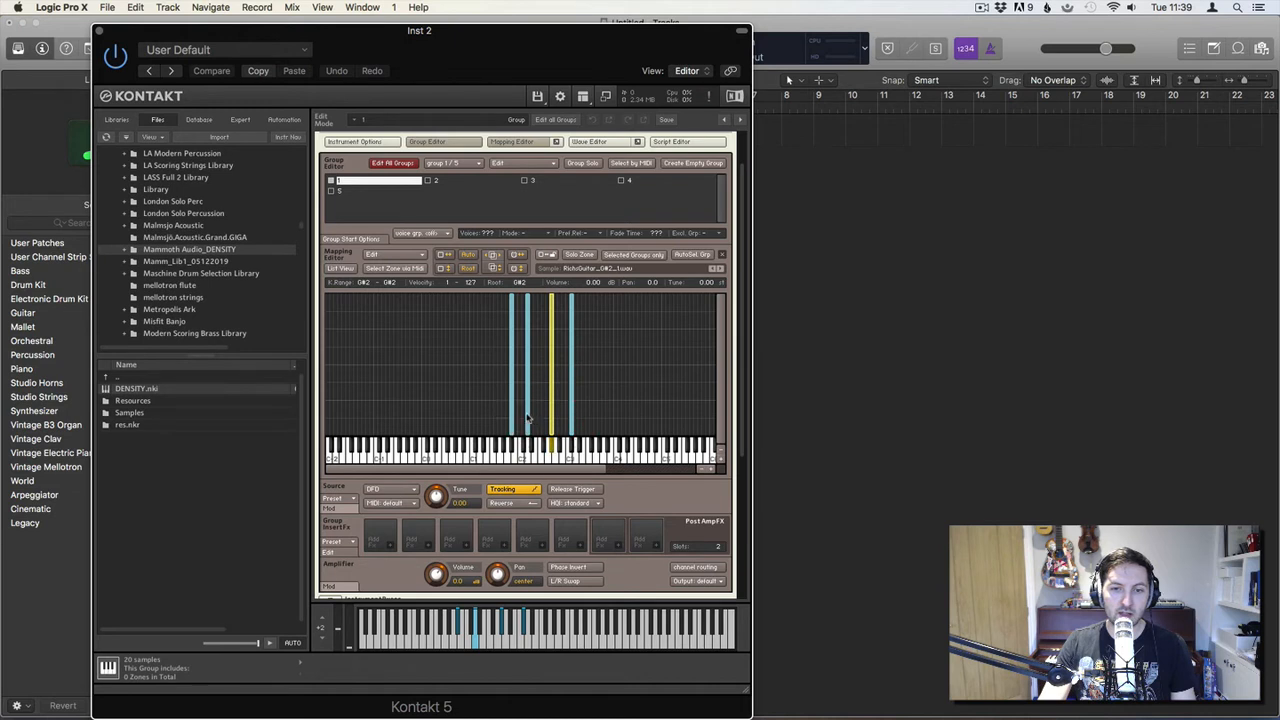
left_click(524, 416)
left_click(511, 418)
left_click(509, 420)
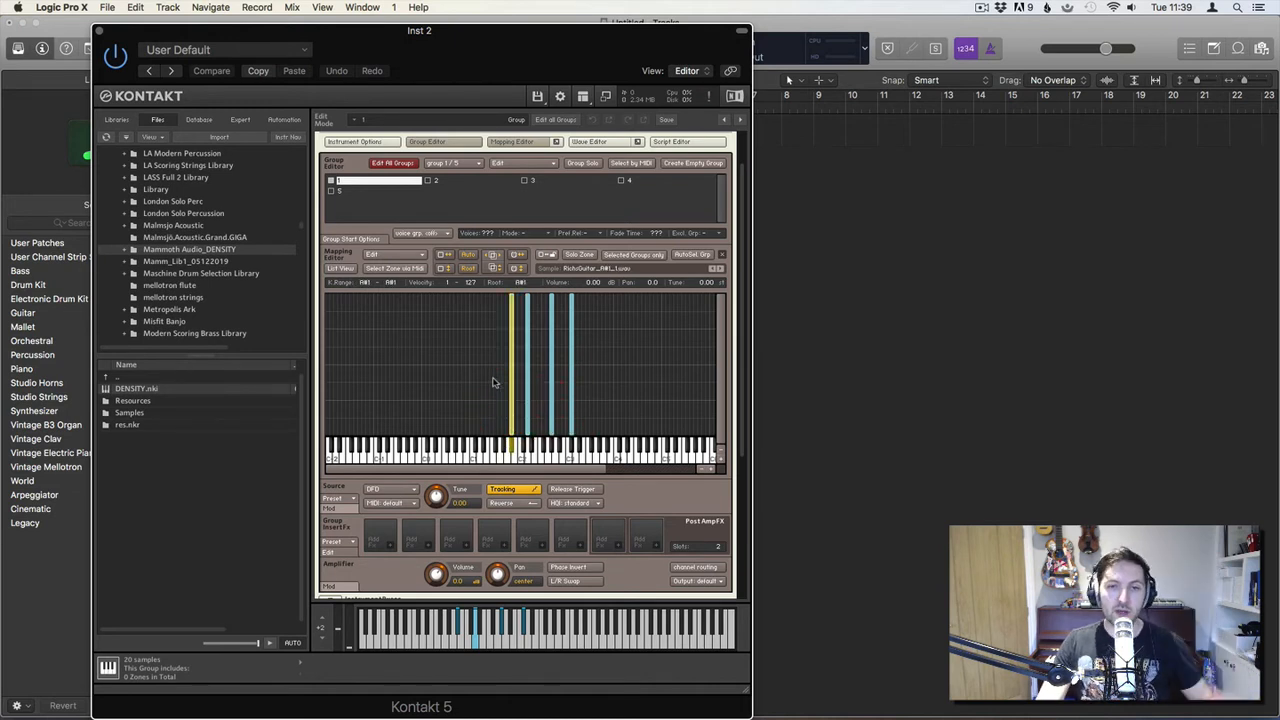
left_click(492, 381)
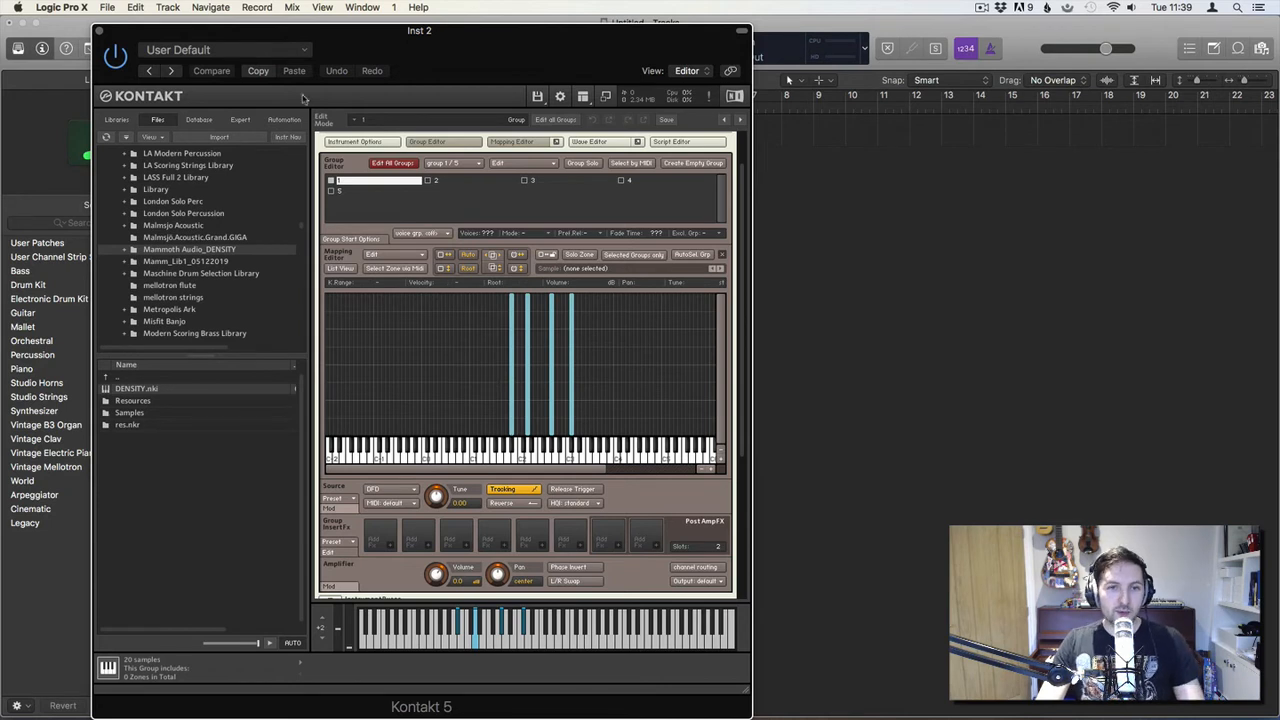
left_click_drag(460, 362, 608, 346)
left_click(600, 346)
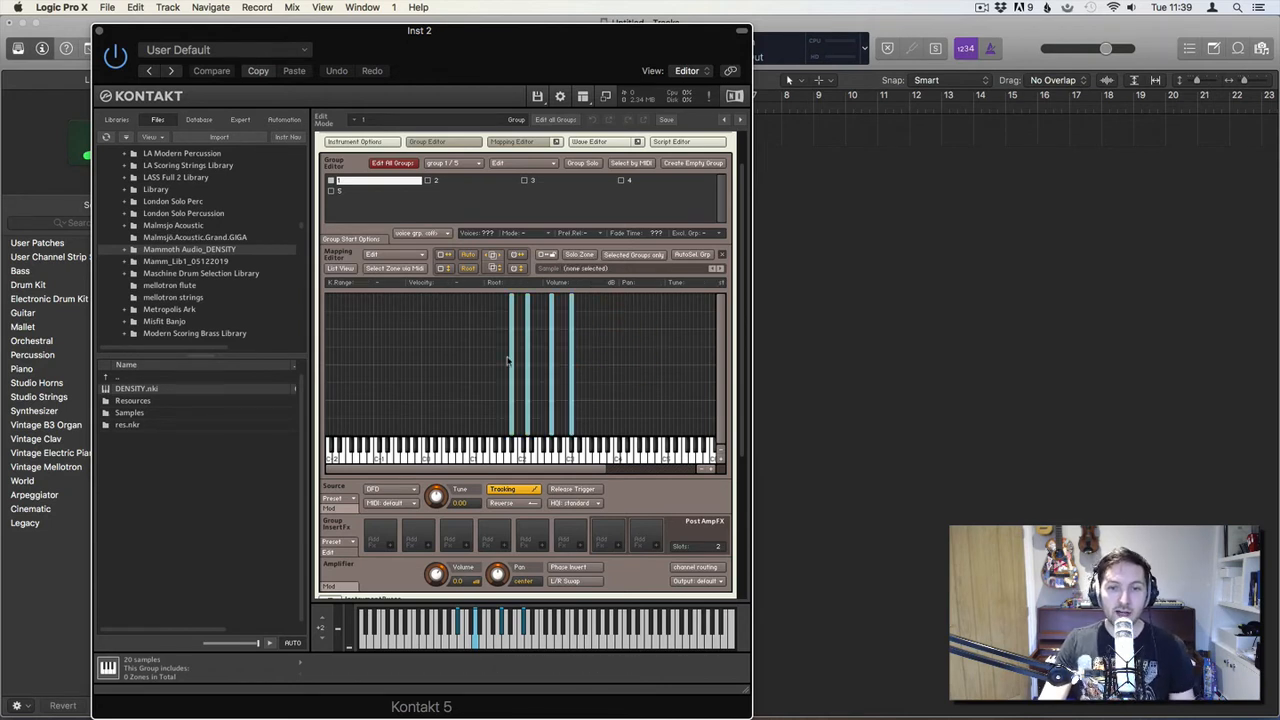
scroll(490, 349, "down", 1)
scroll(490, 349, "up", 2)
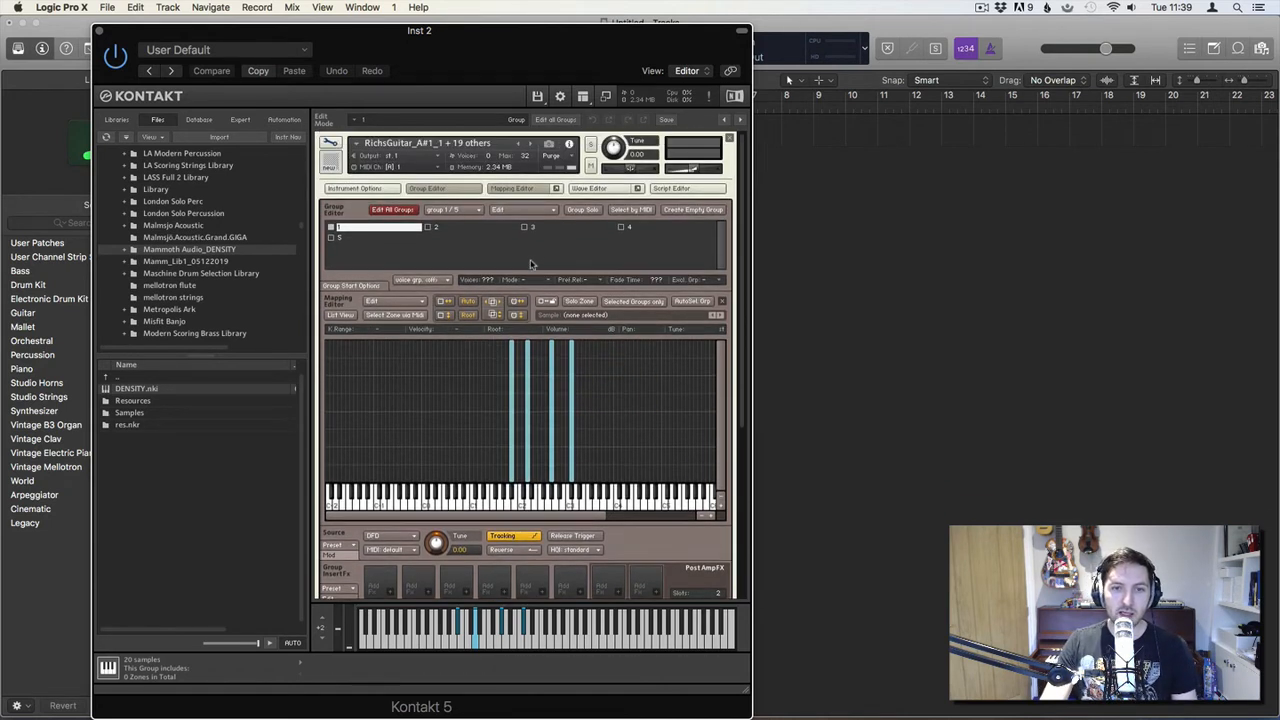
Step: Select the RichsGuitar_A#1_1 zone, hide the Group Editor and show the sample in the Wave Editor
left_click(511, 396)
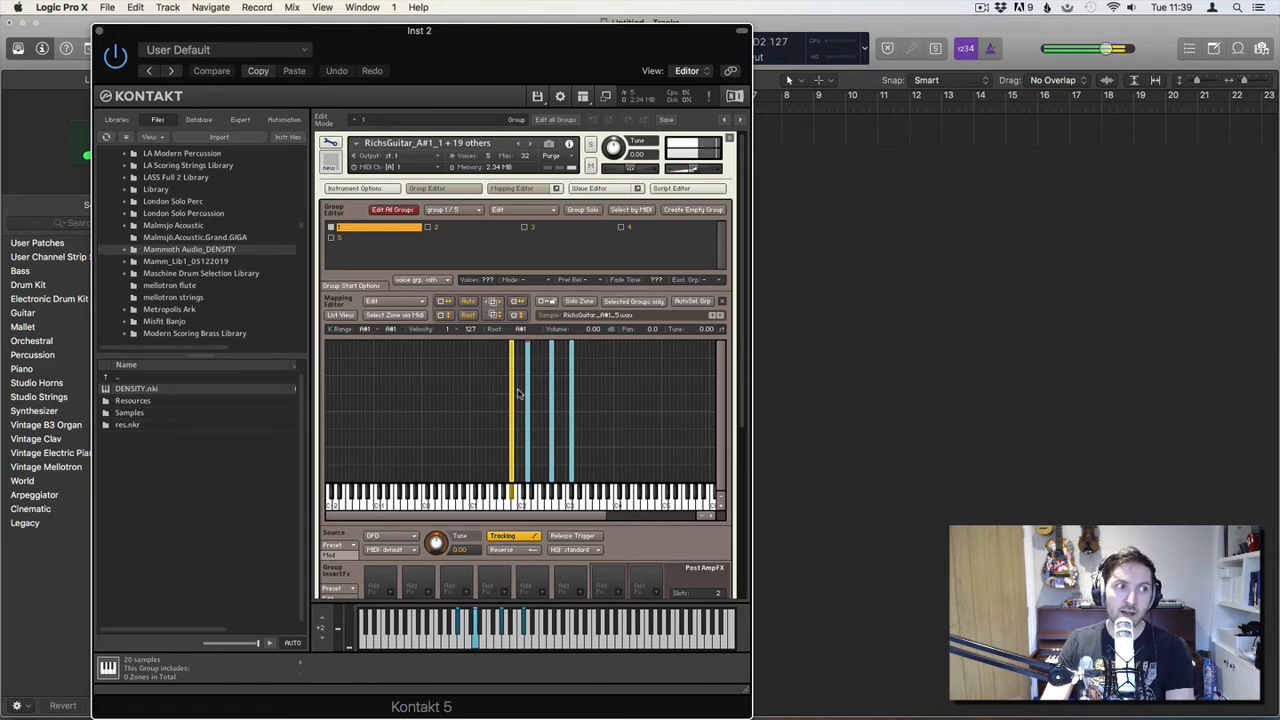
left_click(500, 371)
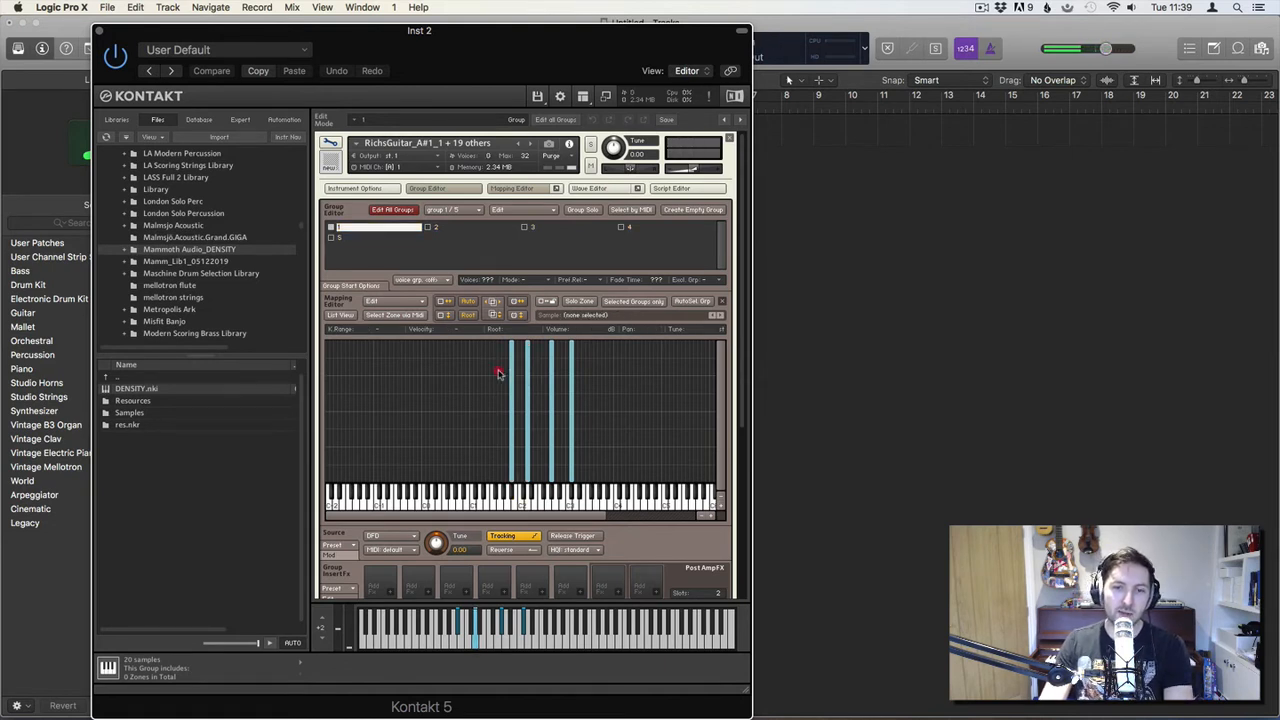
left_click(512, 372)
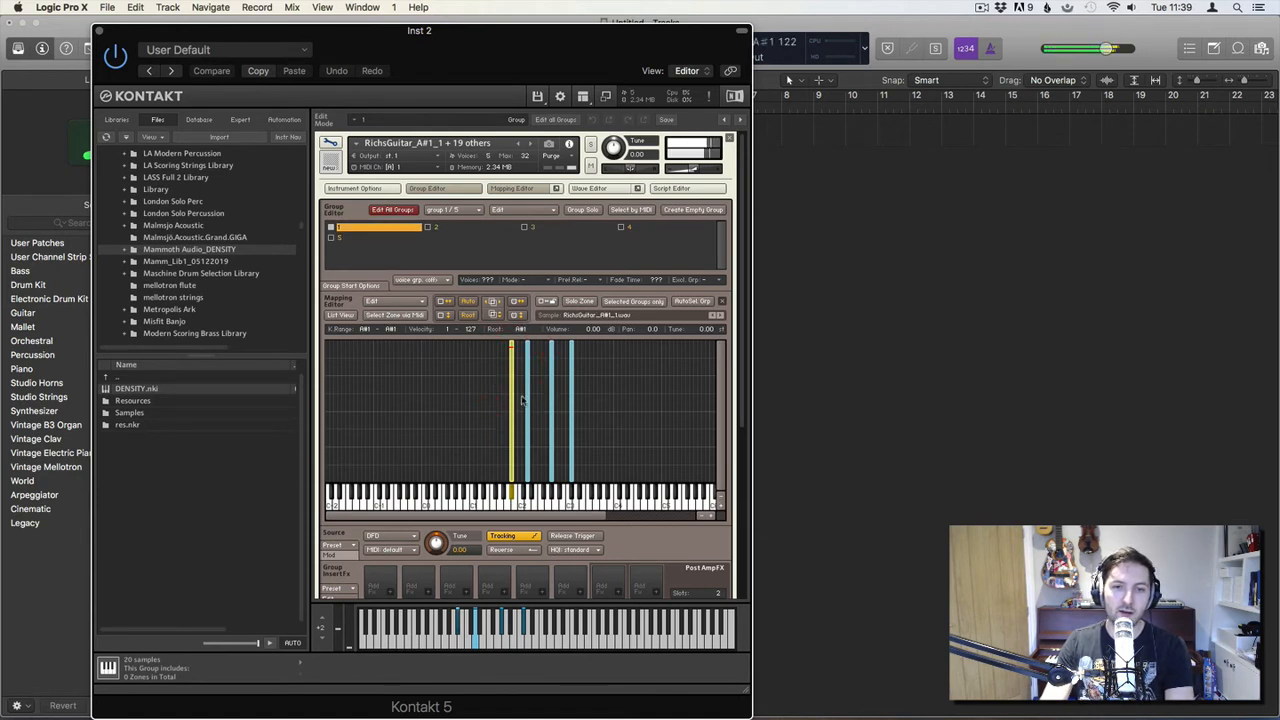
left_click(427, 188)
left_click(597, 188)
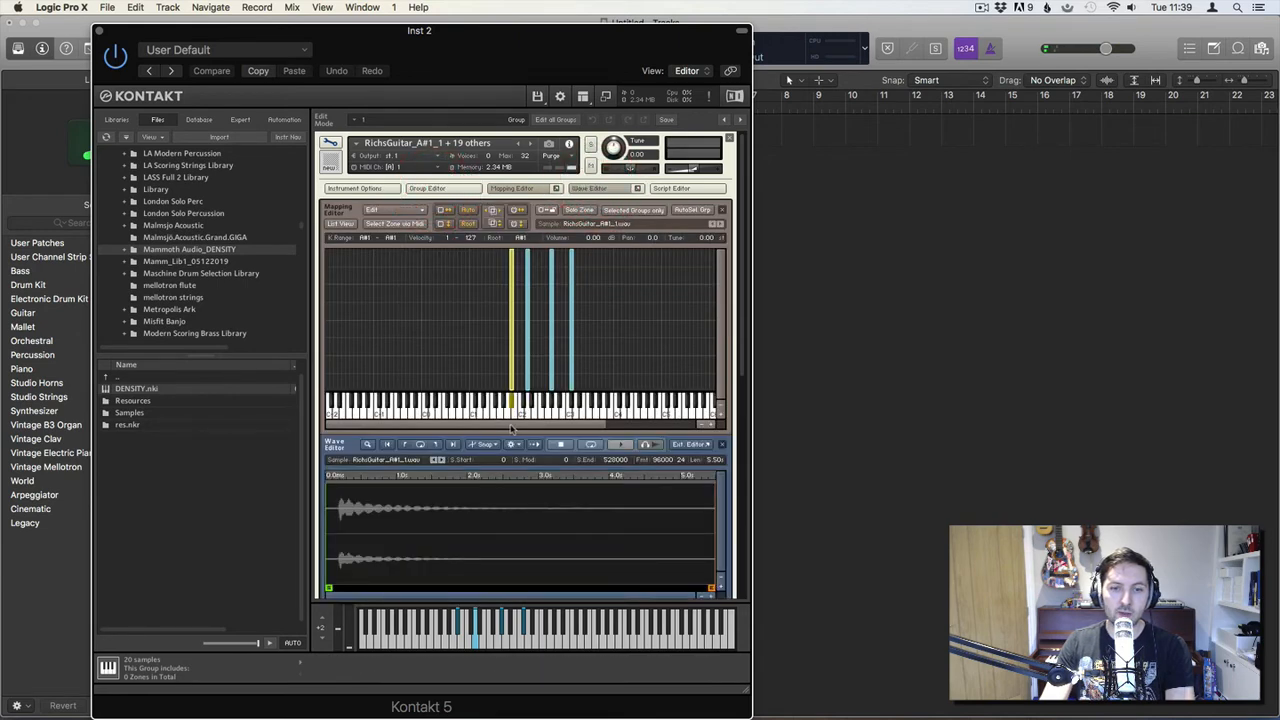
scroll(430, 520, "down", 2)
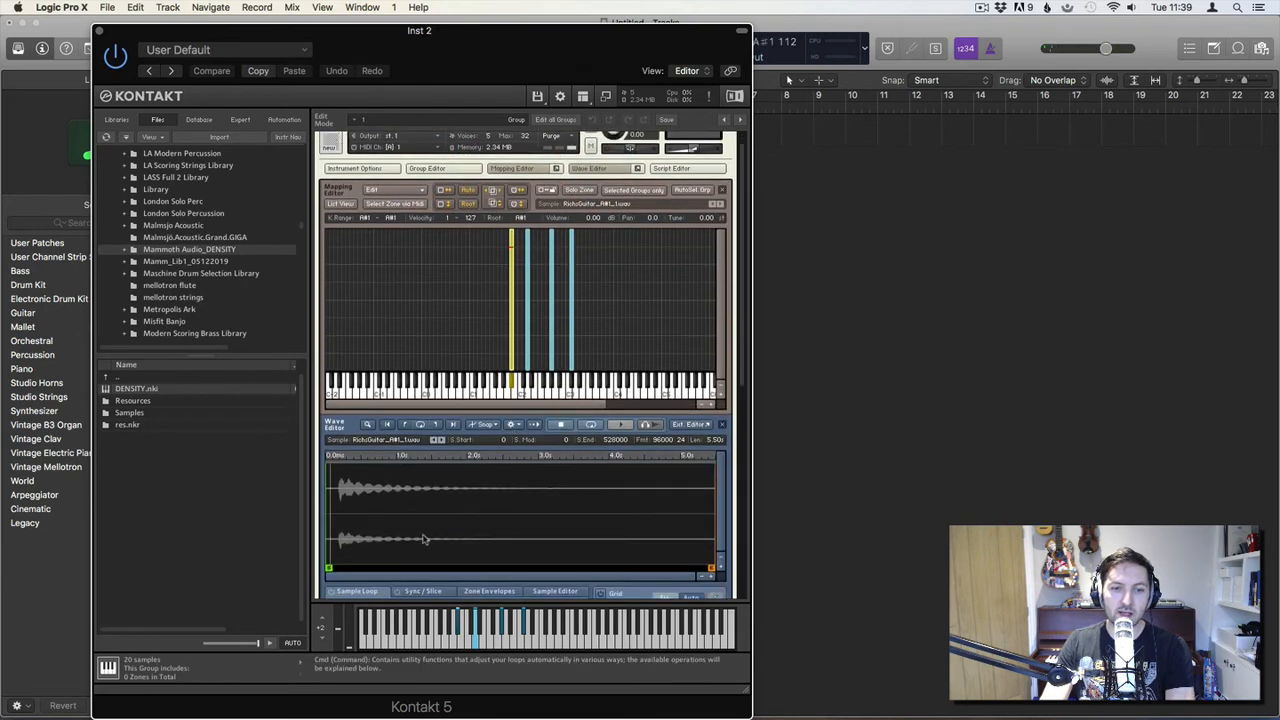
Step: Move the sample start of the RichsGuitar_A#1_5 zone to about 17941, just before the waveform's attack
left_click(516, 308)
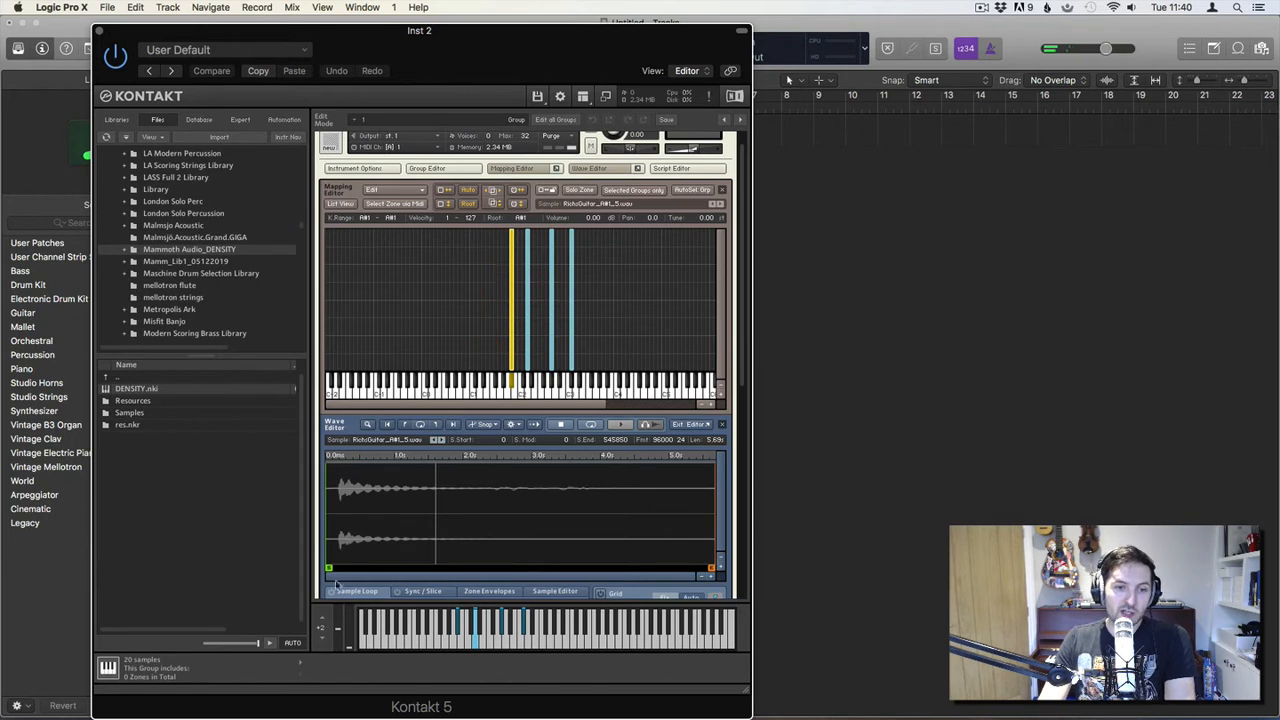
left_click(711, 578)
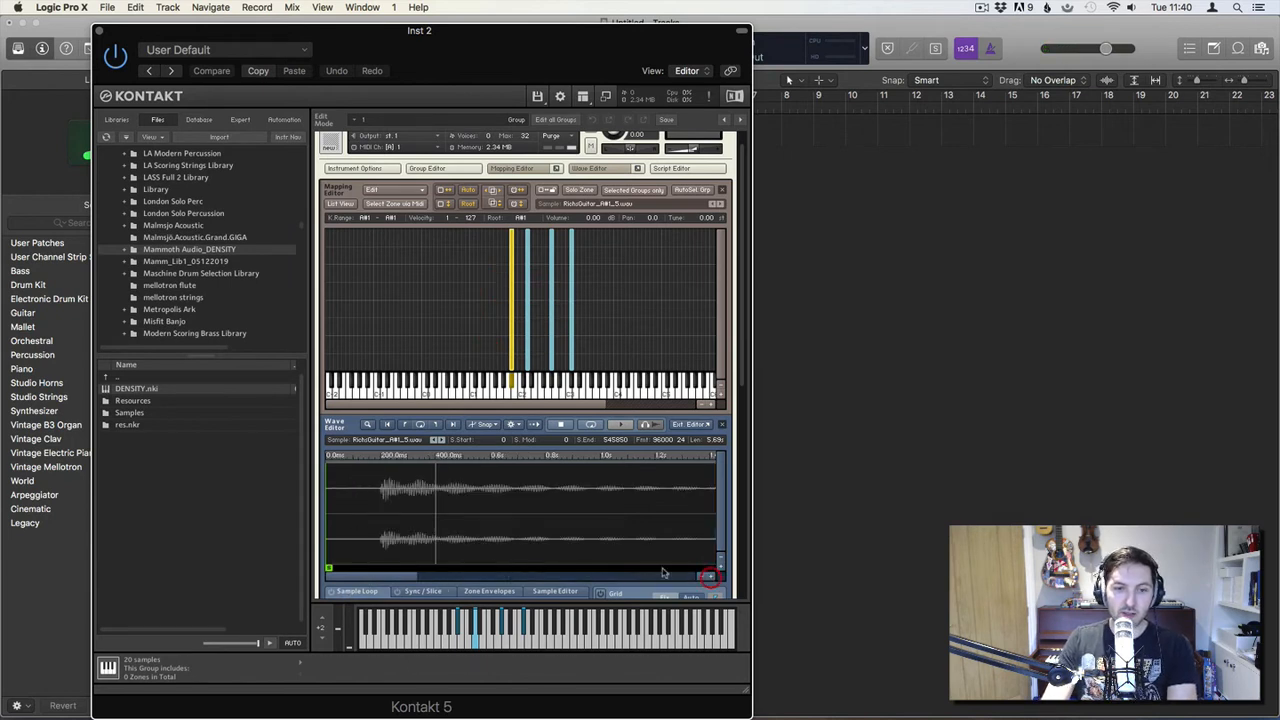
left_click_drag(329, 567, 381, 567)
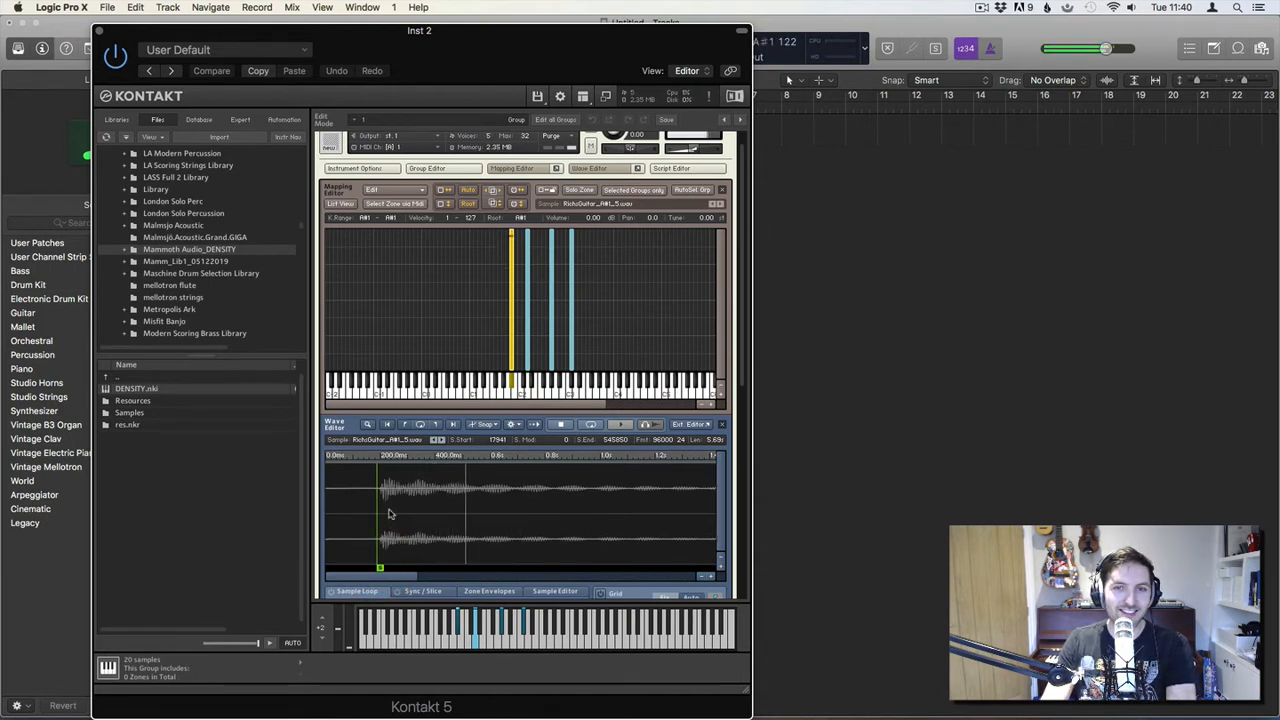
Step: Select all zones with RichsGuitar_A#1_5 as the current one, copy its sample-start settings to all of them, and deselect
scroll(438, 318, "up", 1)
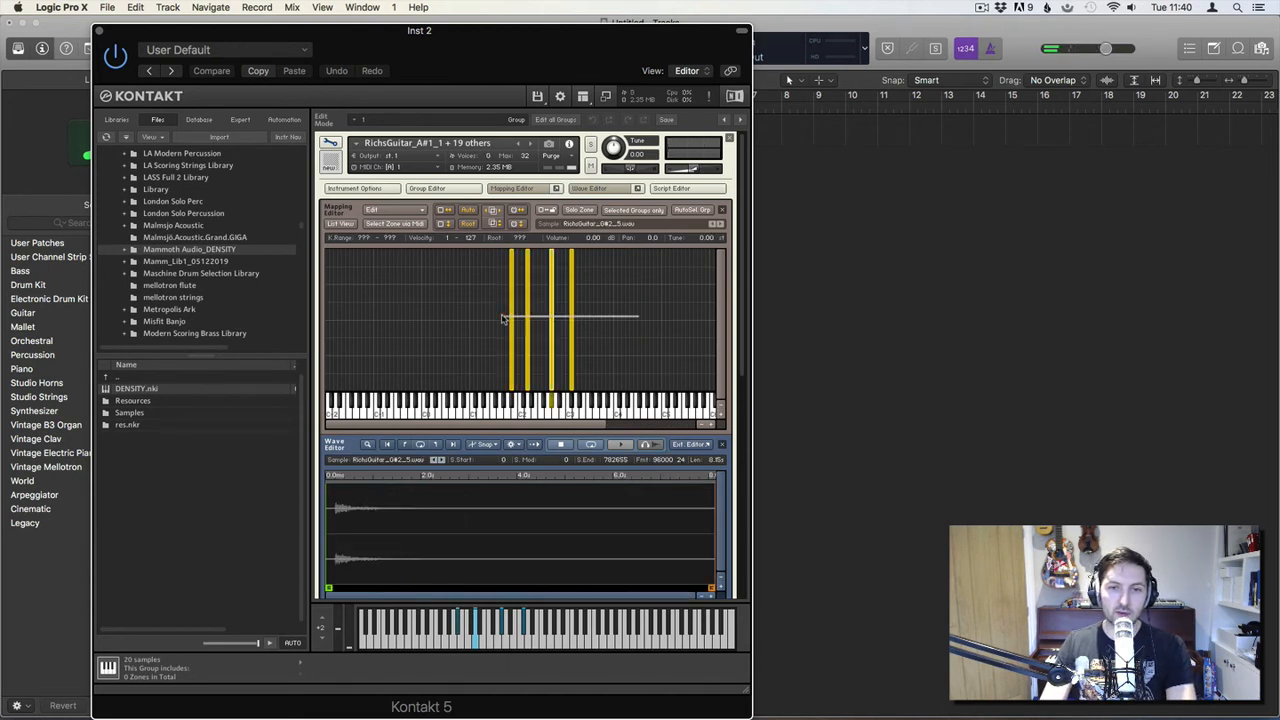
left_click_drag(558, 320, 510, 321)
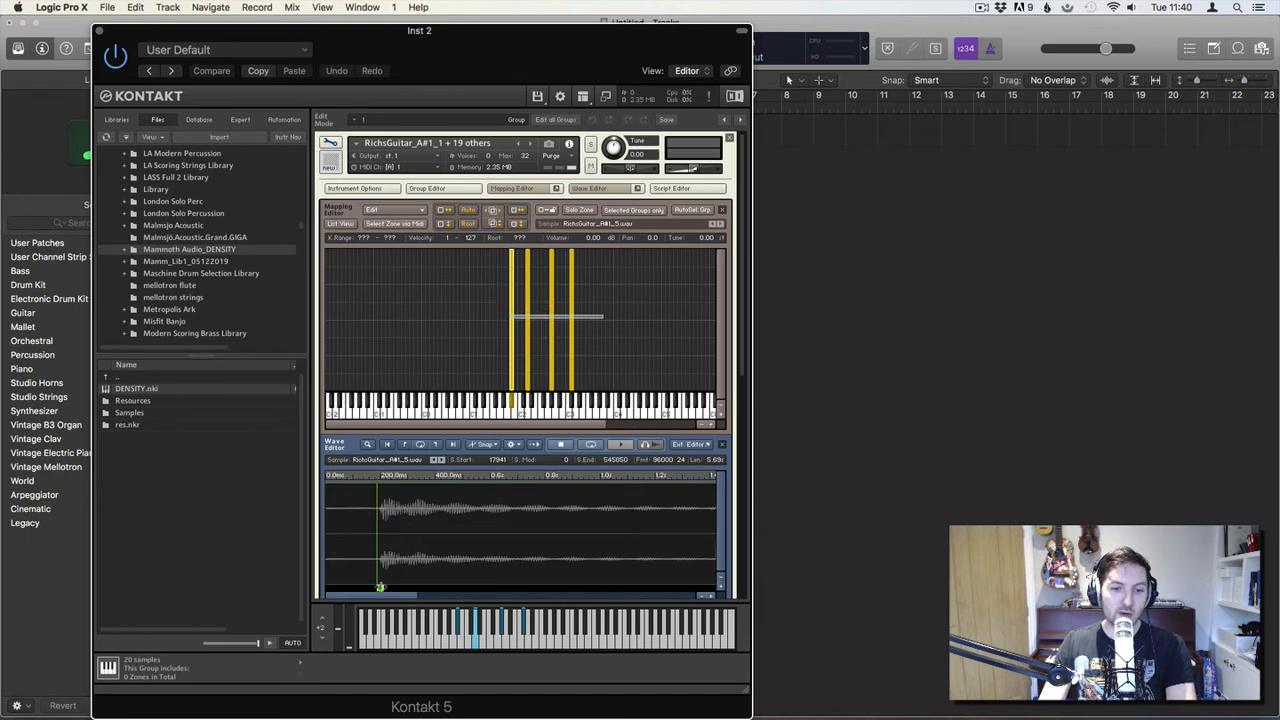
left_click(512, 444)
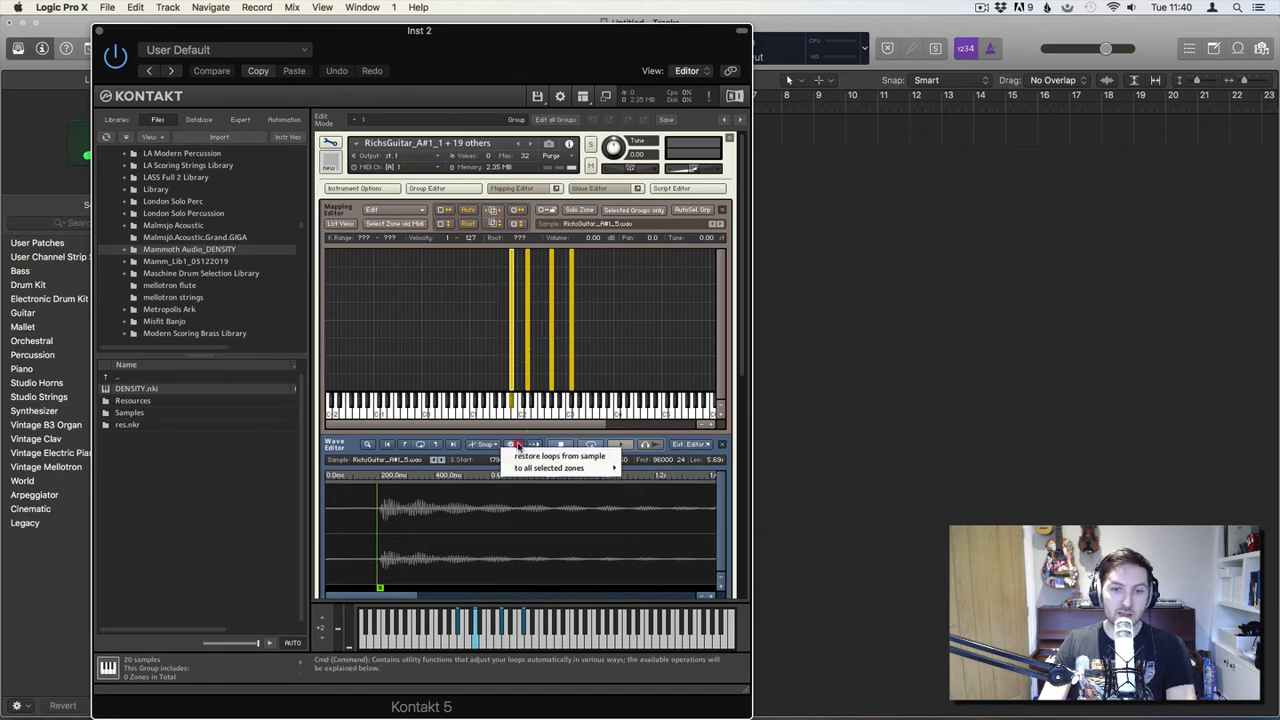
mouse_move(545, 470)
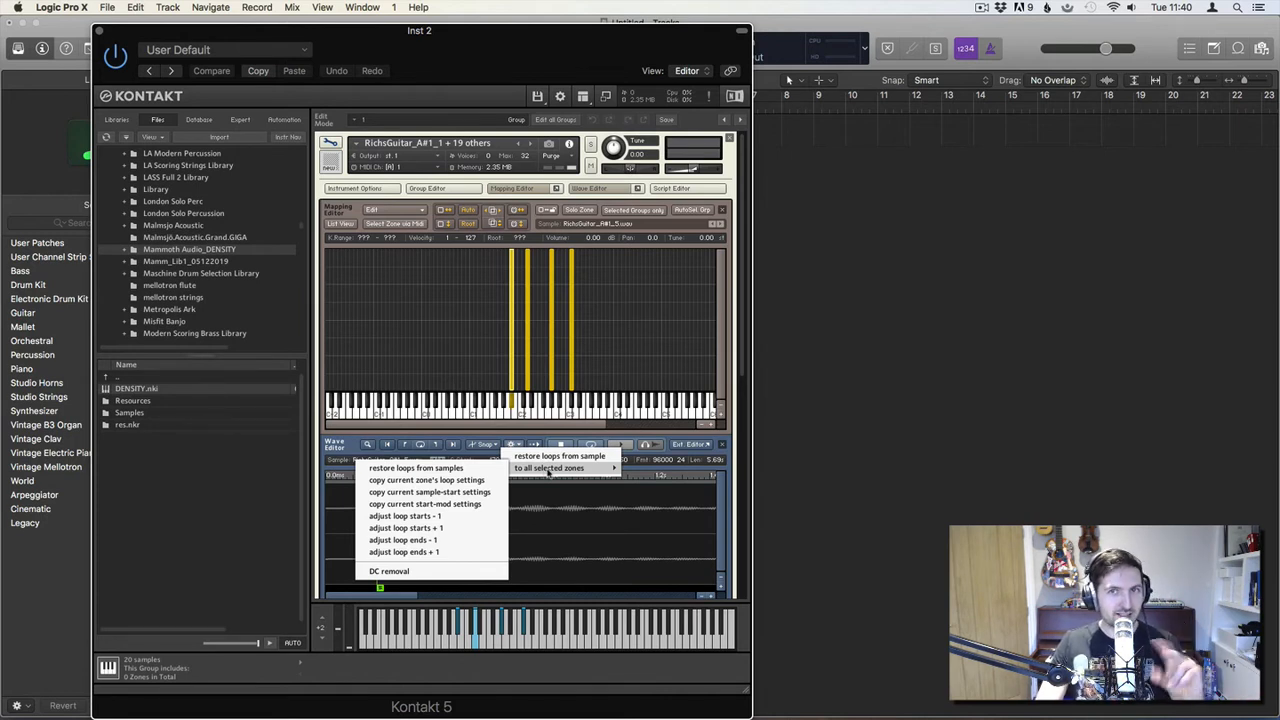
left_click(460, 492)
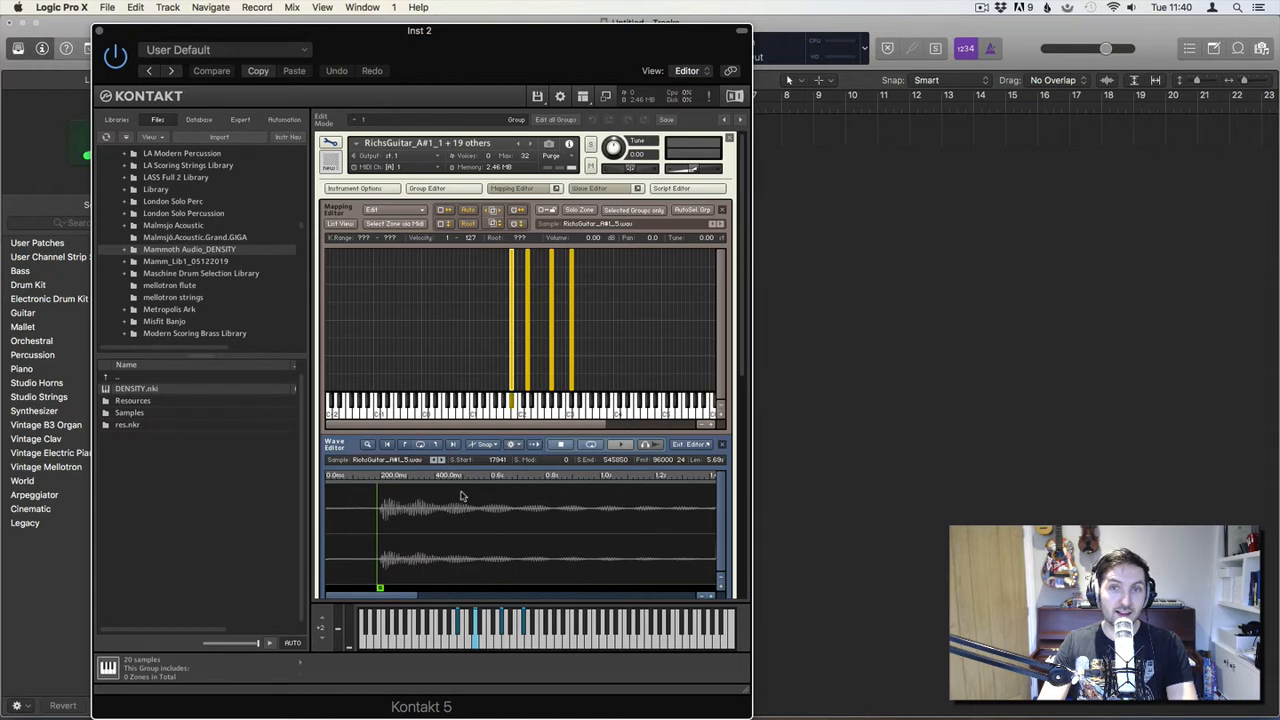
left_click(591, 319)
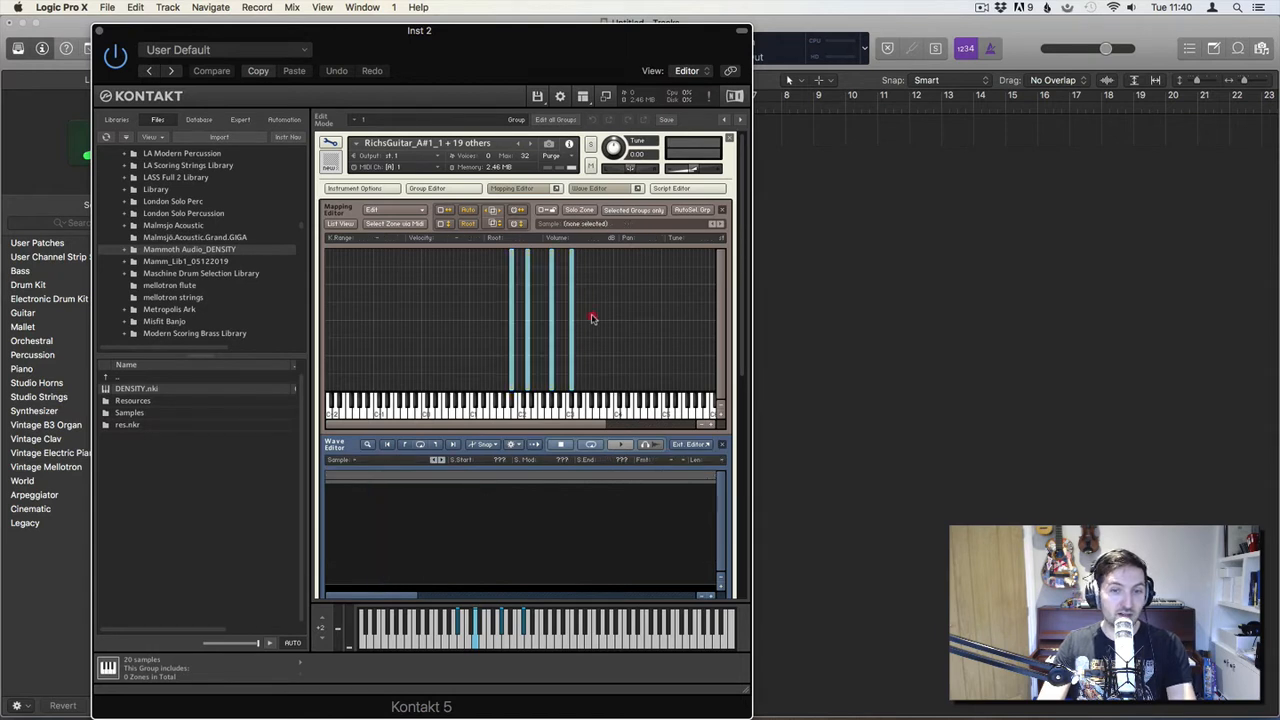
Step: Inspect the copied sample start against the attack in the D2 and C#3 zones' waveforms
left_click(528, 326)
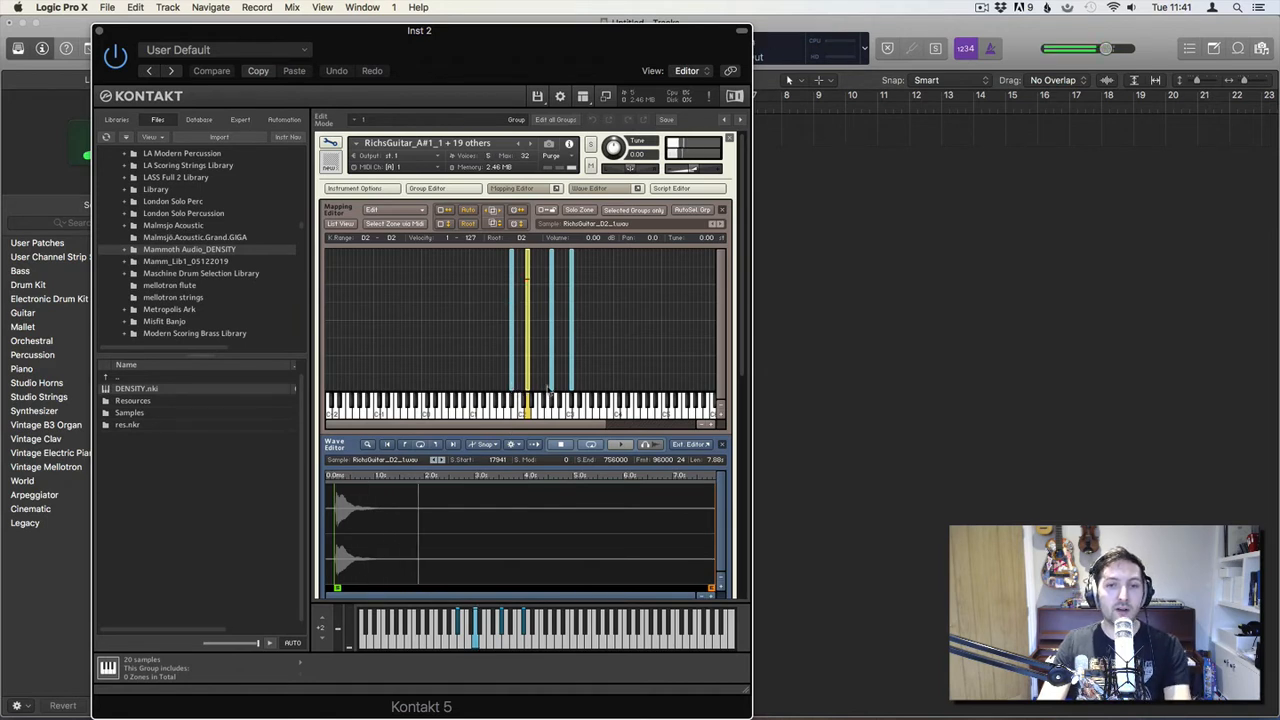
left_click(710, 595)
left_click(571, 305)
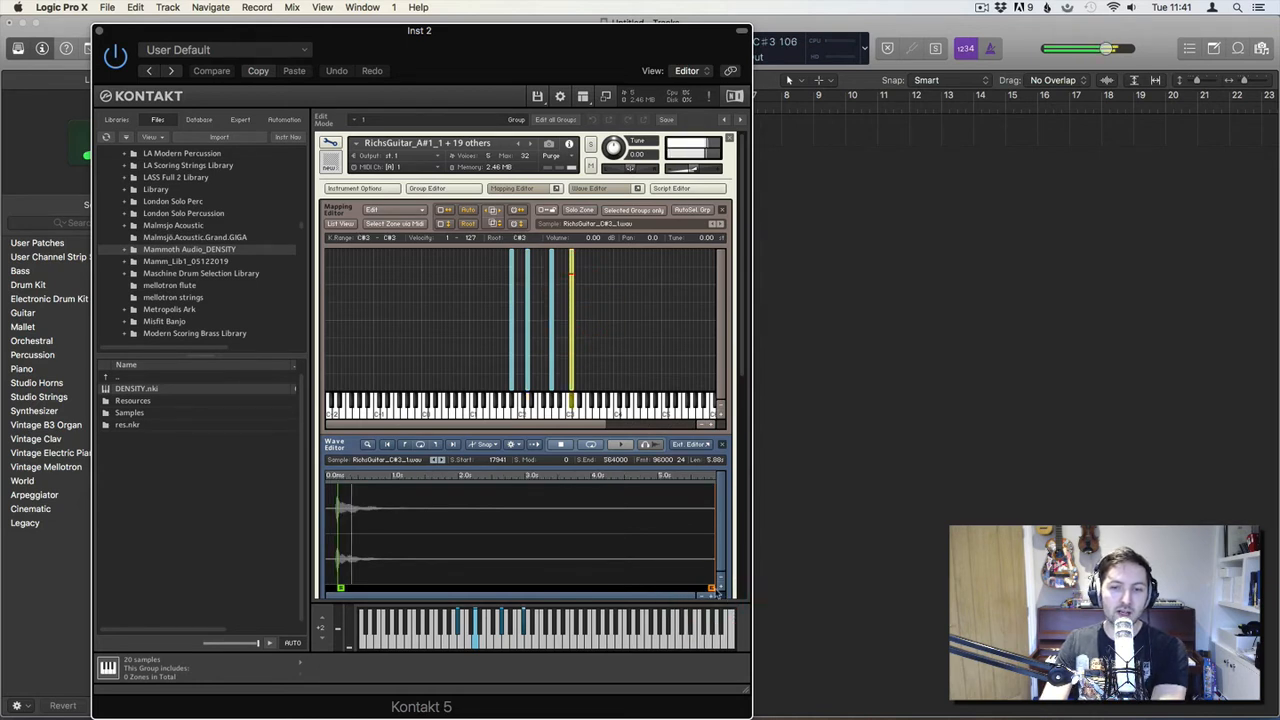
Step: Move the sample start of the RichsGuitar_C#3_1 zone back to about 15001, just before the waveform's attack
left_click(711, 596)
left_click(711, 596)
left_click(711, 596)
left_click(711, 596)
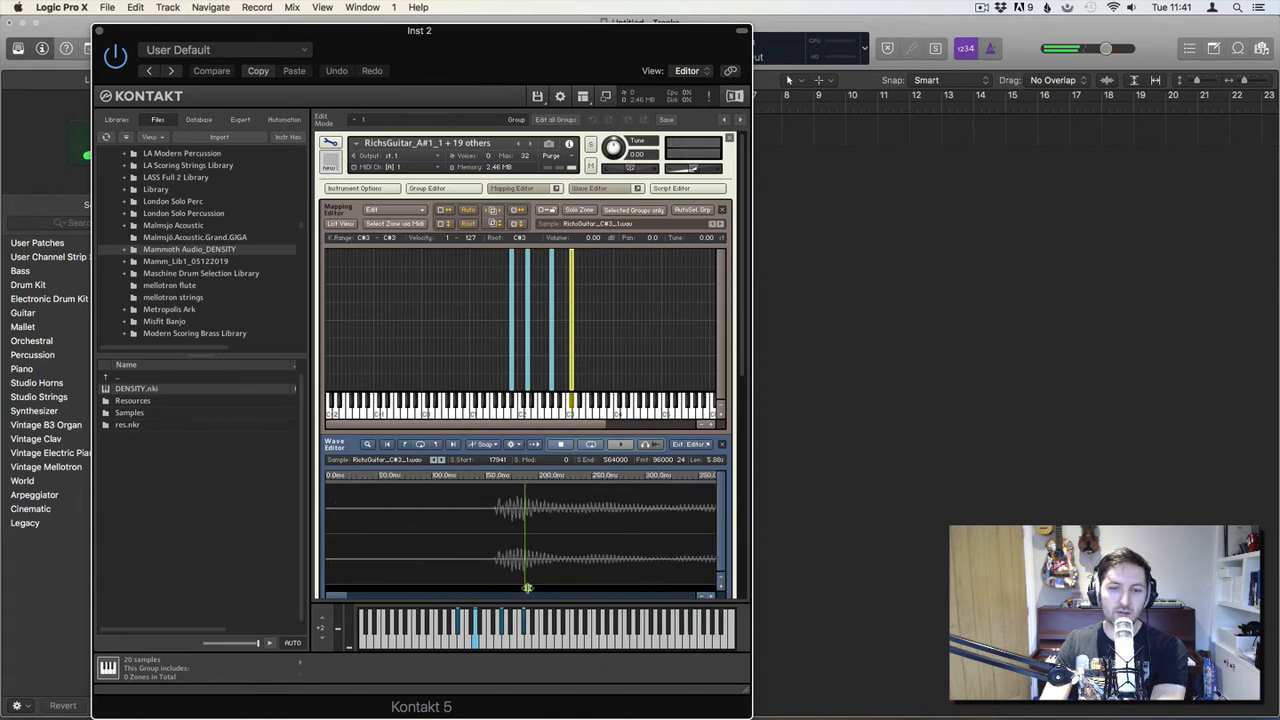
left_click_drag(527, 588, 494, 588)
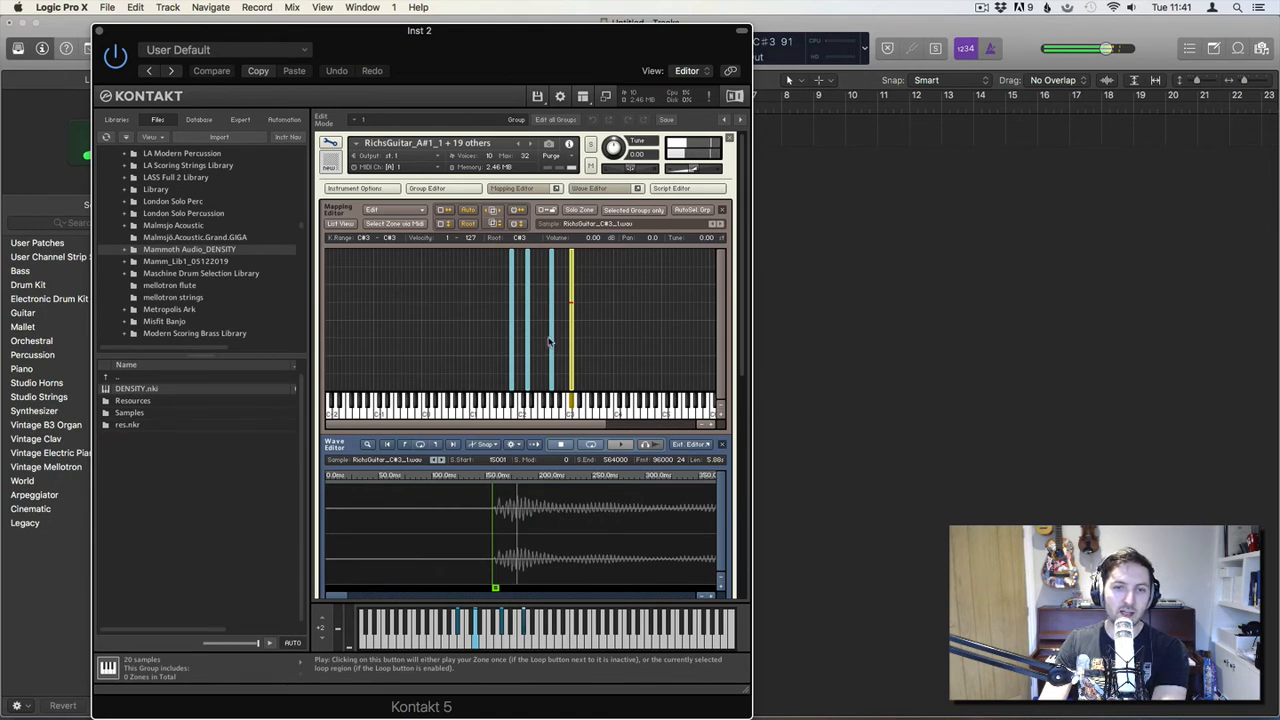
Step: Switch the Mapping Editor to list view and show the RichsGuitar_A#1_5 zone's waveform from group 5
left_click(339, 224)
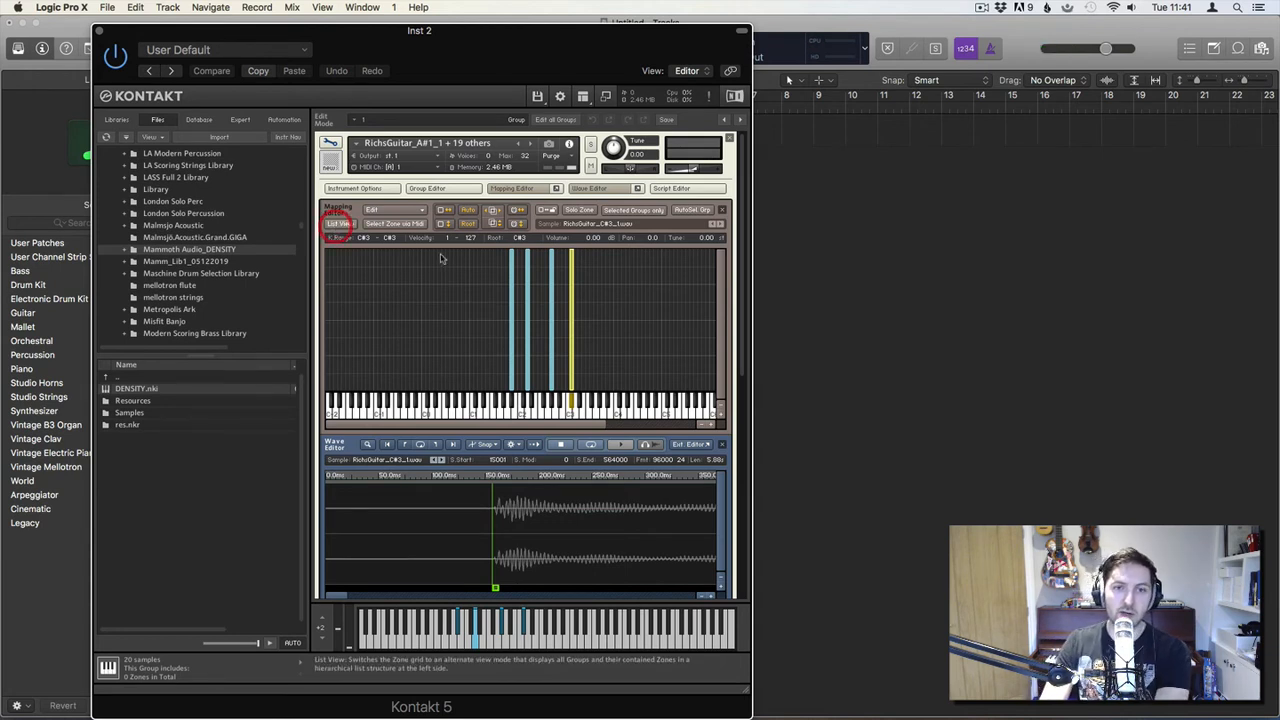
scroll(575, 345, "down", 3)
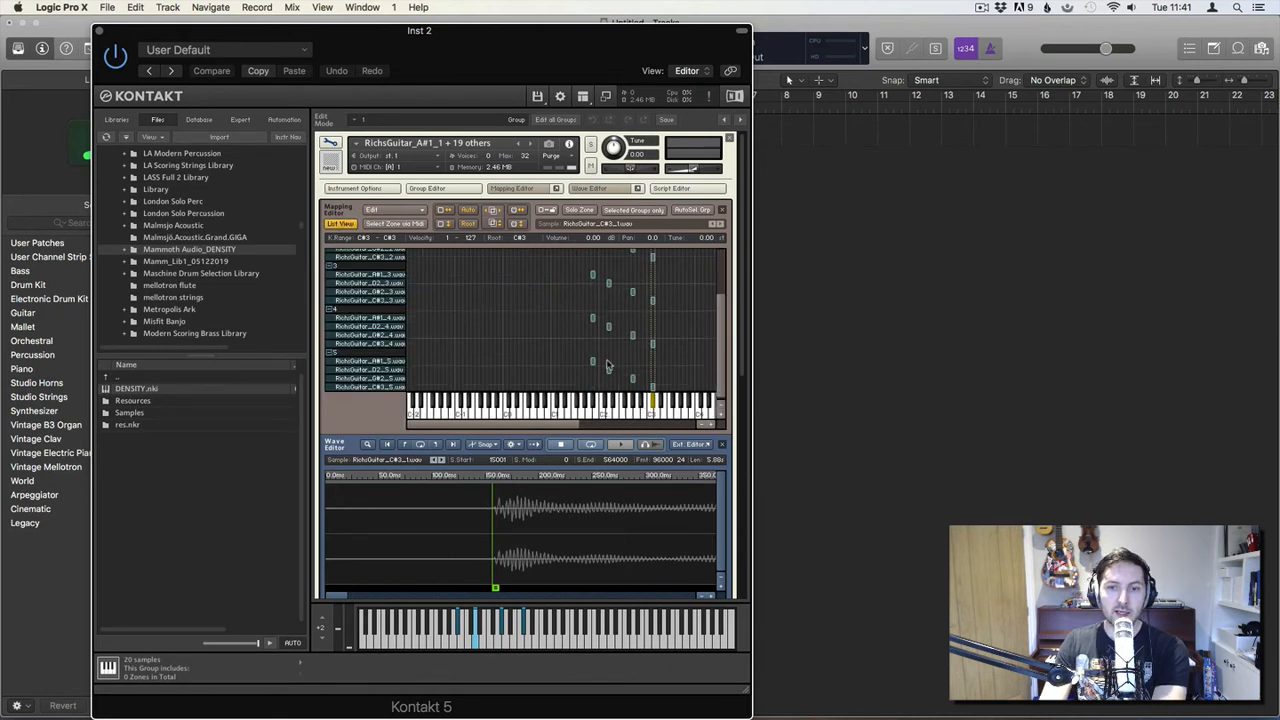
left_click(593, 362)
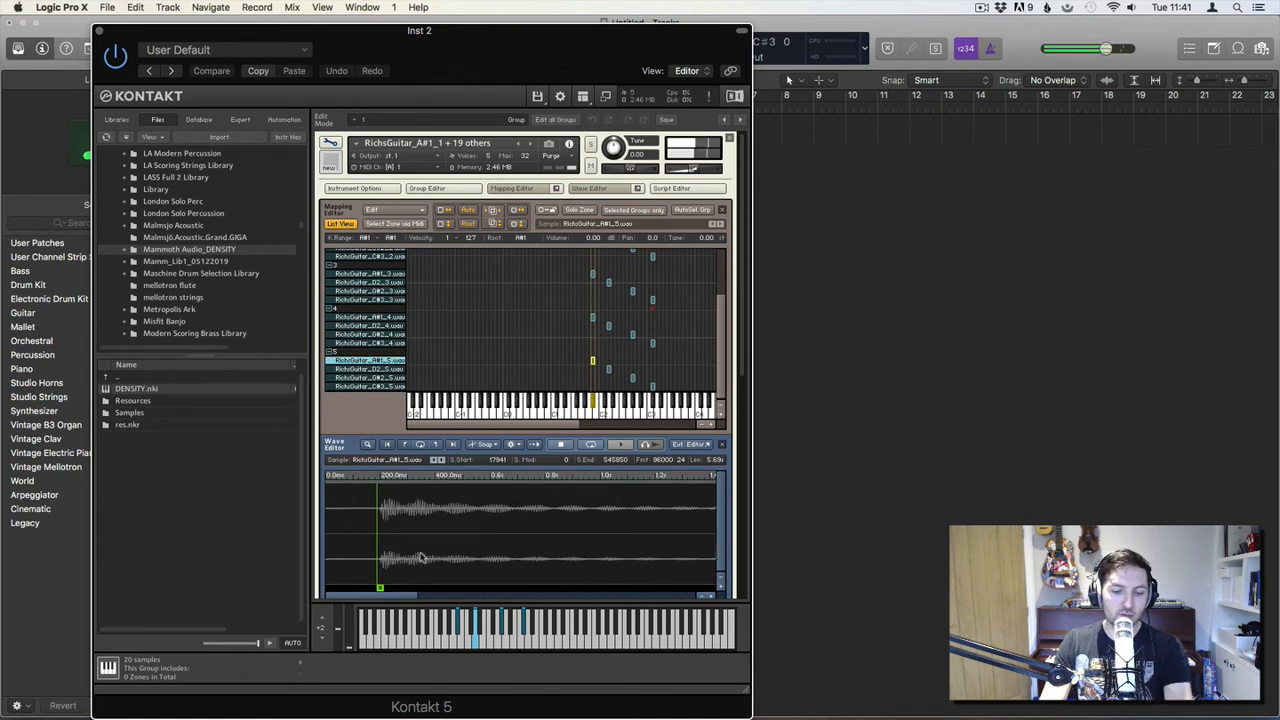
Step: Move the sample start of the RichsGuitar_A#1_4 zone slightly earlier, to just before the waveform's attack
left_click(601, 326)
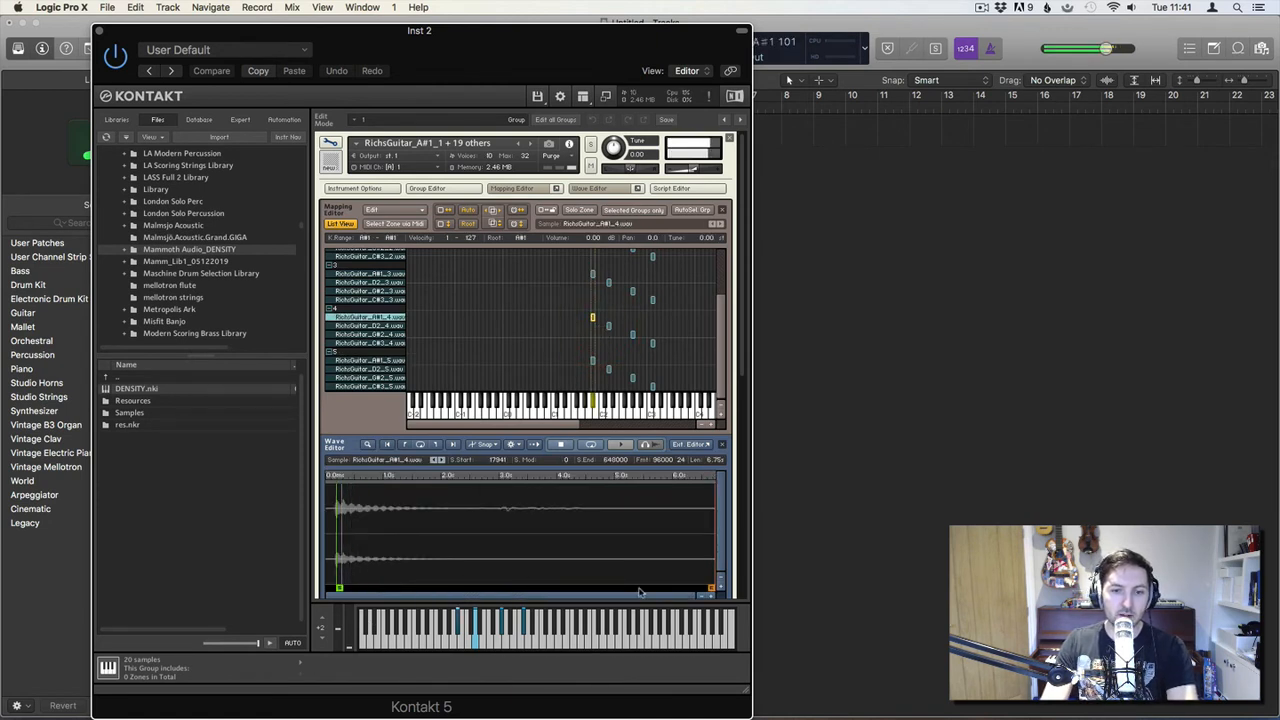
left_click(712, 597)
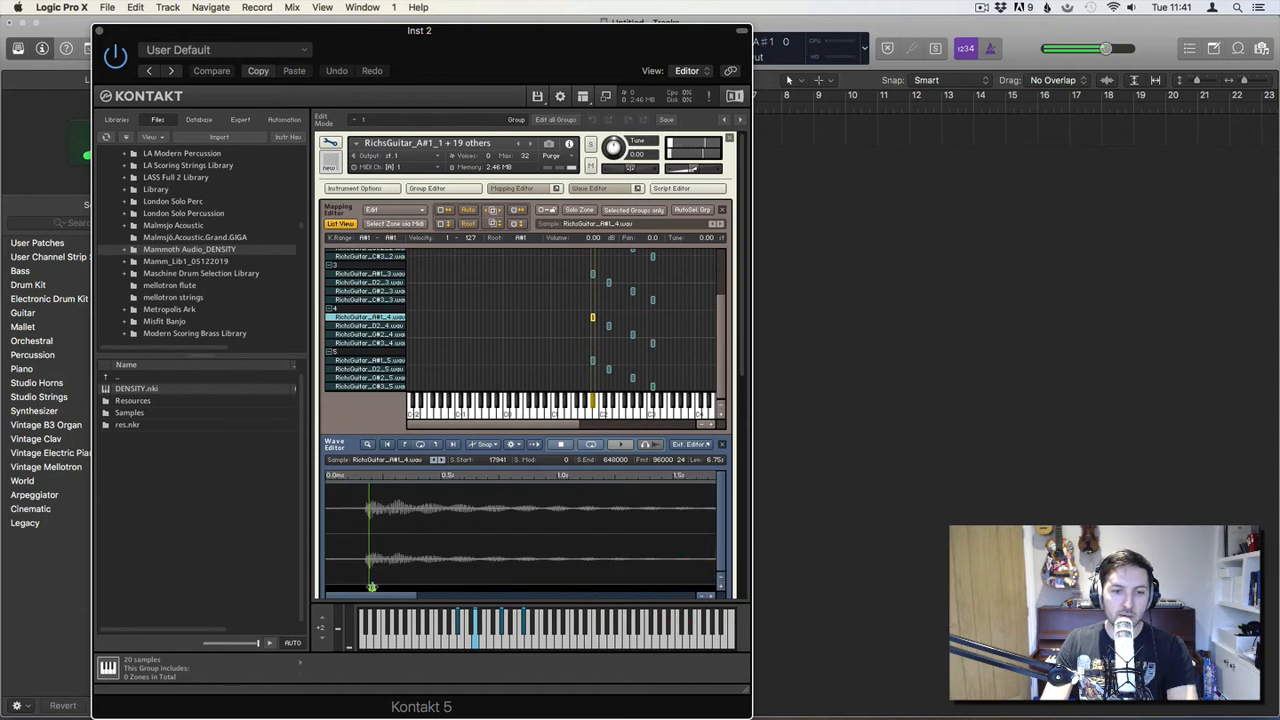
left_click_drag(368, 587, 364, 588)
Step: Move the sample start of the RichsGuitar_A#1_3 zone forward to about 20311, right before the waveform's attack
left_click(593, 276)
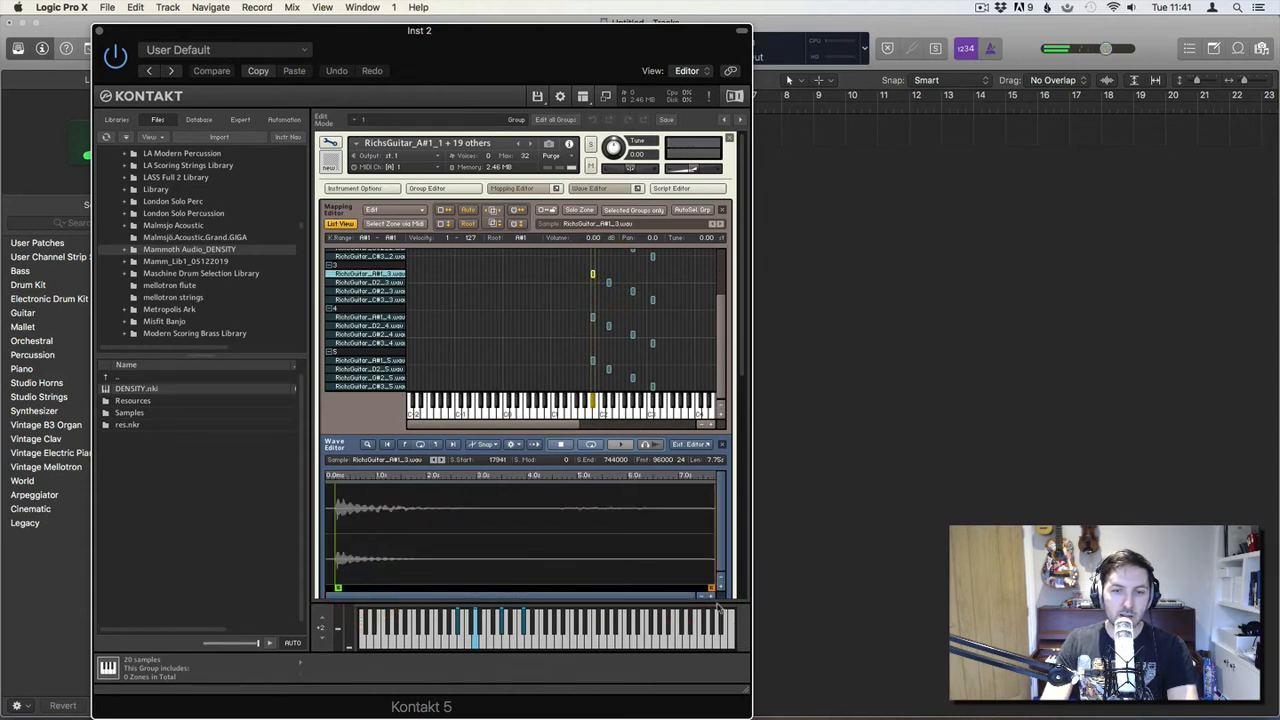
left_click(712, 597)
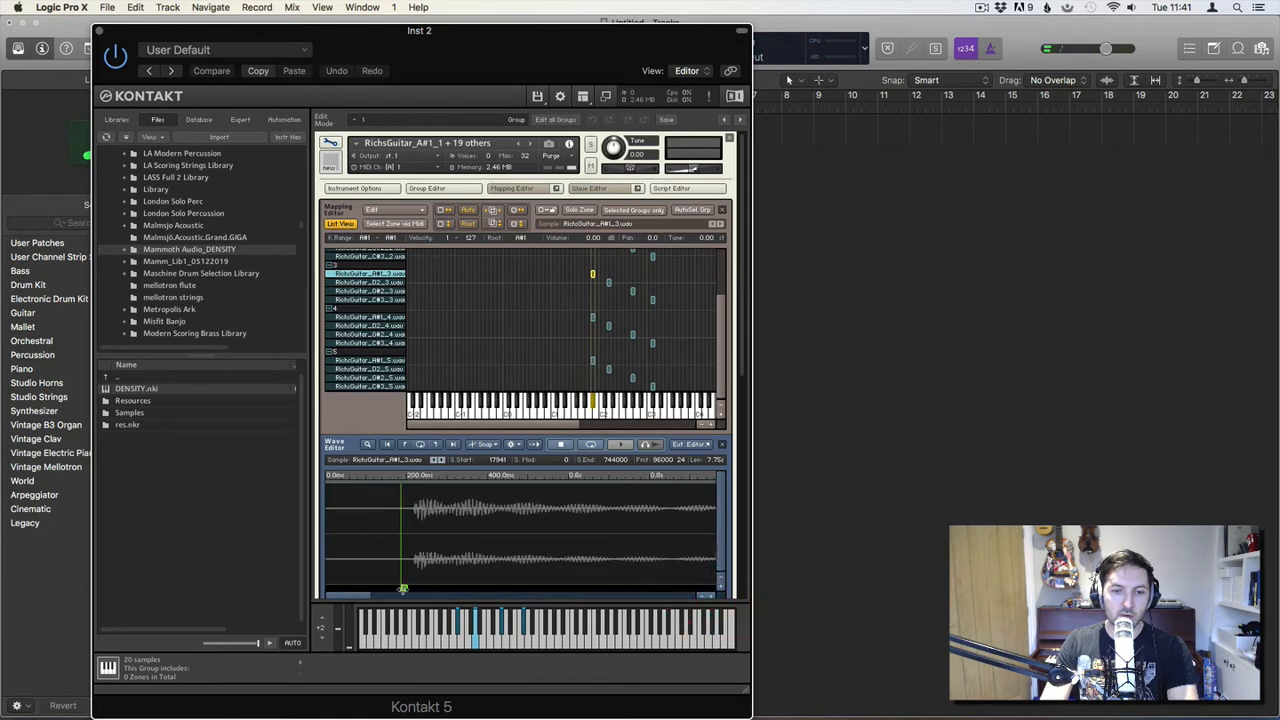
scroll(597, 274, "up", 3)
Step: Move the sample start of the RichsGuitar_A#1_2 zone forward to about 18361, just before its attack
left_click(593, 265)
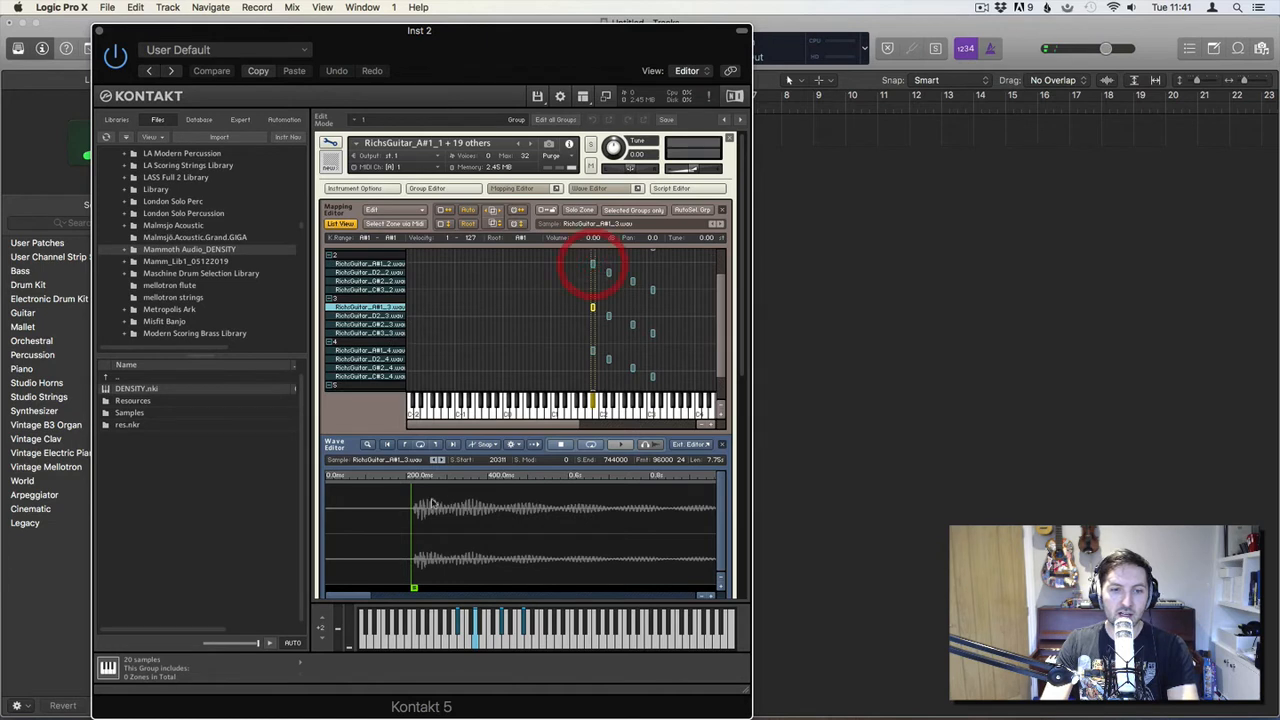
left_click(711, 597)
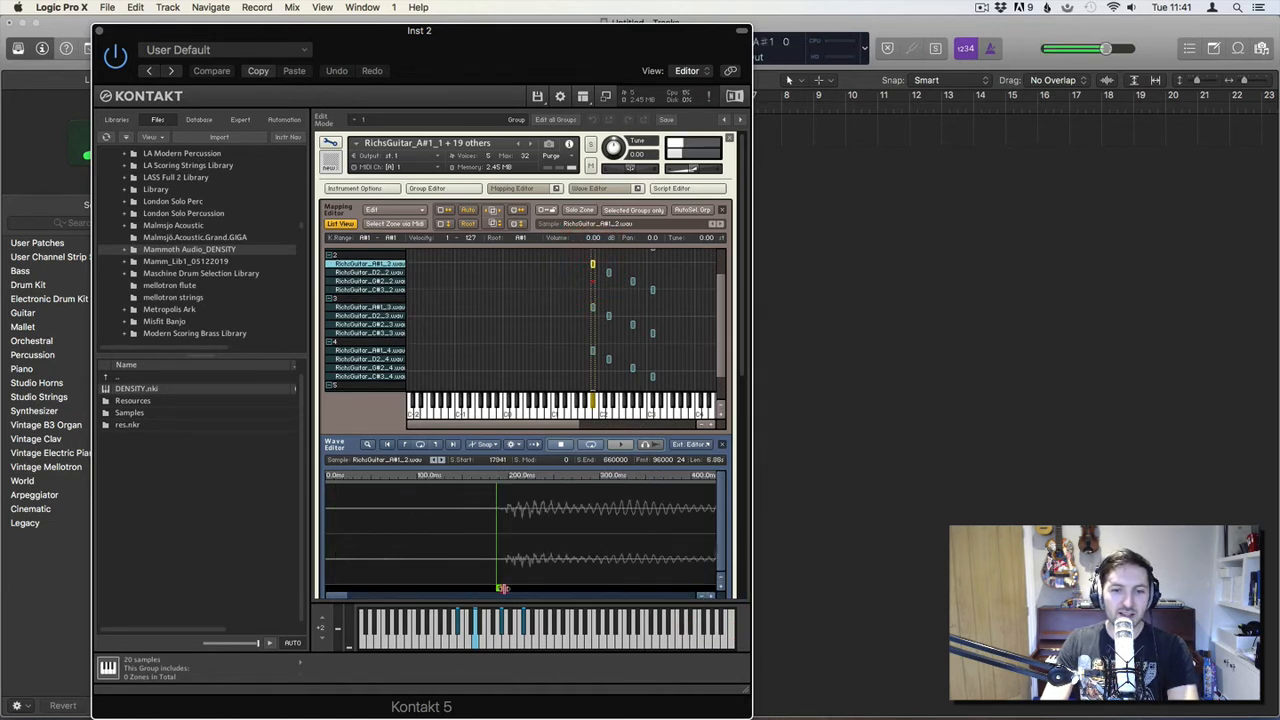
left_click_drag(500, 588, 505, 588)
Step: Examine the sample start against the attack in the RichsGuitar_A#1_1 zone's waveform
scroll(602, 291, "up", 1)
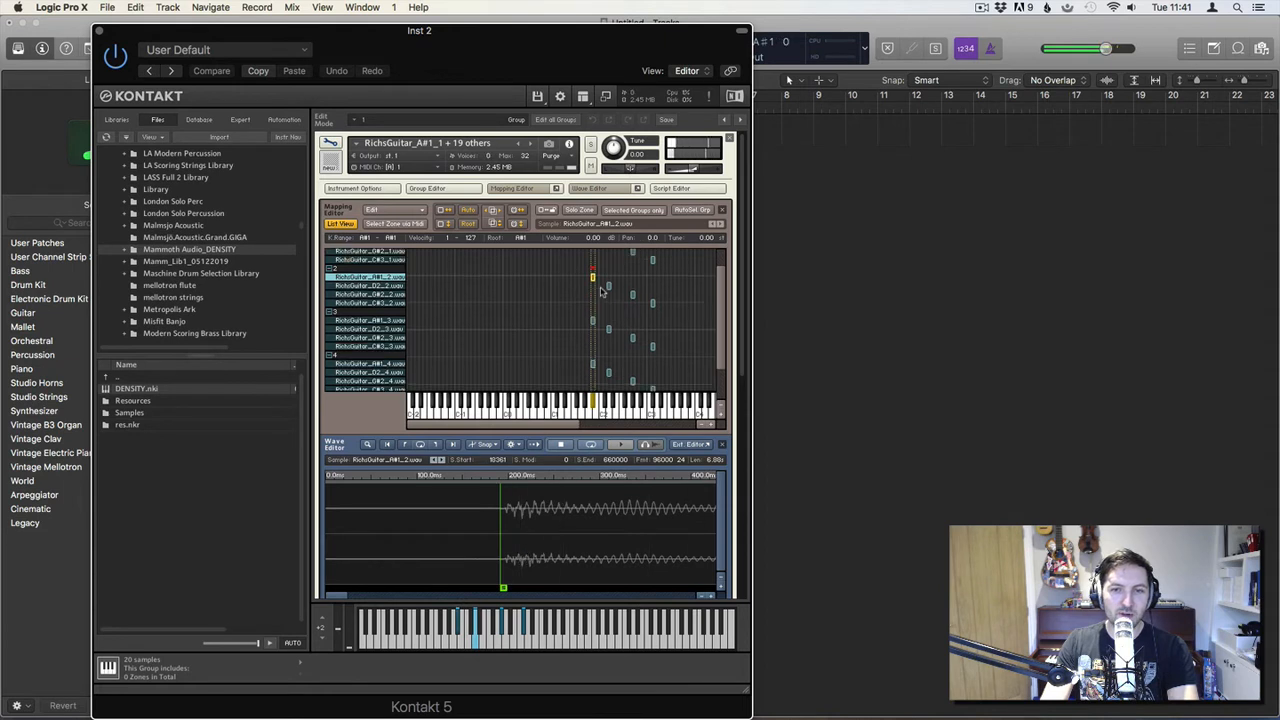
scroll(602, 291, "up", 1)
left_click(594, 274)
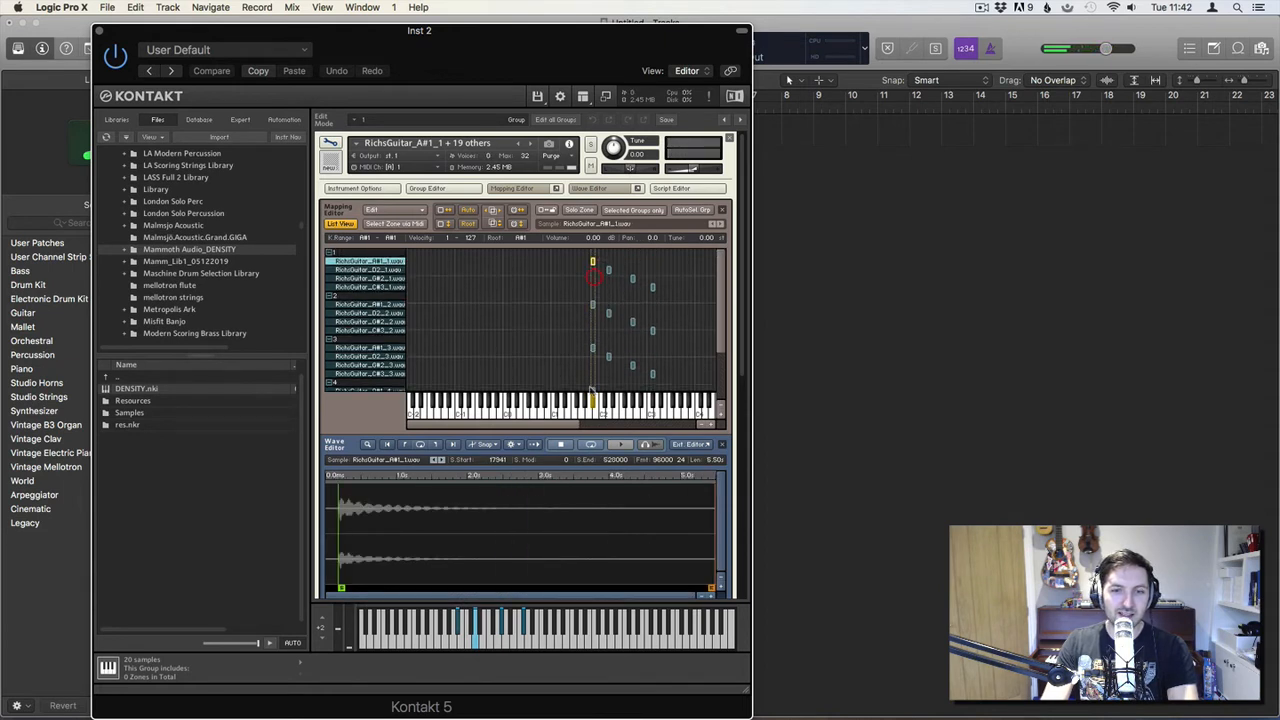
left_click(710, 596)
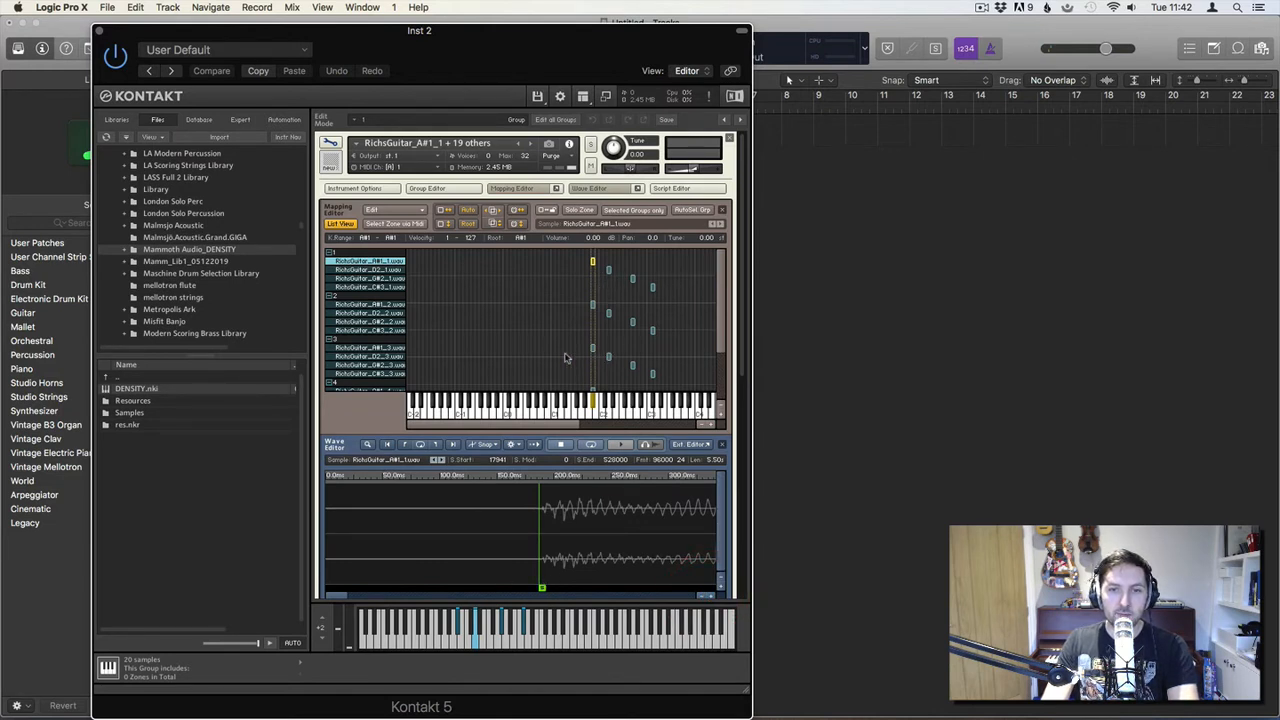
Step: Move the sample start of the RichsGuitar_D2_5 zone back to just before the waveform's attack
left_click(600, 370)
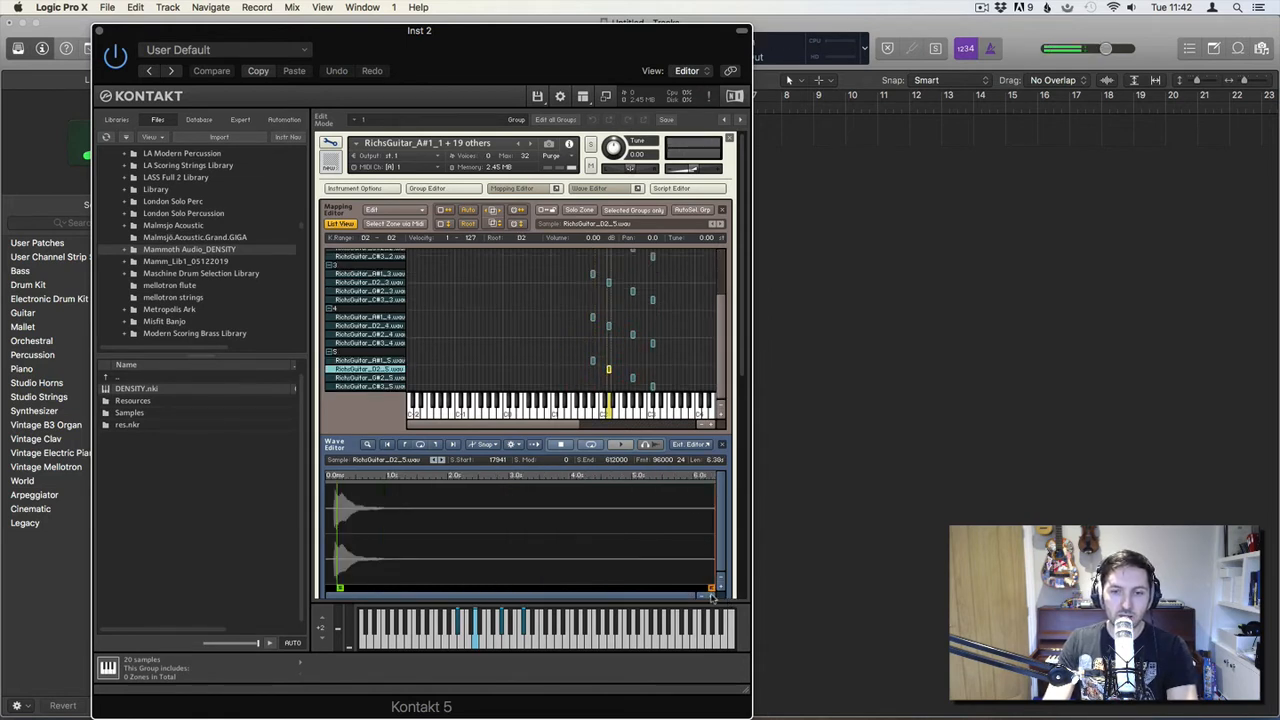
left_click(712, 597)
left_click(712, 597)
left_click(712, 597)
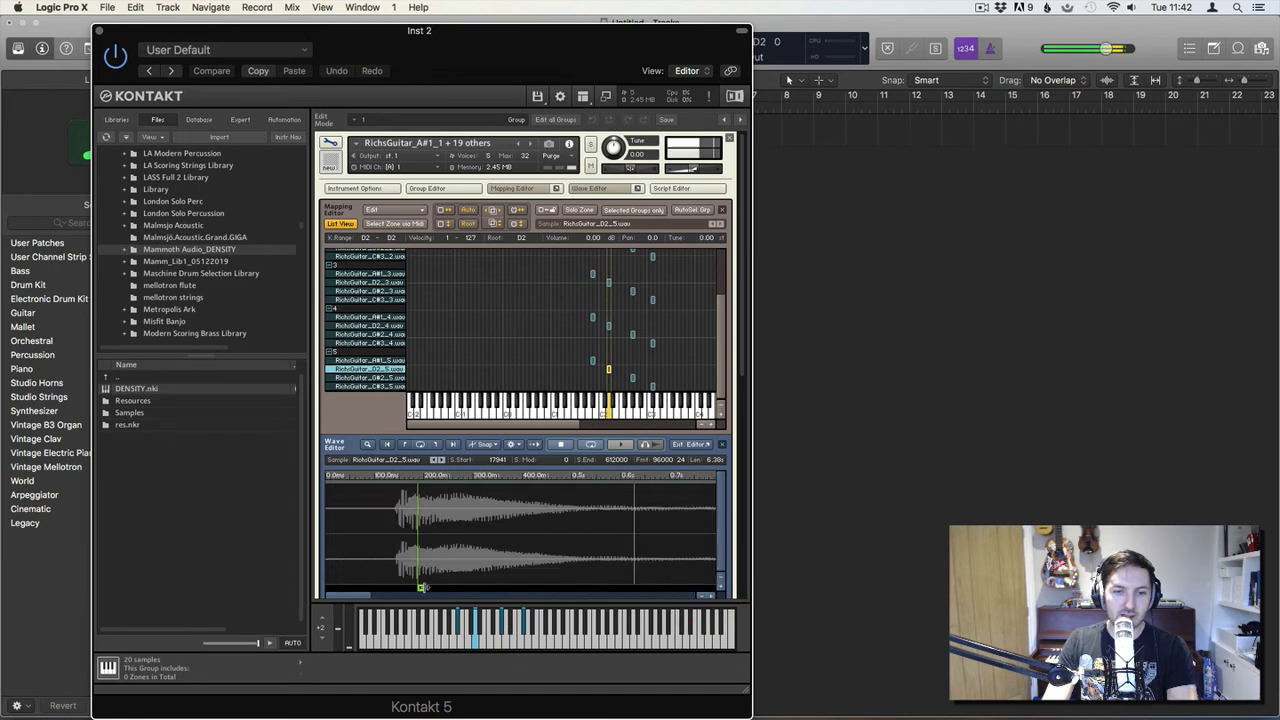
left_click(396, 587)
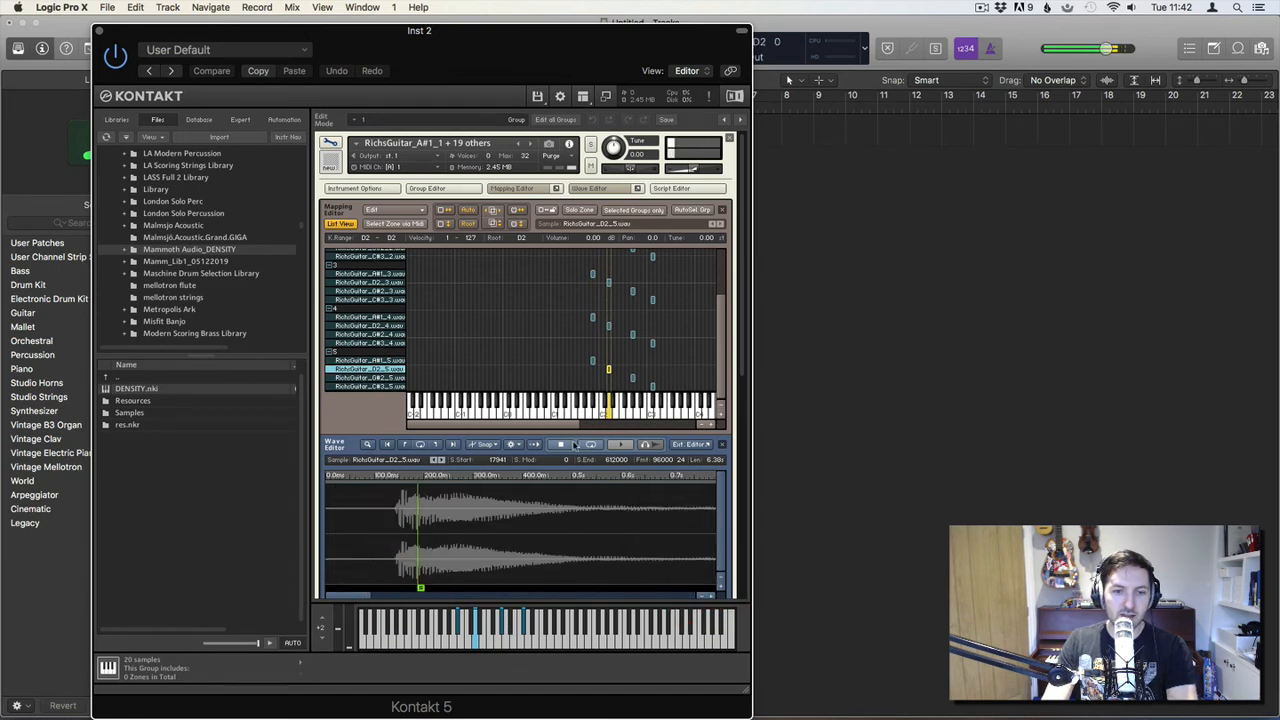
Step: Move the sample start of the RichsGuitar_D2_4 zone forward to about 18345, just before the waveform's attack
left_click(608, 326)
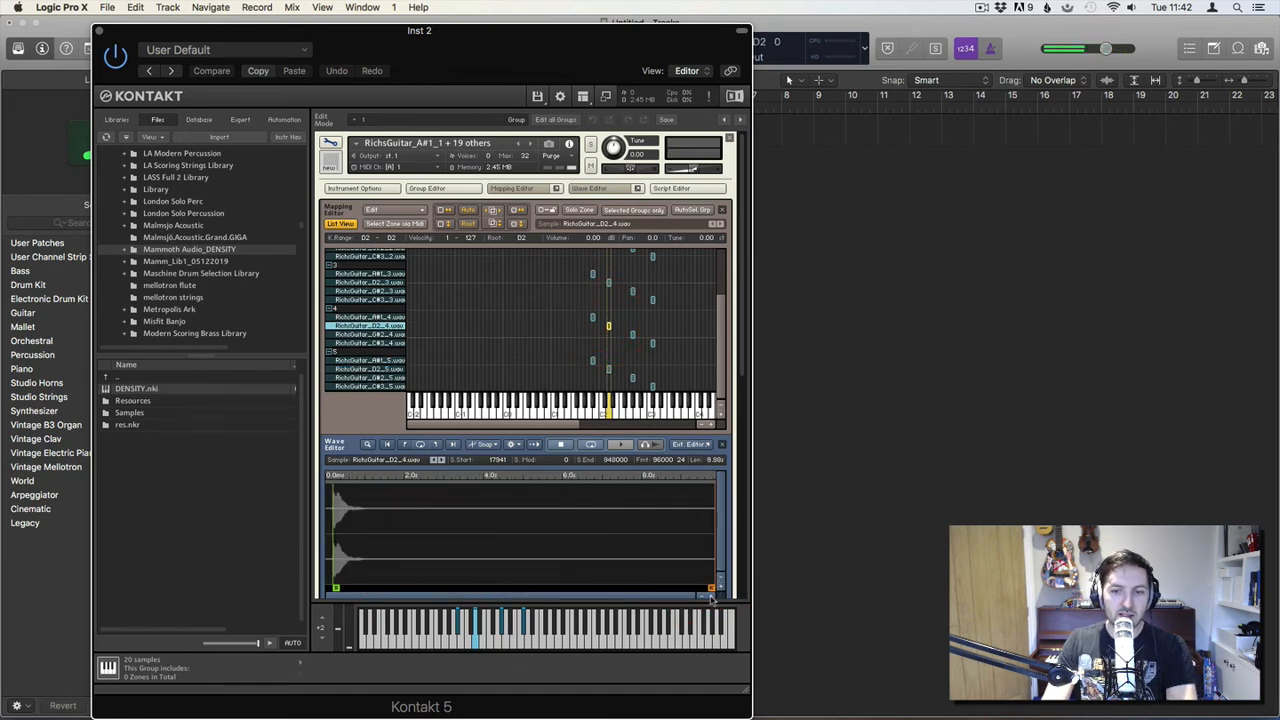
left_click(710, 597)
left_click(712, 597)
left_click(712, 597)
left_click(712, 597)
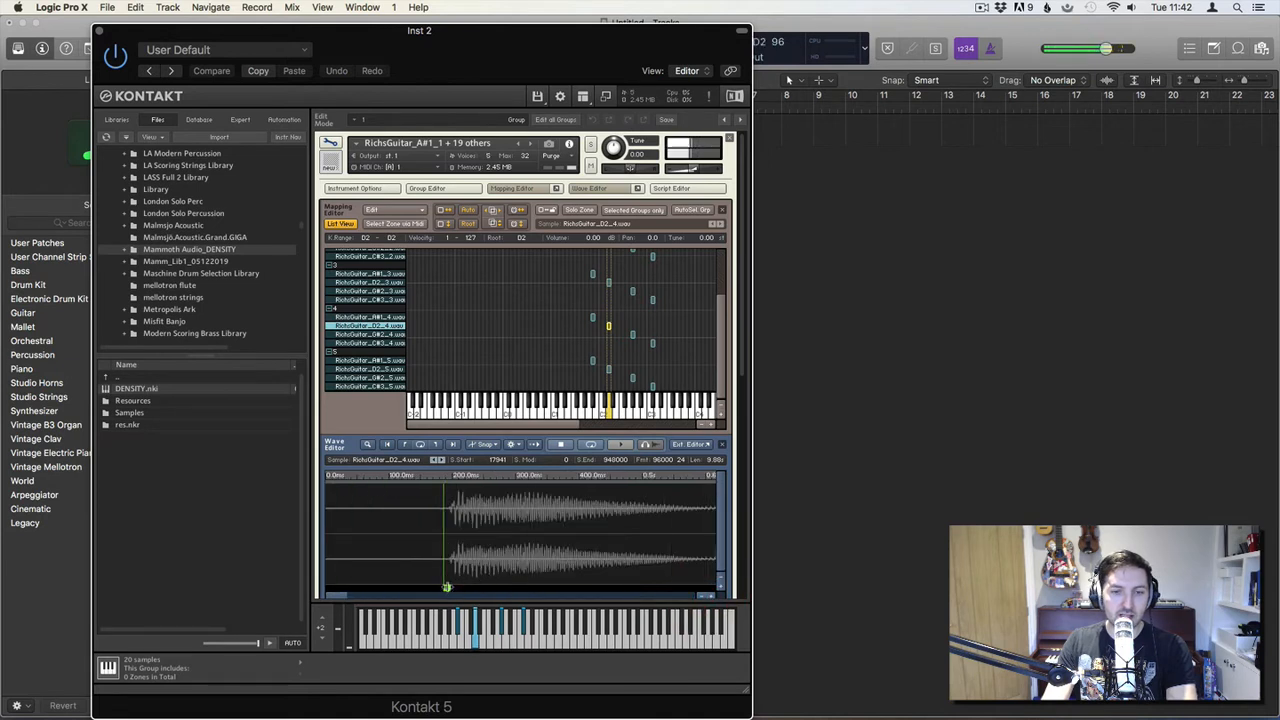
left_click_drag(447, 588, 450, 588)
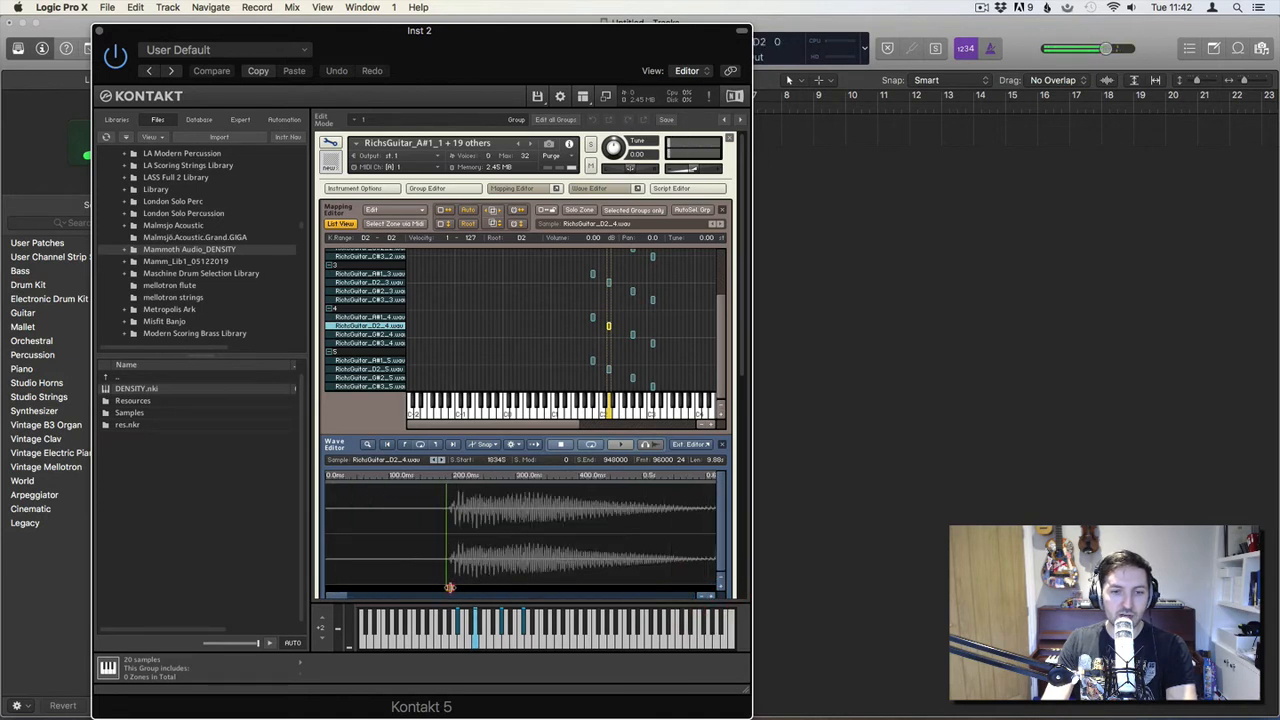
Step: Set the sample start of the RichsGuitar_D2_3 zone to about 18196, just before its attack
left_click(608, 285)
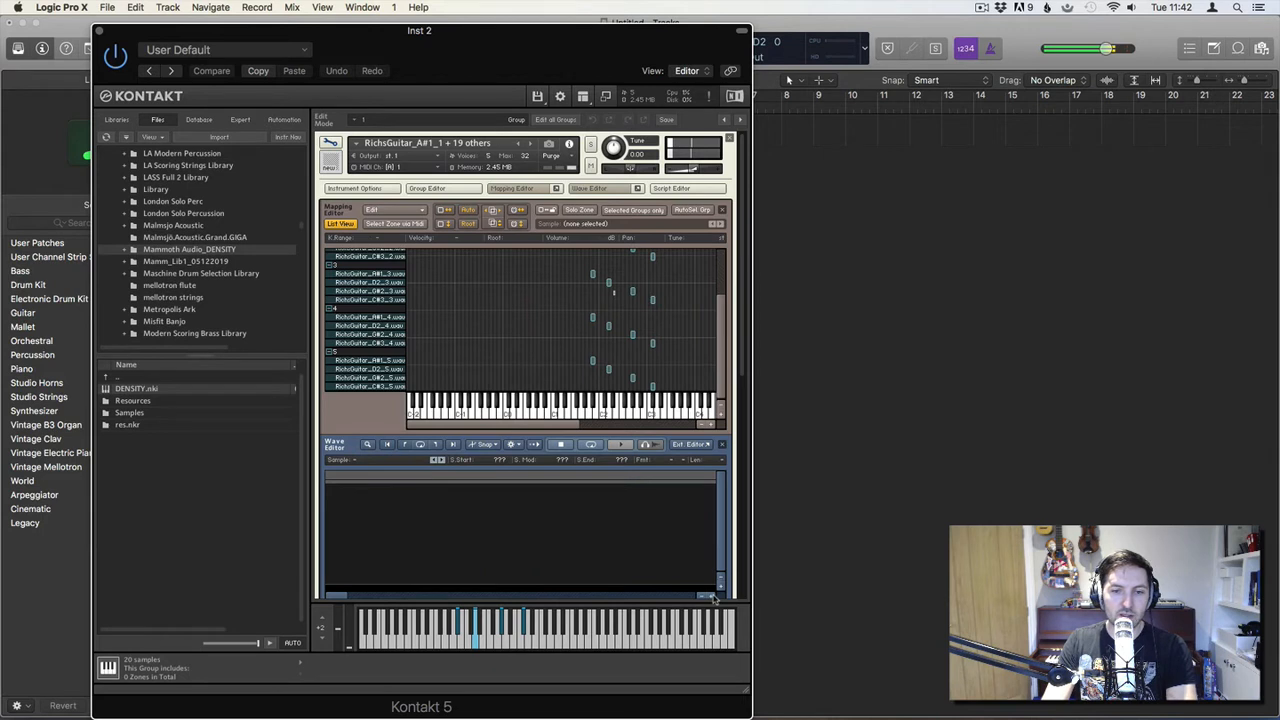
left_click(712, 597)
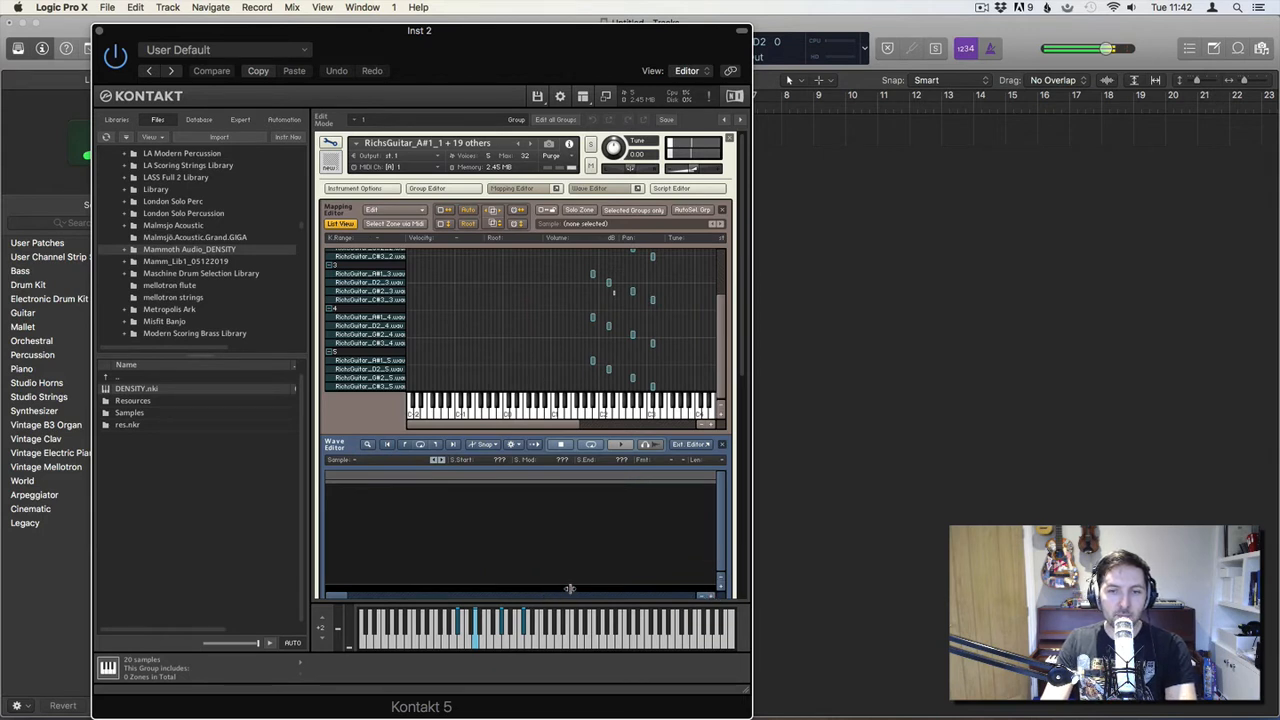
left_click(608, 280)
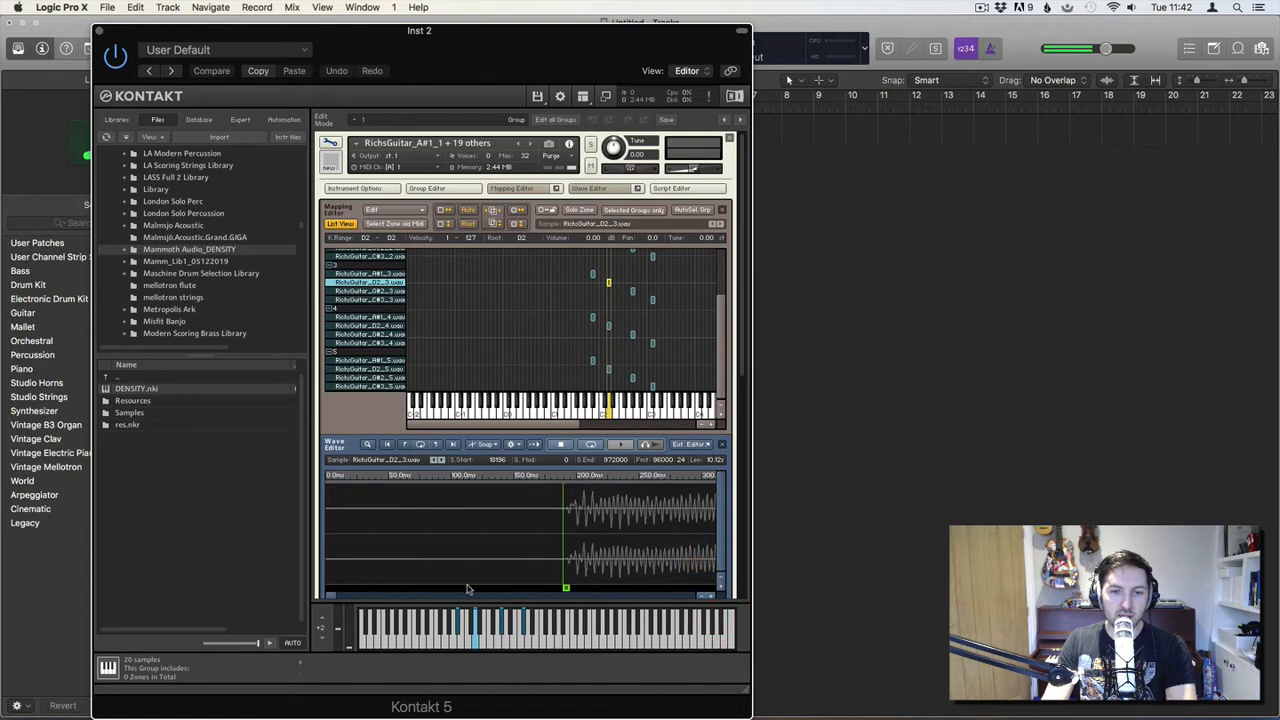
Step: Move the sample start of the RichsGuitar_D2_2 zone to about 16389 and show the RichsGuitar_D2_1 zone's waveform
left_click(442, 588)
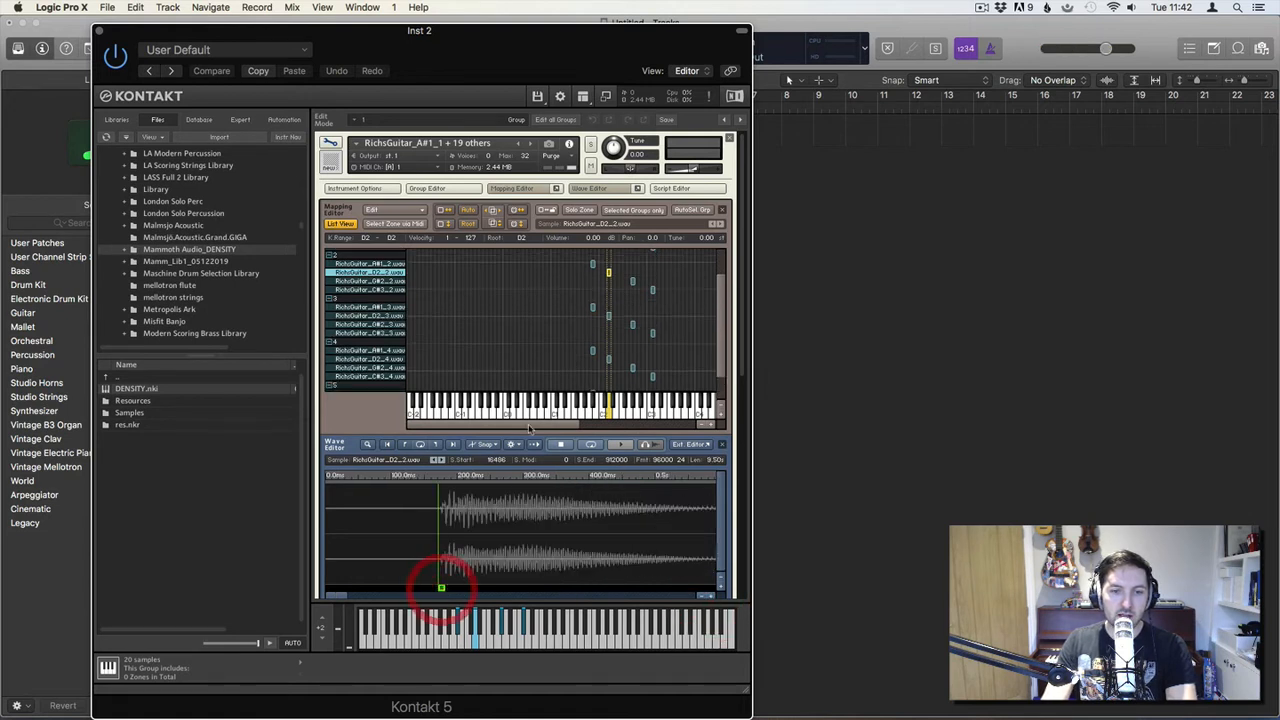
scroll(608, 349, "up", 3)
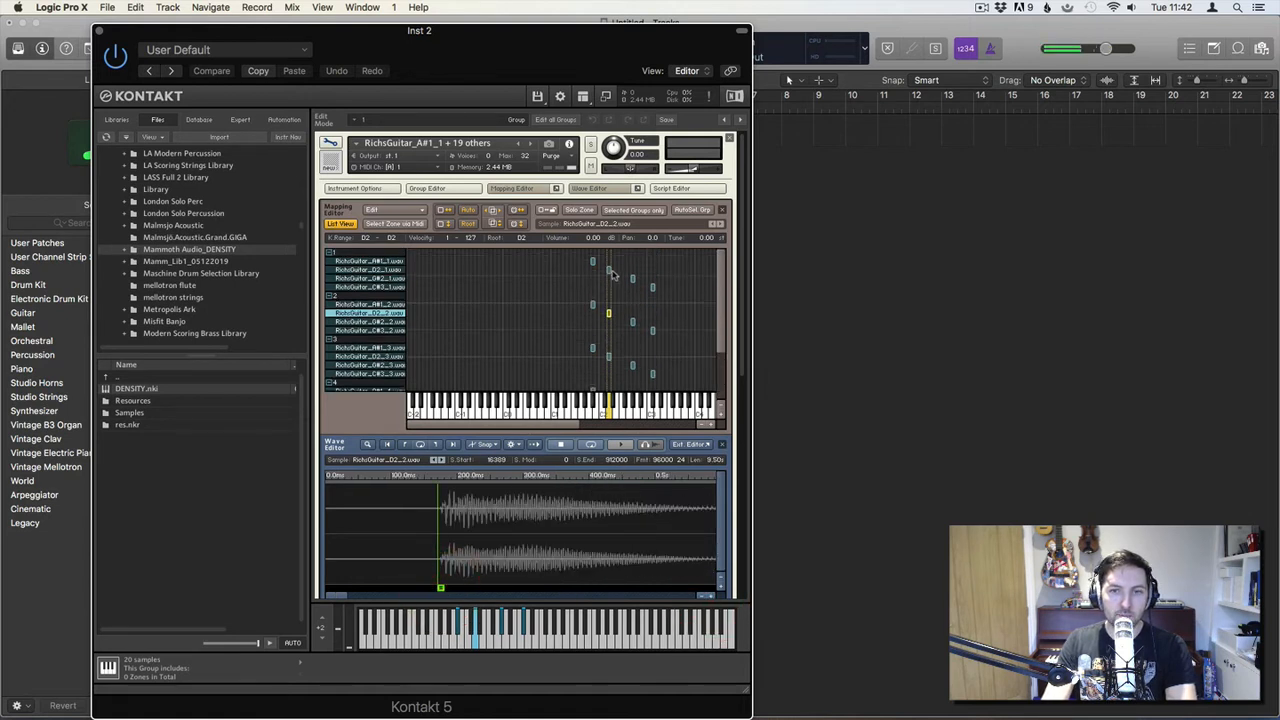
left_click(609, 271)
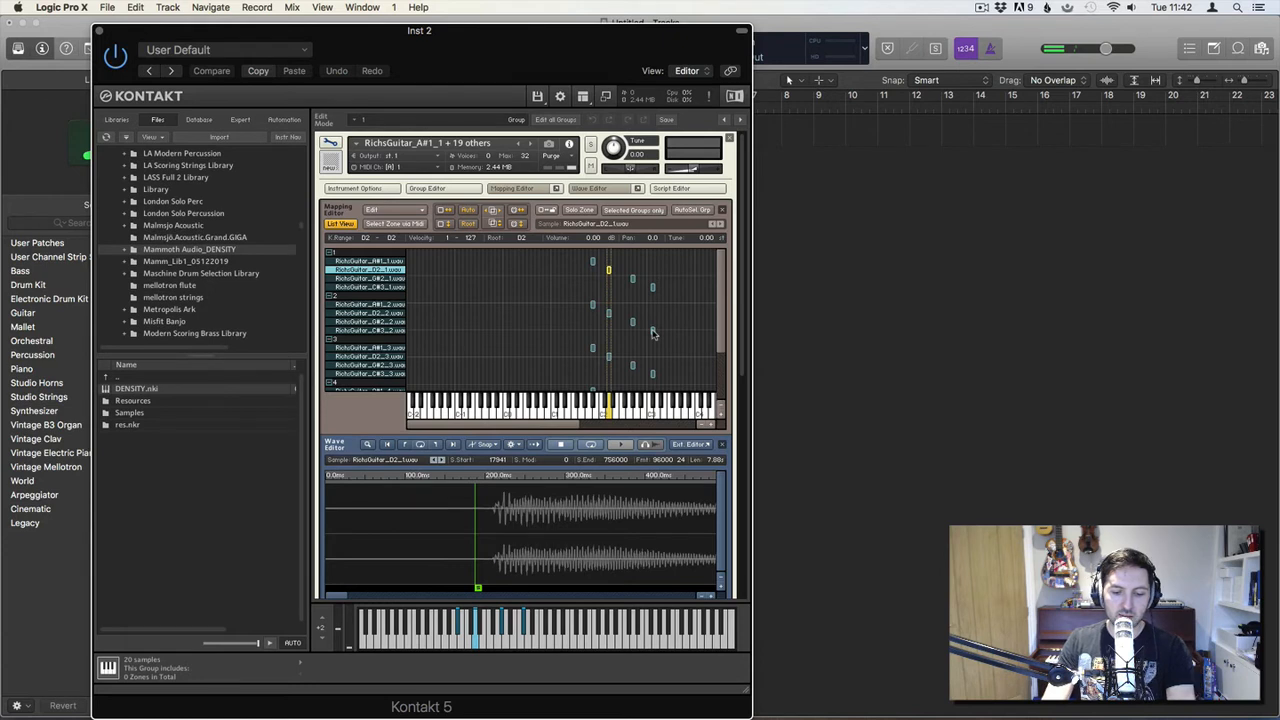
Step: Move the sample start of the RichsGuitar_G#2_5 zone forward to just before the waveform's attack
scroll(643, 386, "down", 4)
left_click(630, 380)
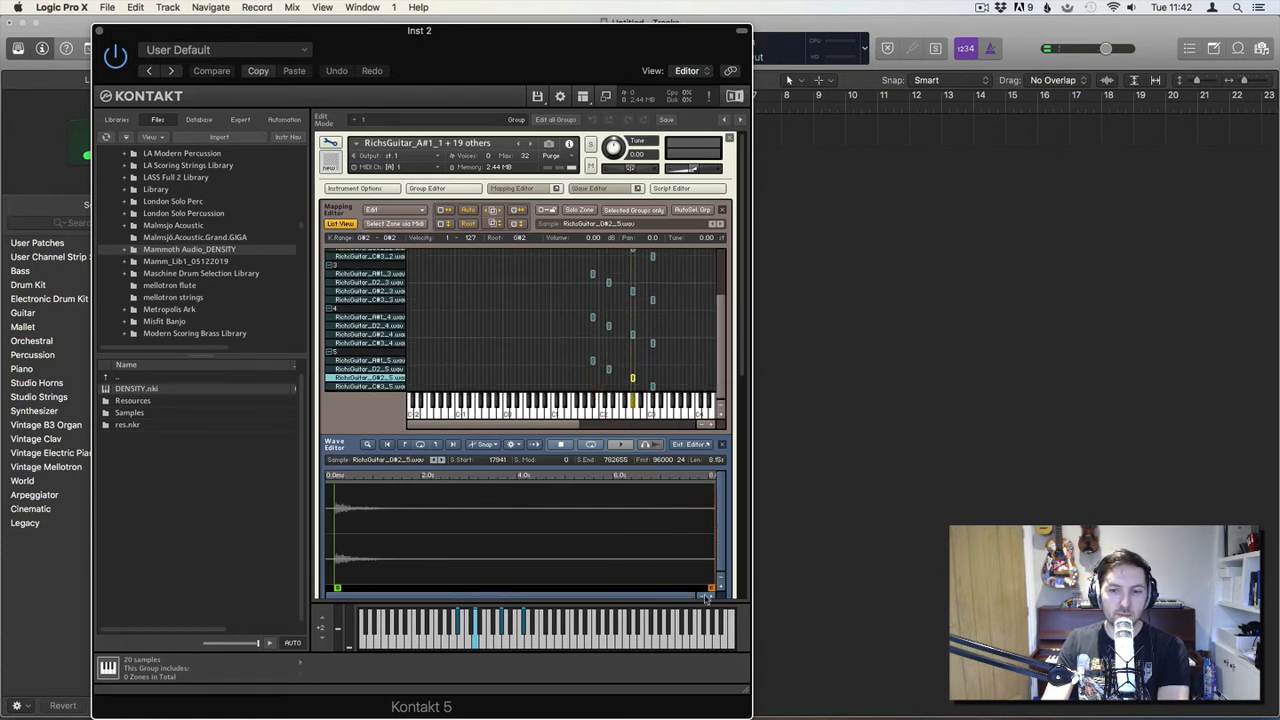
left_click(714, 597)
left_click(714, 597)
left_click(714, 597)
left_click(714, 597)
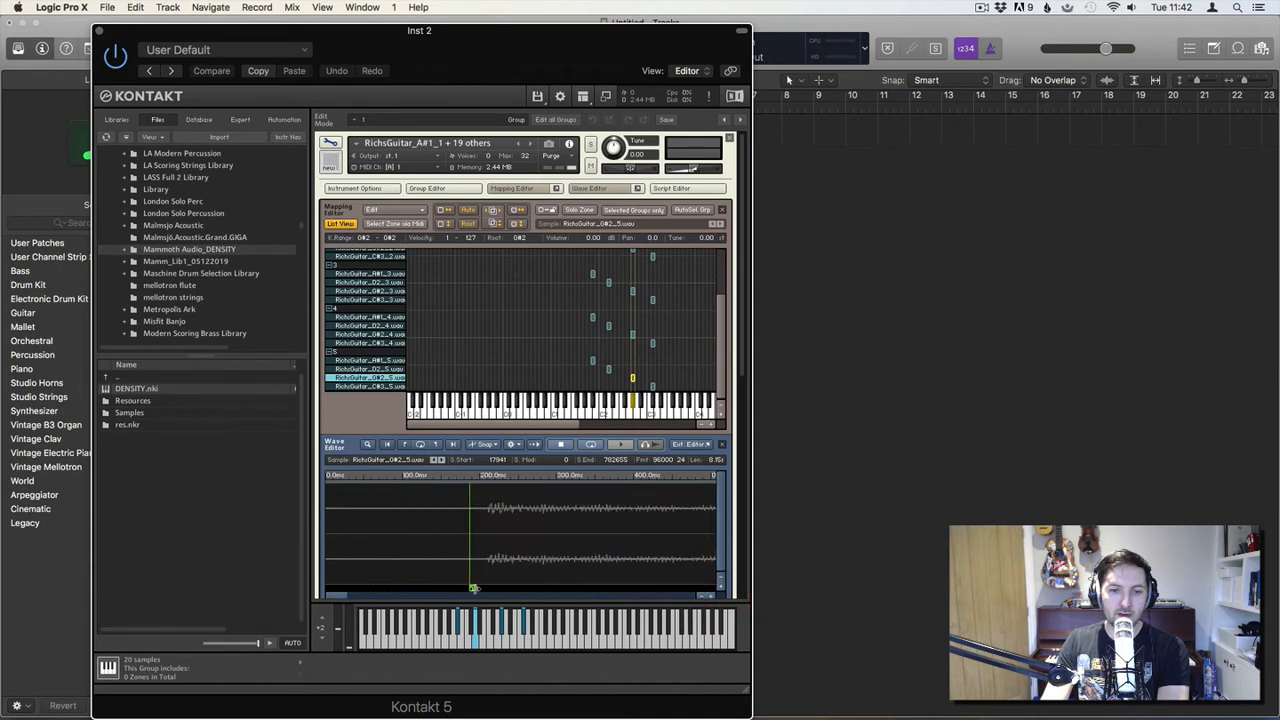
left_click_drag(474, 590, 489, 590)
Step: Adjust the sample start of the RichsGuitar_G#2_4 zone to just before the waveform's attack
left_click(633, 336)
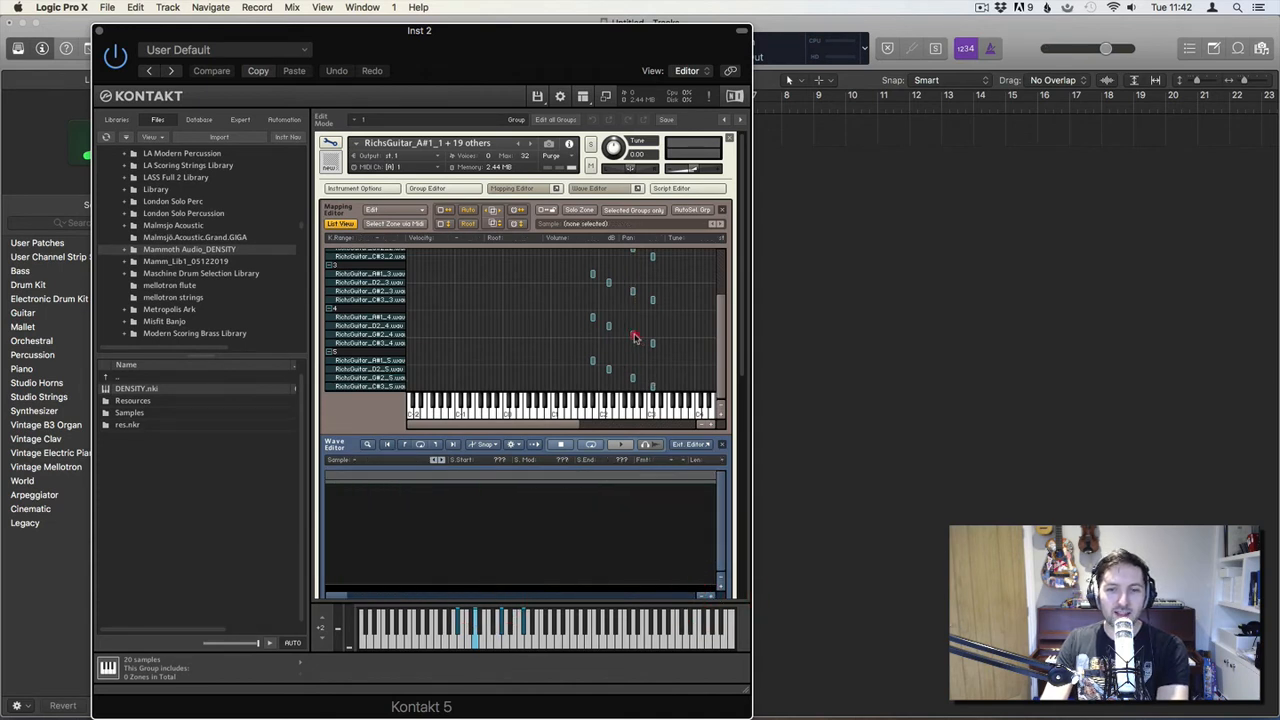
left_click(714, 597)
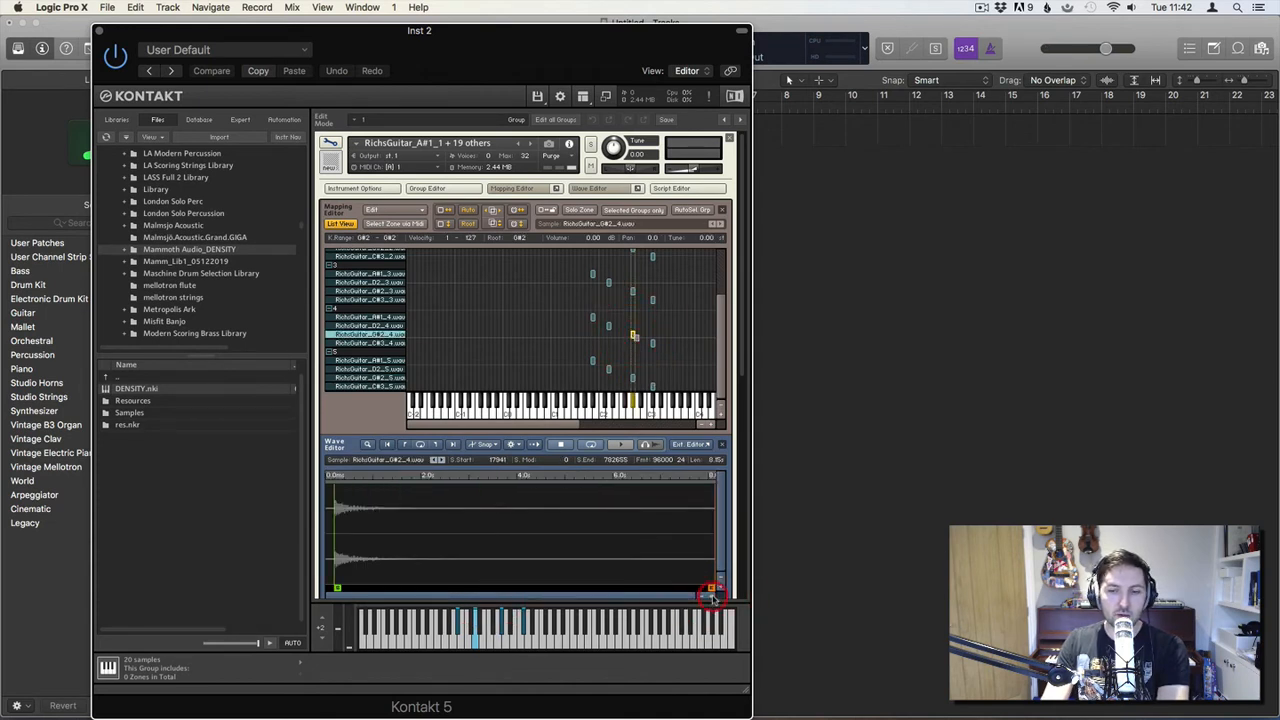
left_click(714, 597)
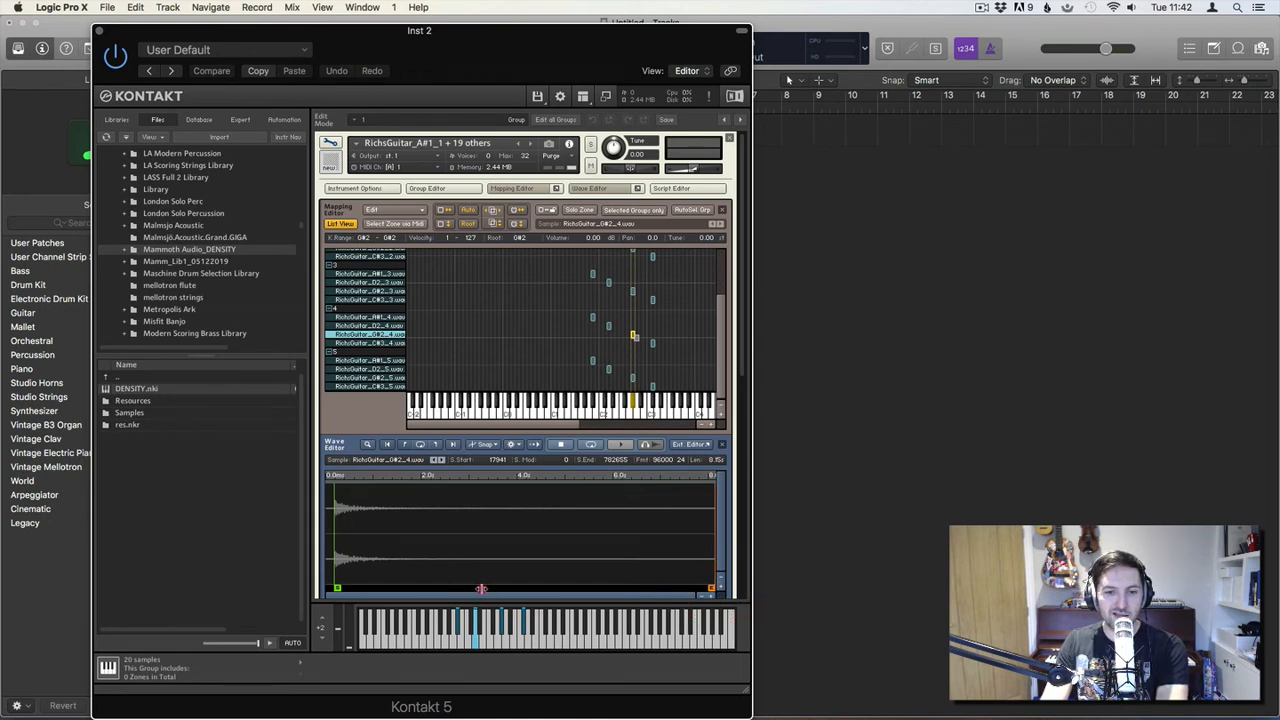
left_click(481, 589)
Step: Adjust the sample start of the RichsGuitar_G#2_3 zone to just before the waveform's attack
left_click(632, 296)
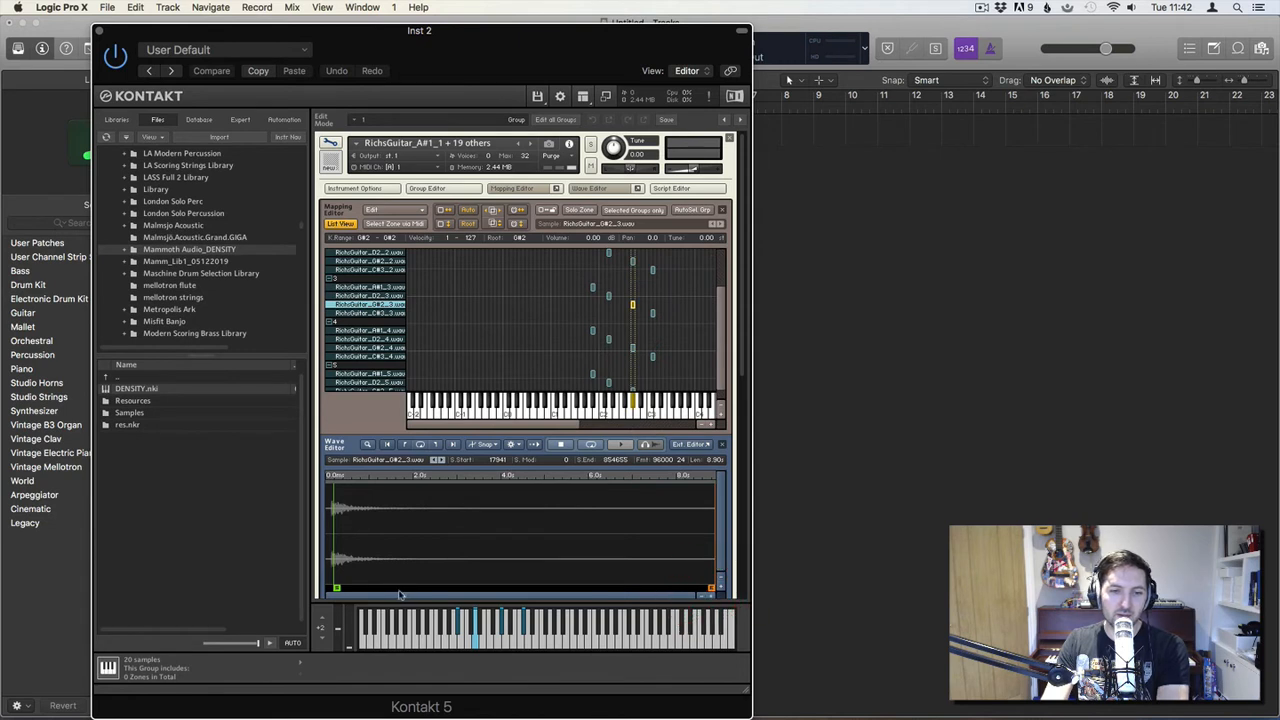
left_click(379, 589)
left_click(377, 589)
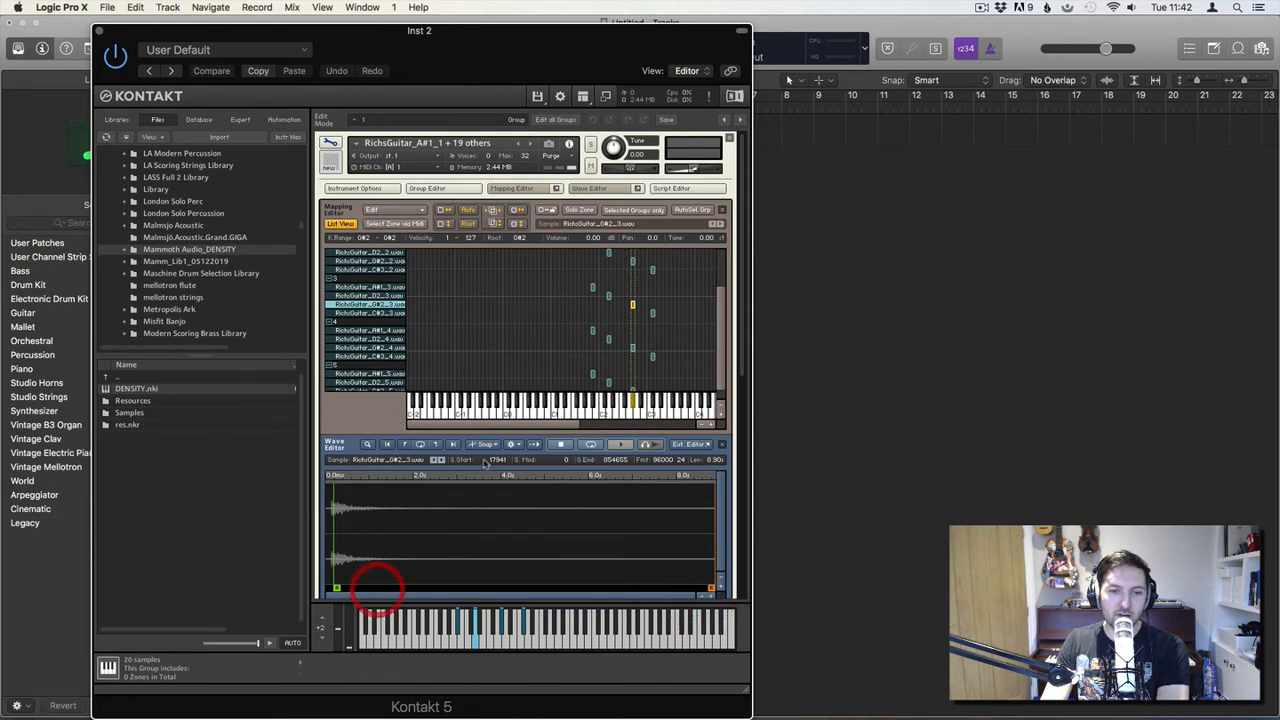
Step: Examine the sample start of the RichsGuitar_G#2_2 zone against its waveform's attack
left_click(632, 262)
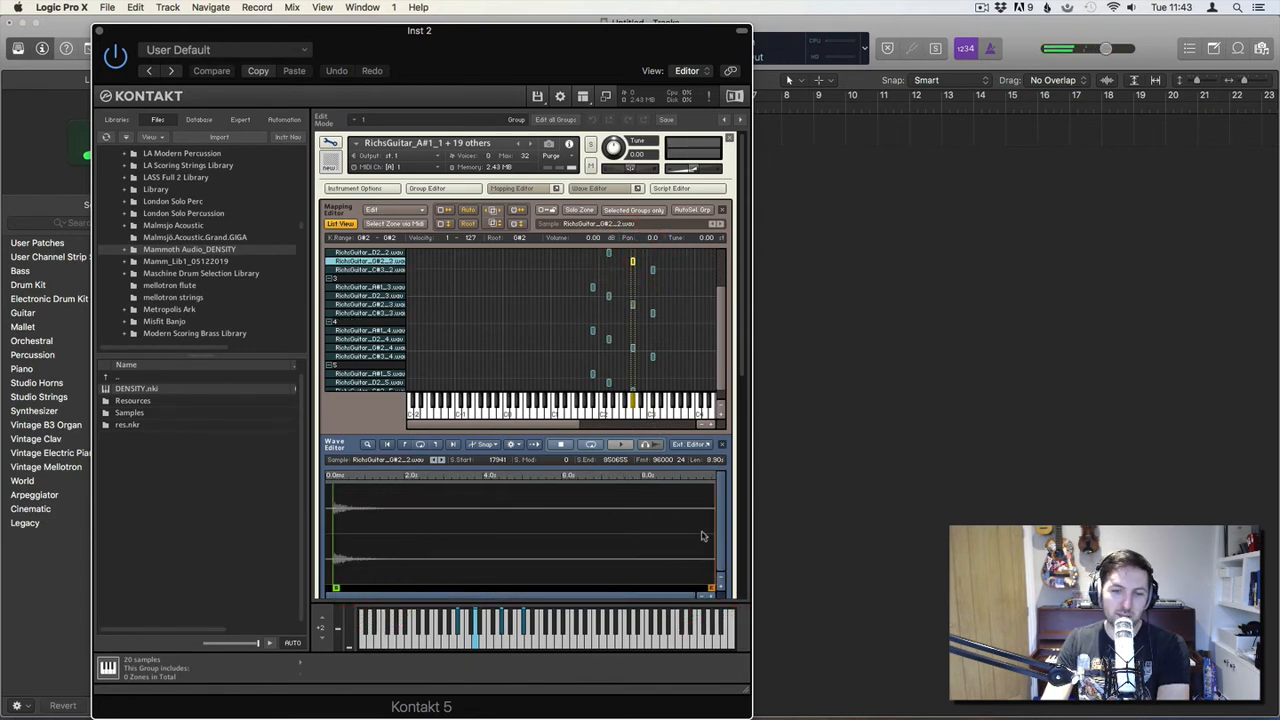
left_click(709, 592)
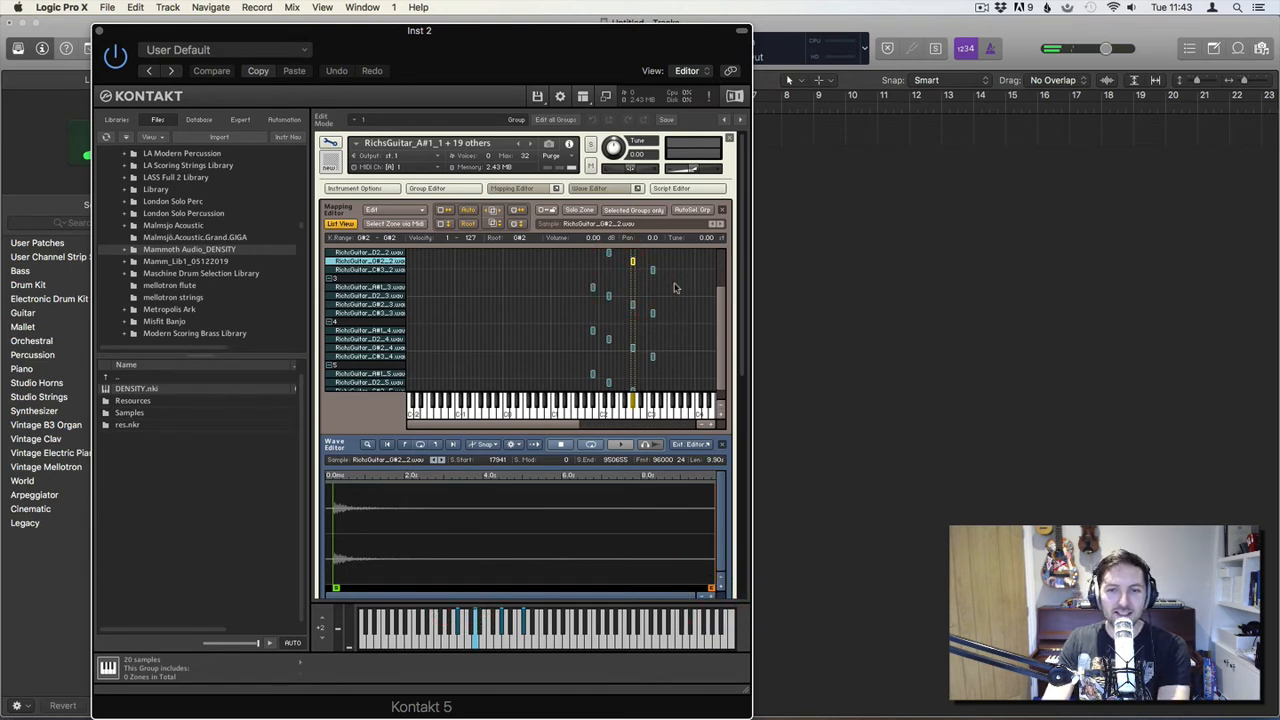
Step: Adjust the sample starts of the RichsGuitar_G#2_2 and RichsGuitar_G#2_1 zones to just before each waveform's attack
left_click(708, 593)
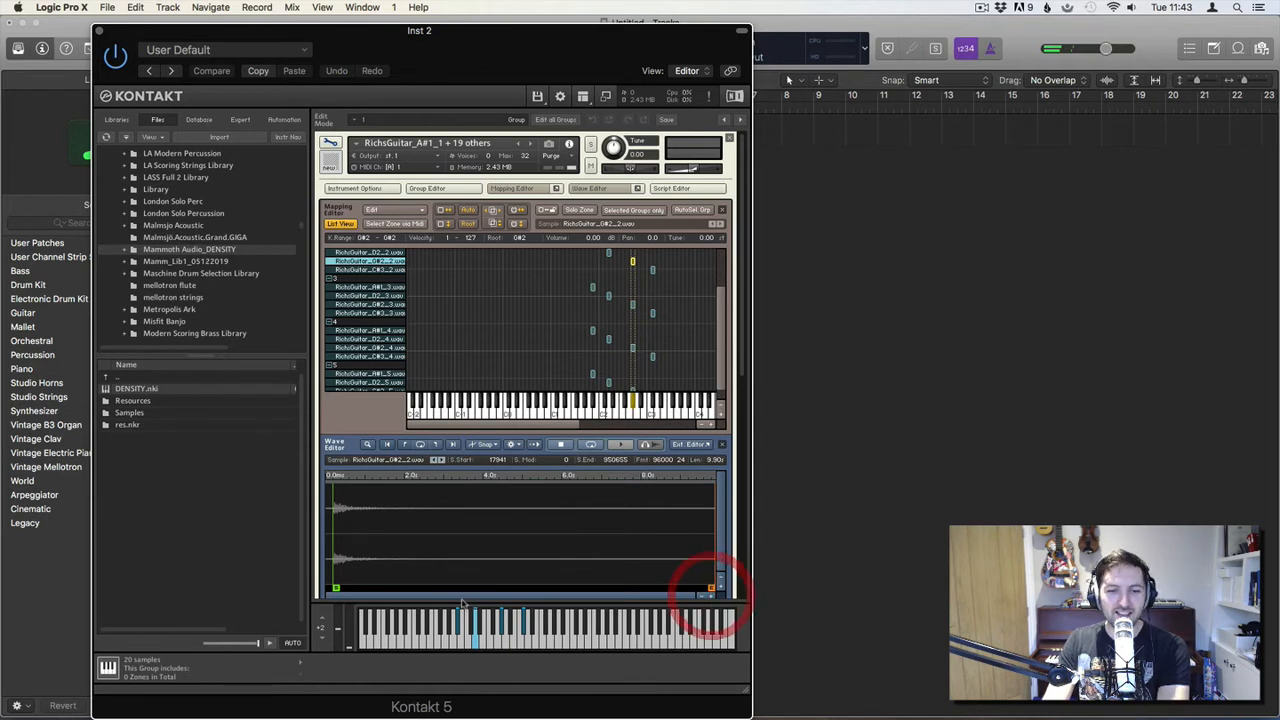
left_click(430, 590)
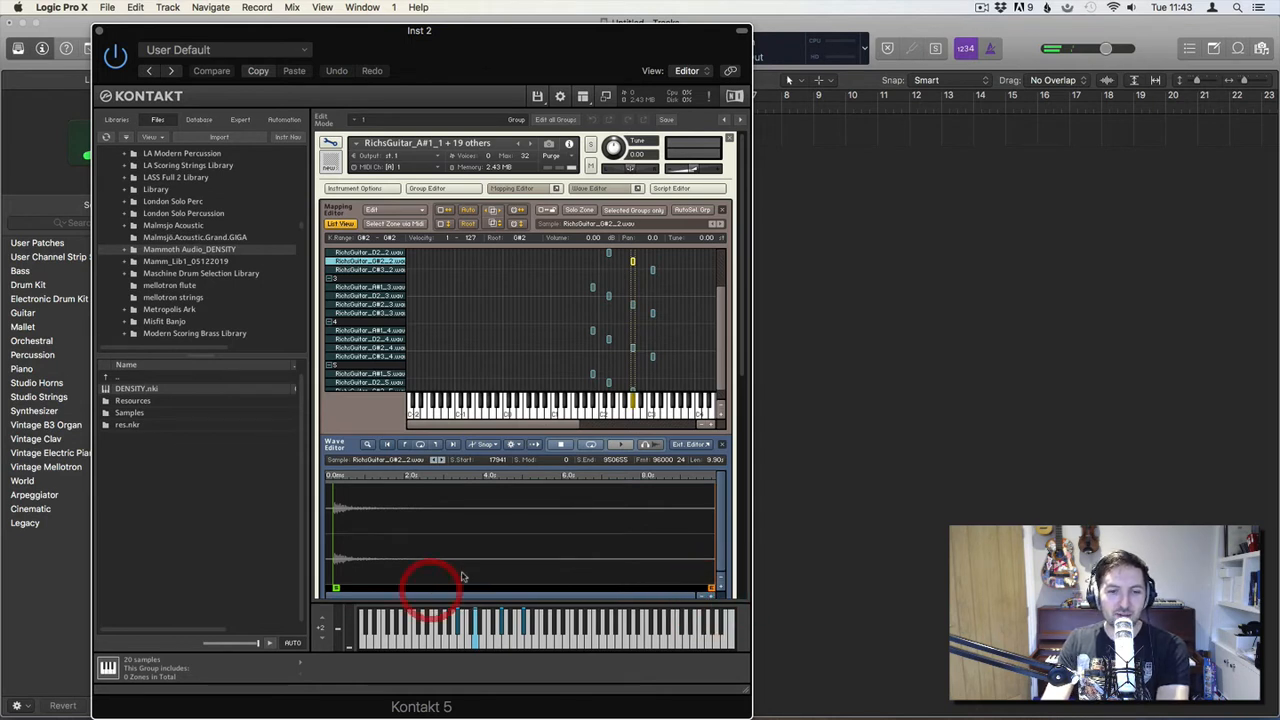
Step: Move the sample start of the RichsGuitar_C#3_5 zone back to just before the waveform's attack
scroll(668, 355, "down", 1)
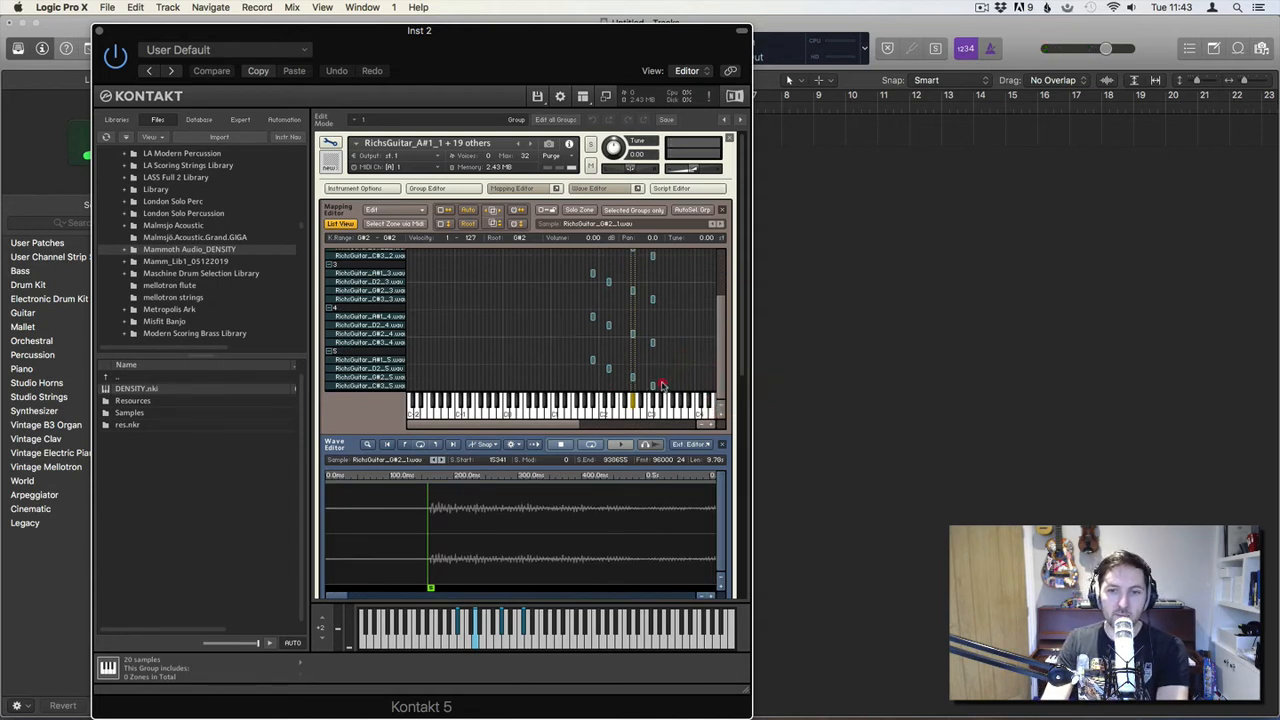
left_click(651, 387)
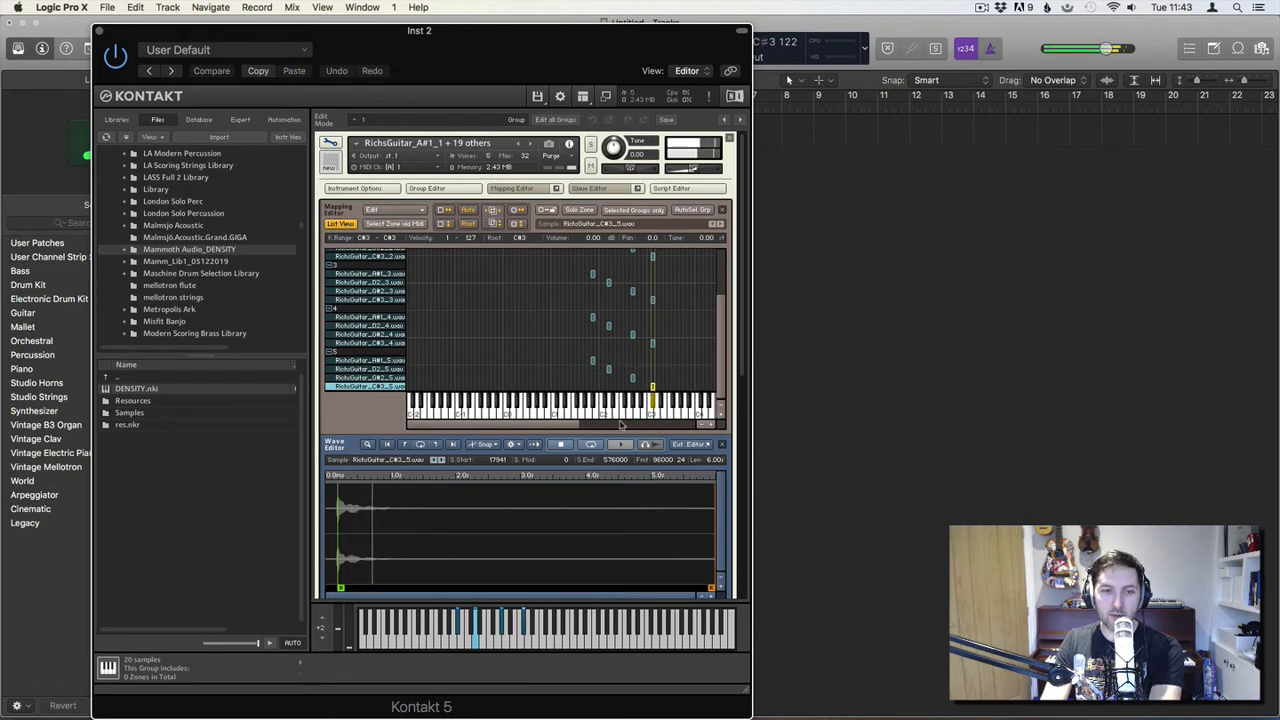
left_click(712, 597)
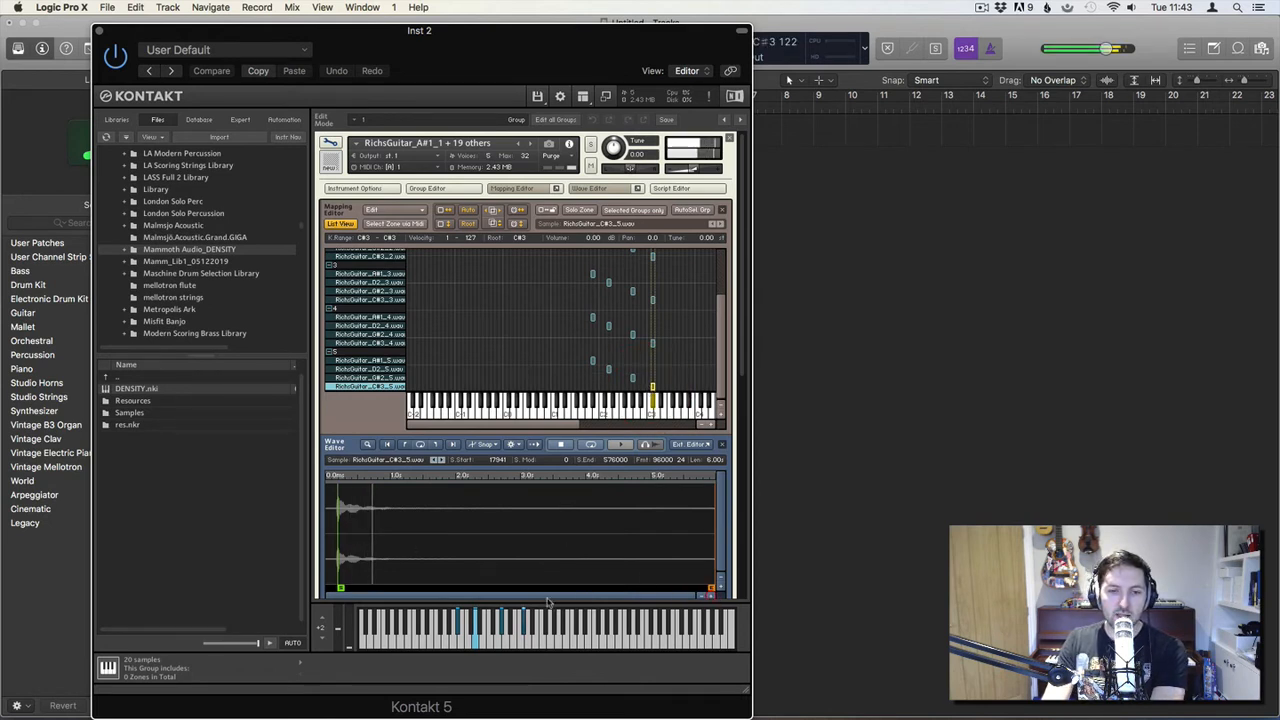
left_click_drag(522, 589, 519, 589)
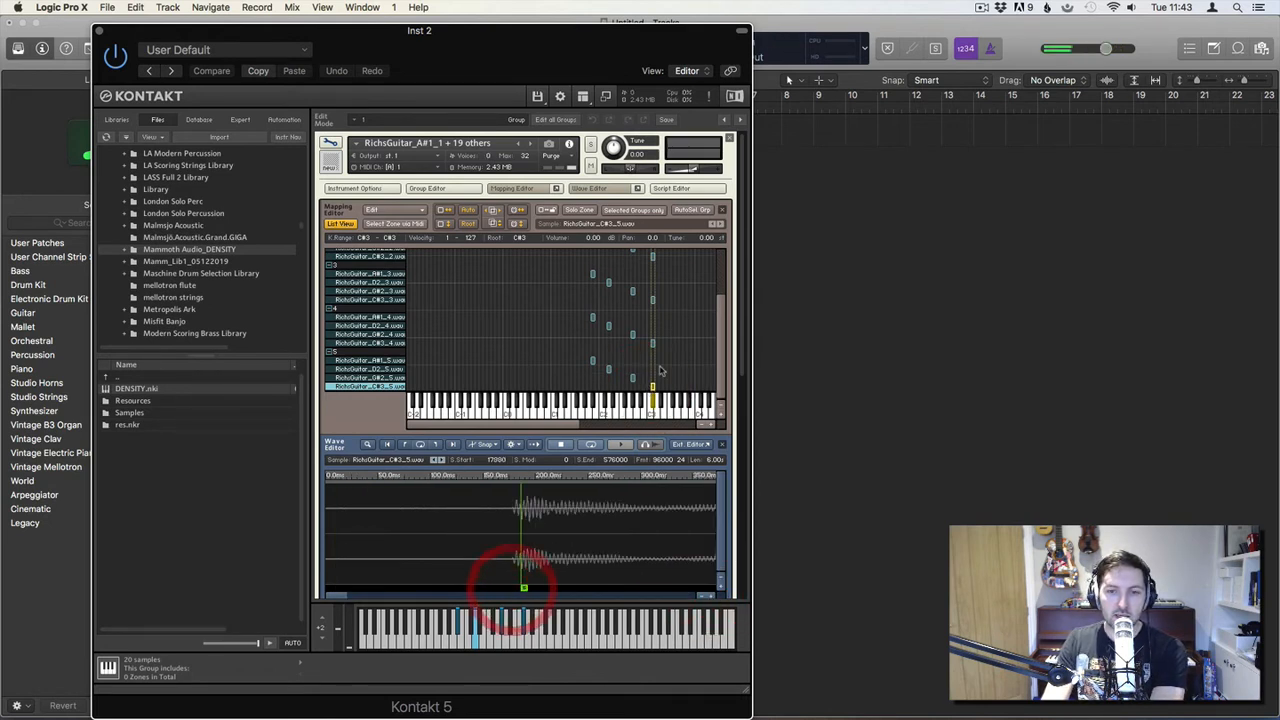
Step: Adjust the sample start of the RichsGuitar_C#3_4 zone to just before the waveform's attack
left_click(651, 340)
left_click(710, 597)
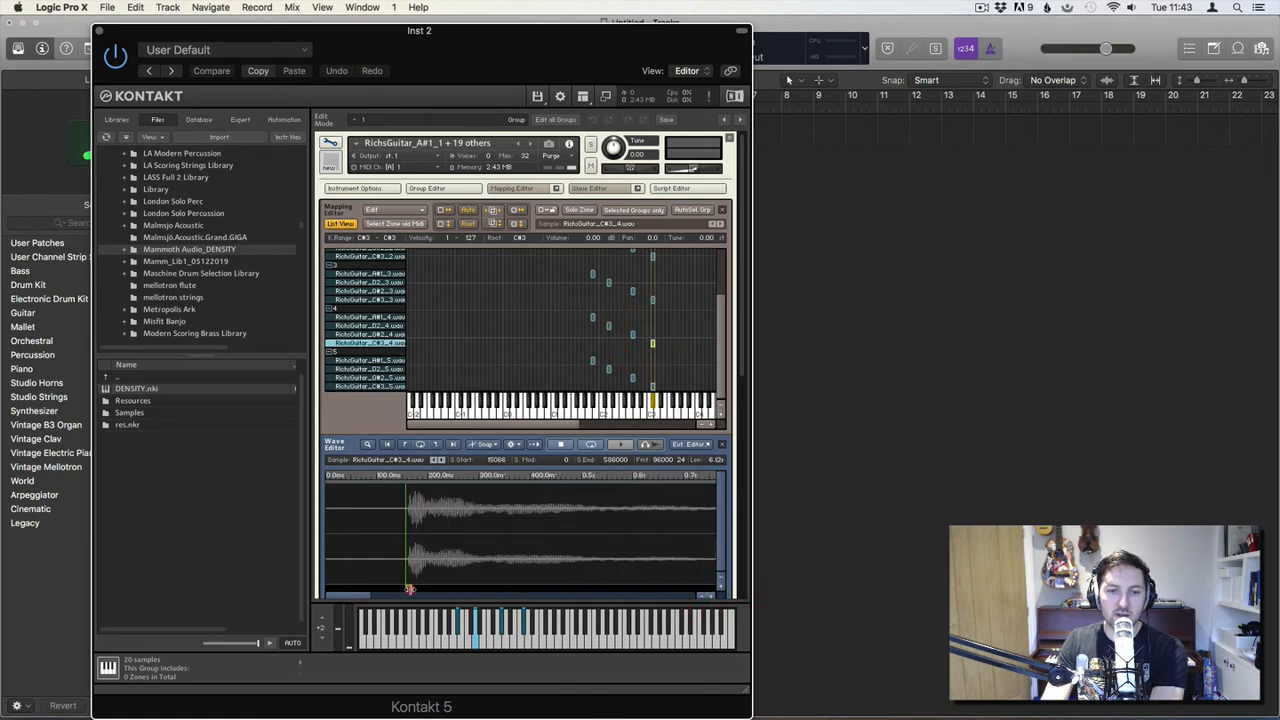
left_click(409, 588)
Step: Position the sample start of the RichsGuitar_C#3_3 zone just before the waveform's attack
left_click(653, 300)
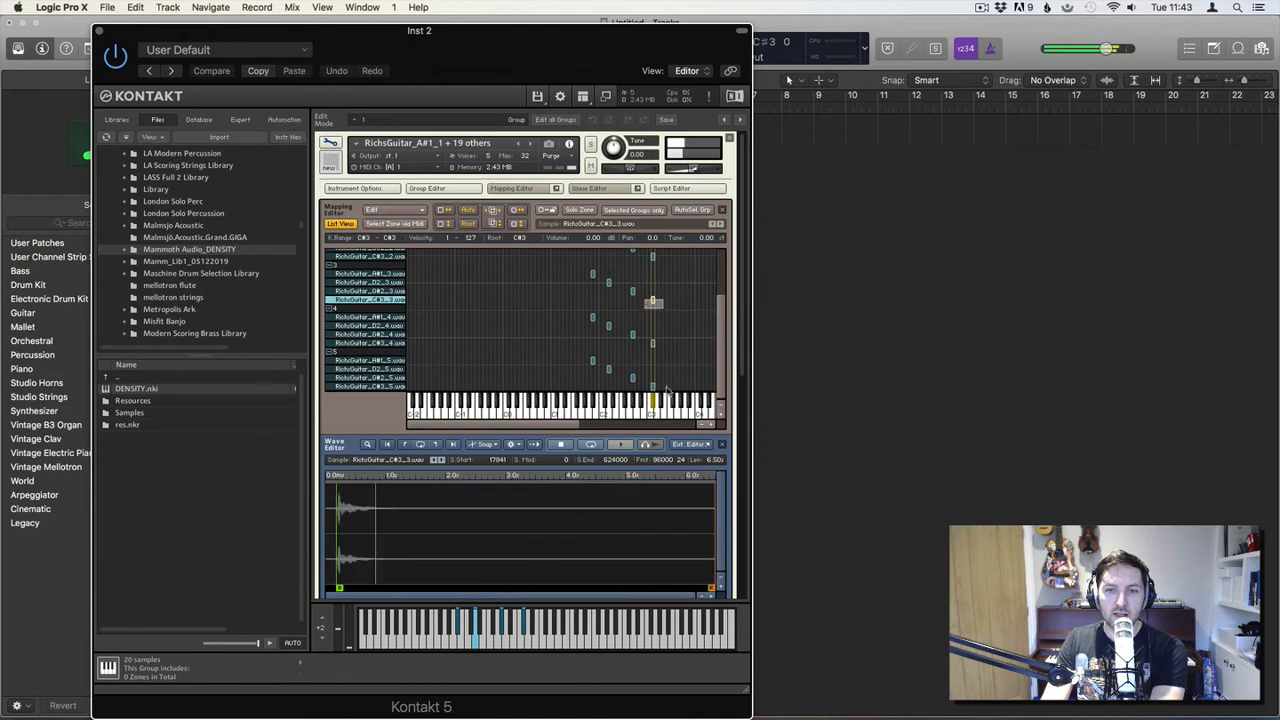
left_click(711, 596)
left_click(711, 596)
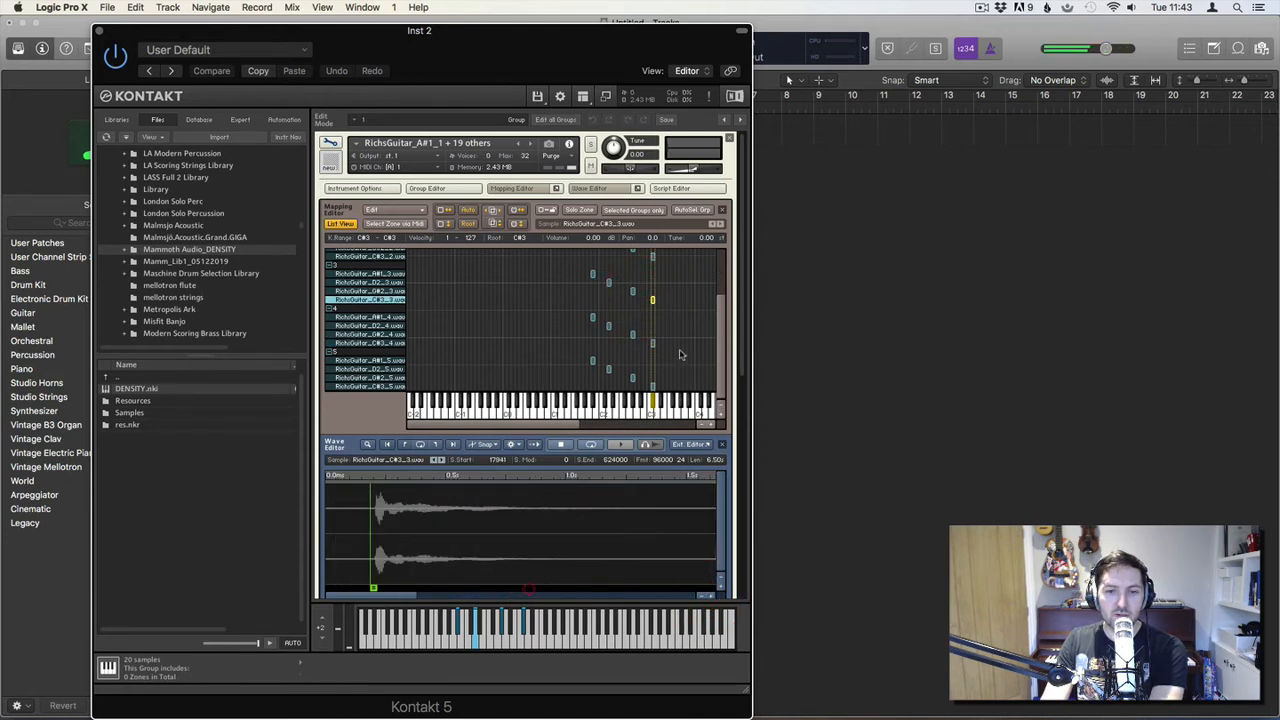
Step: Adjust the sample starts of the RichsGuitar_C#3_2 and RichsGuitar_C#3_1 zones to just before each waveform's attack
left_click(653, 257)
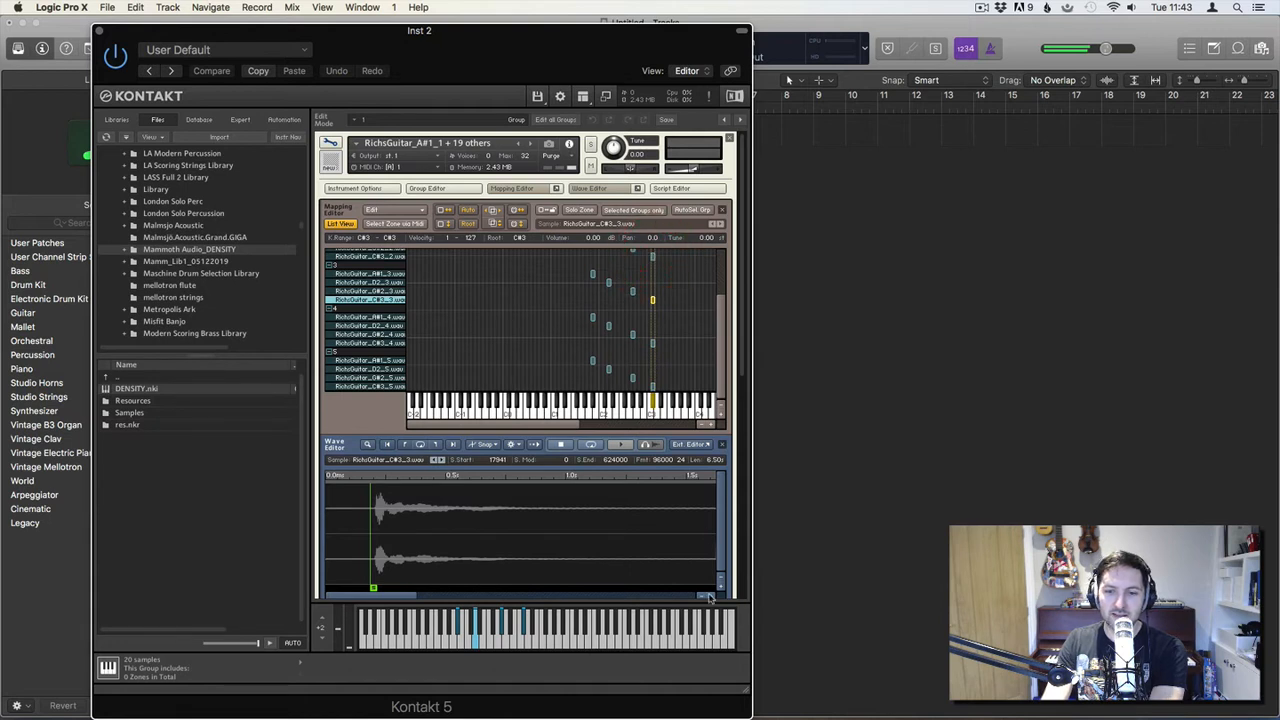
left_click(711, 597)
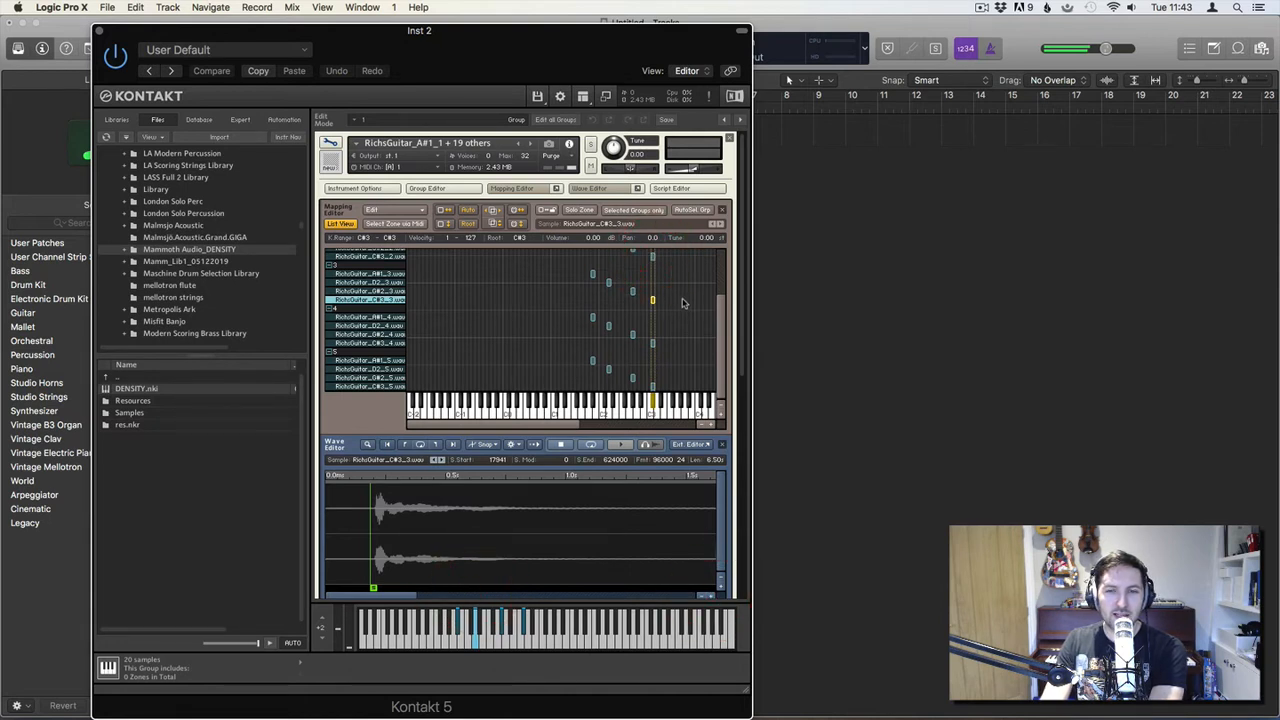
left_click(652, 260)
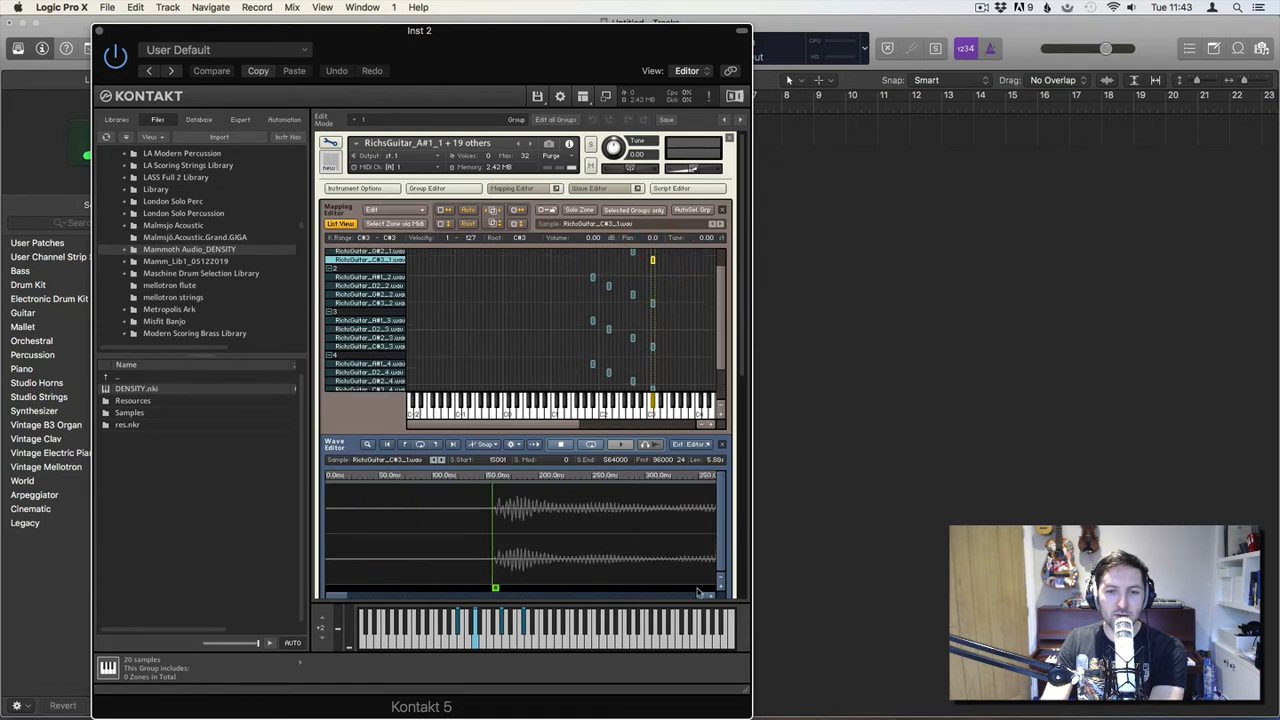
Step: Switch the zone mapping out of list view and insert the Tuner plug-in on the Inst 2 channel
scroll(680, 335, "down", 3)
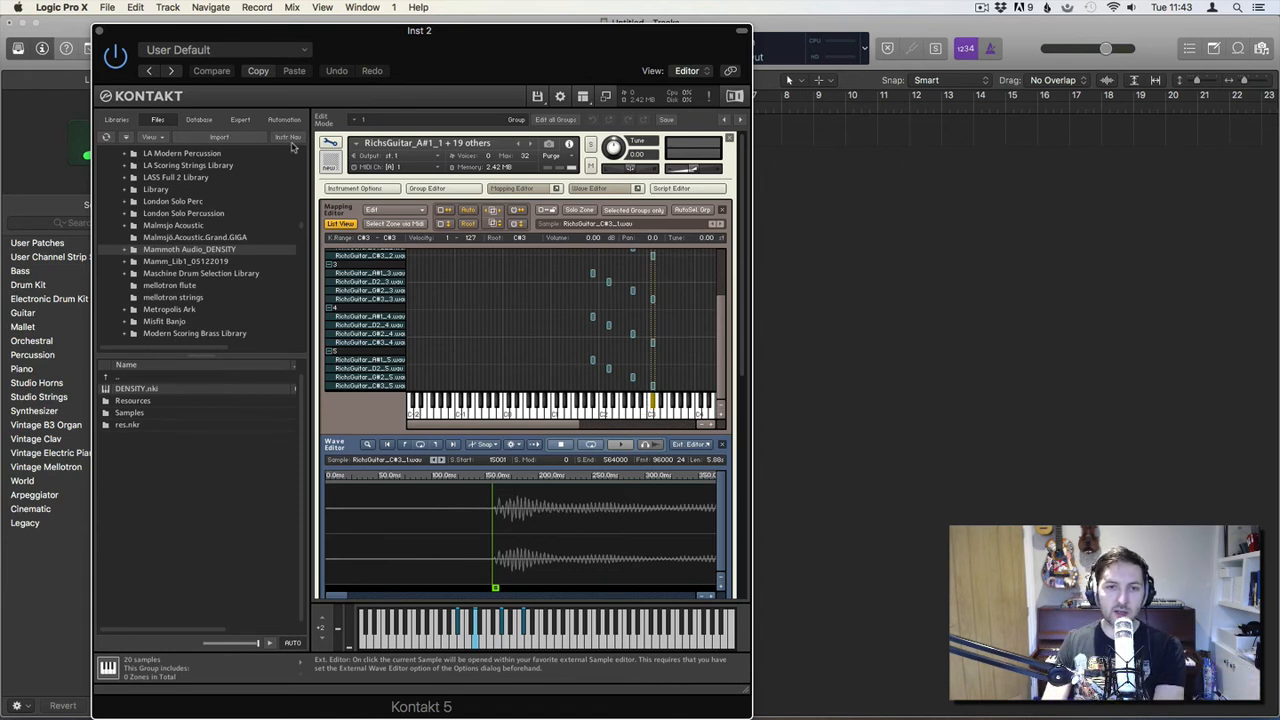
left_click(344, 224)
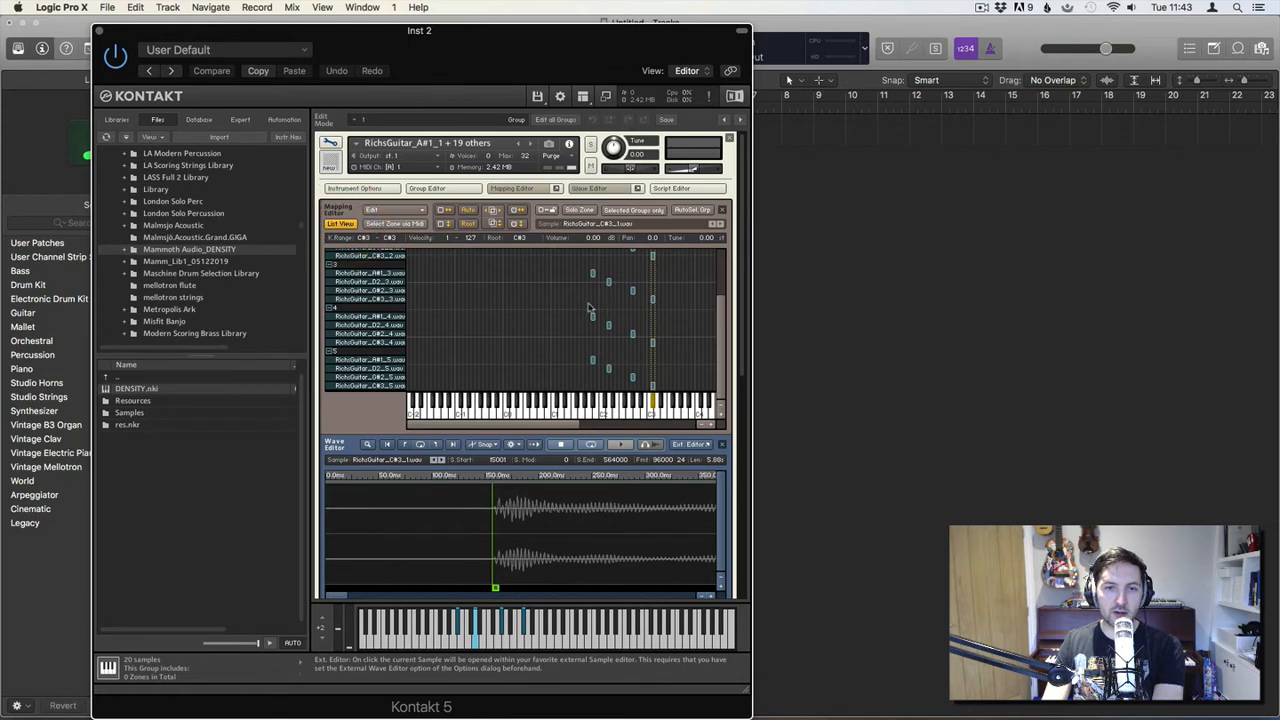
left_click_drag(700, 31, 650, 28)
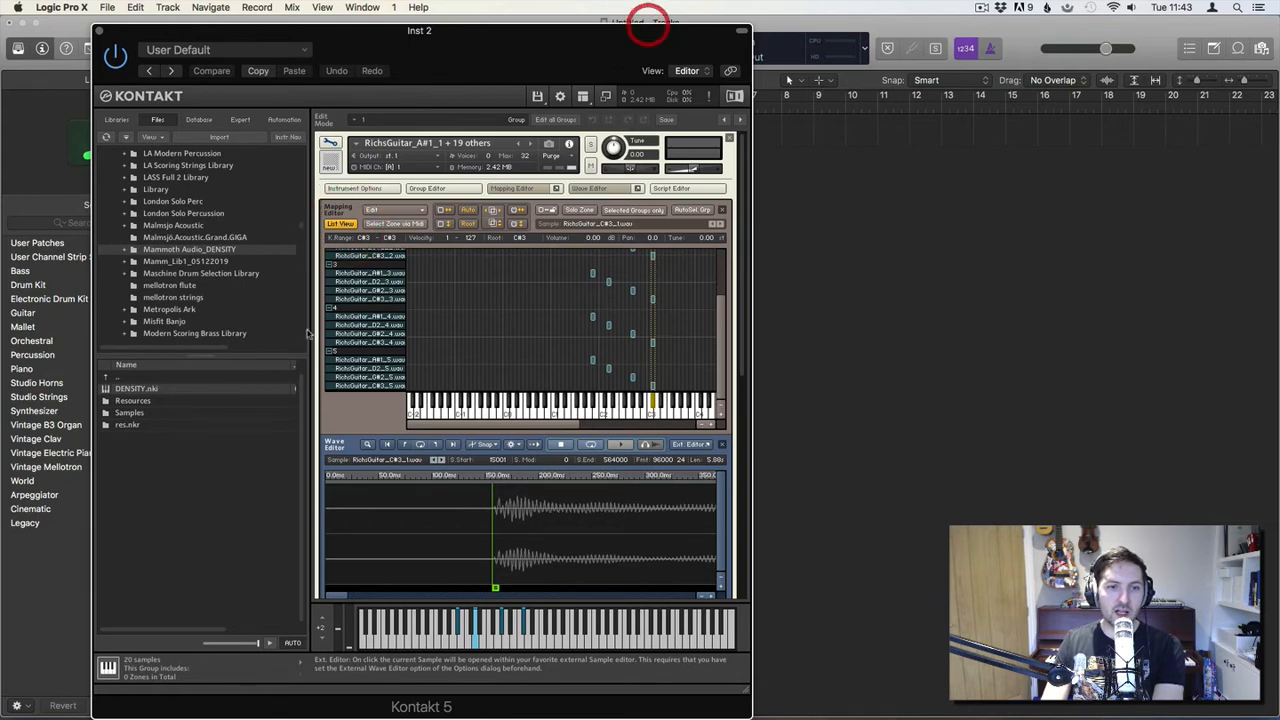
left_click(249, 449)
left_click(351, 471)
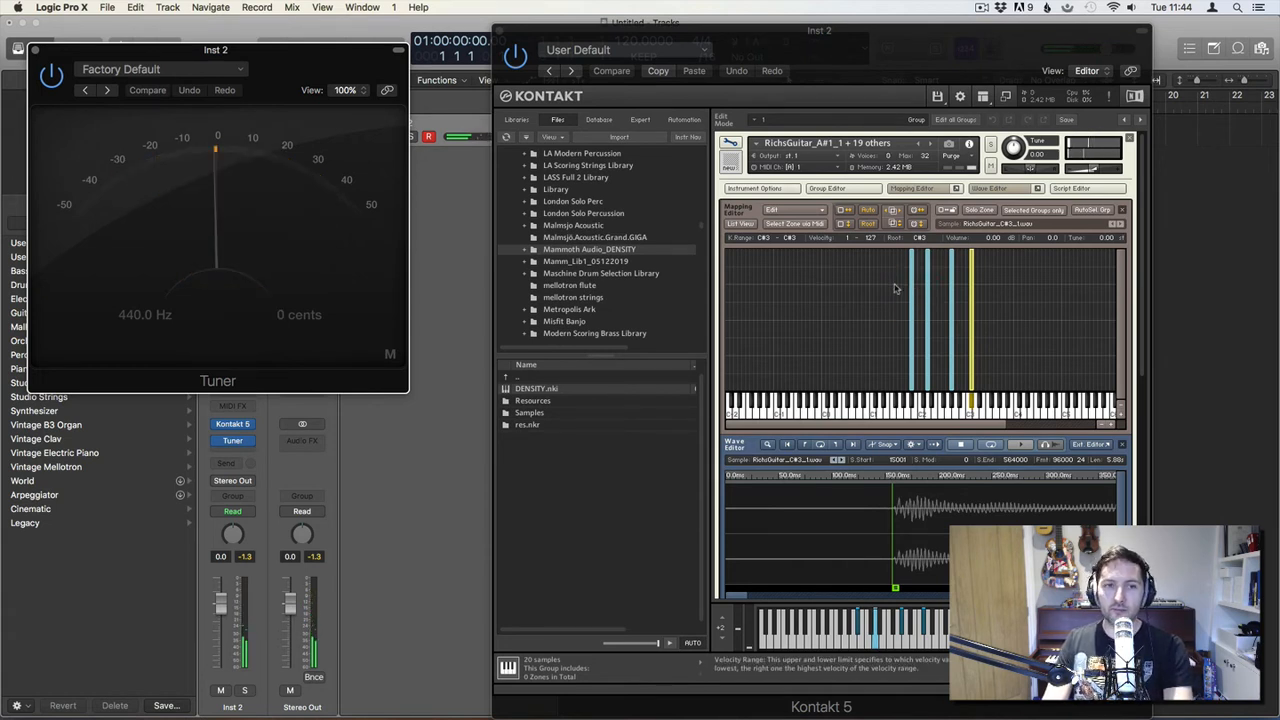
Step: Against the tuner, set the RichsGuitar_A#1_5 zone's tuning to 0.20 semitones and the RichsGuitar_D2_5 zone's to -0.41
left_click(929, 26)
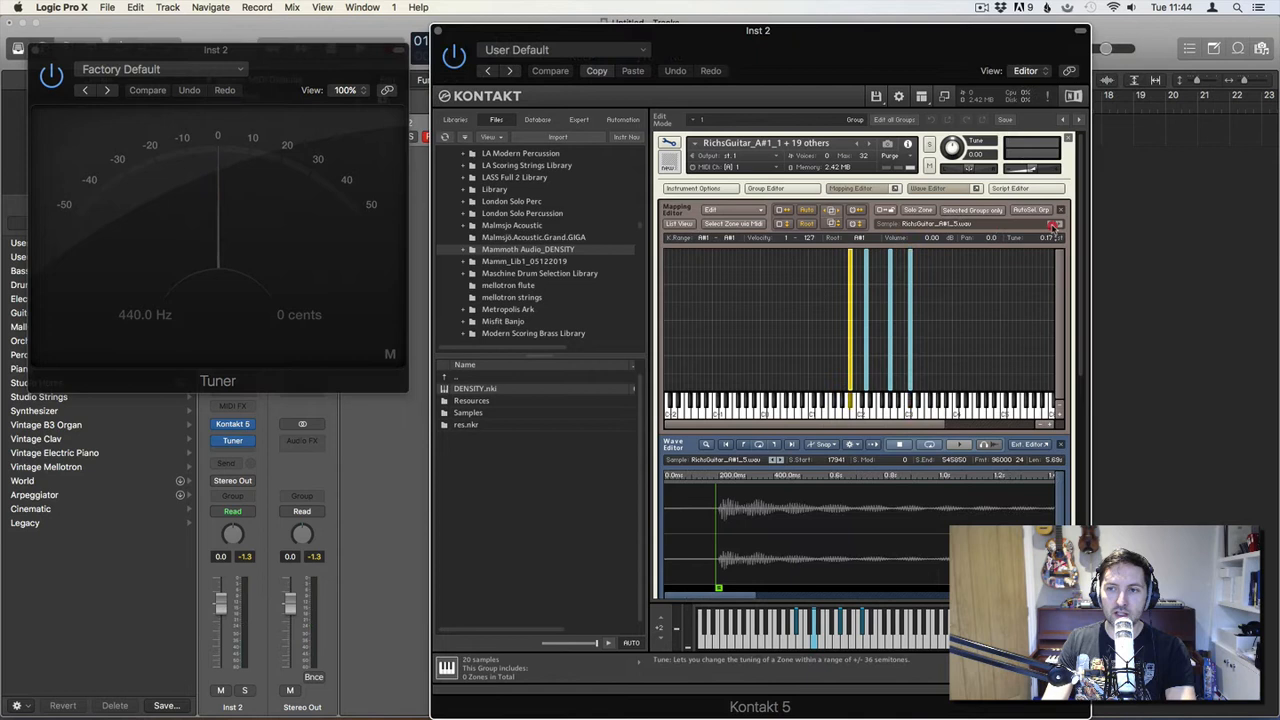
left_click(1050, 232)
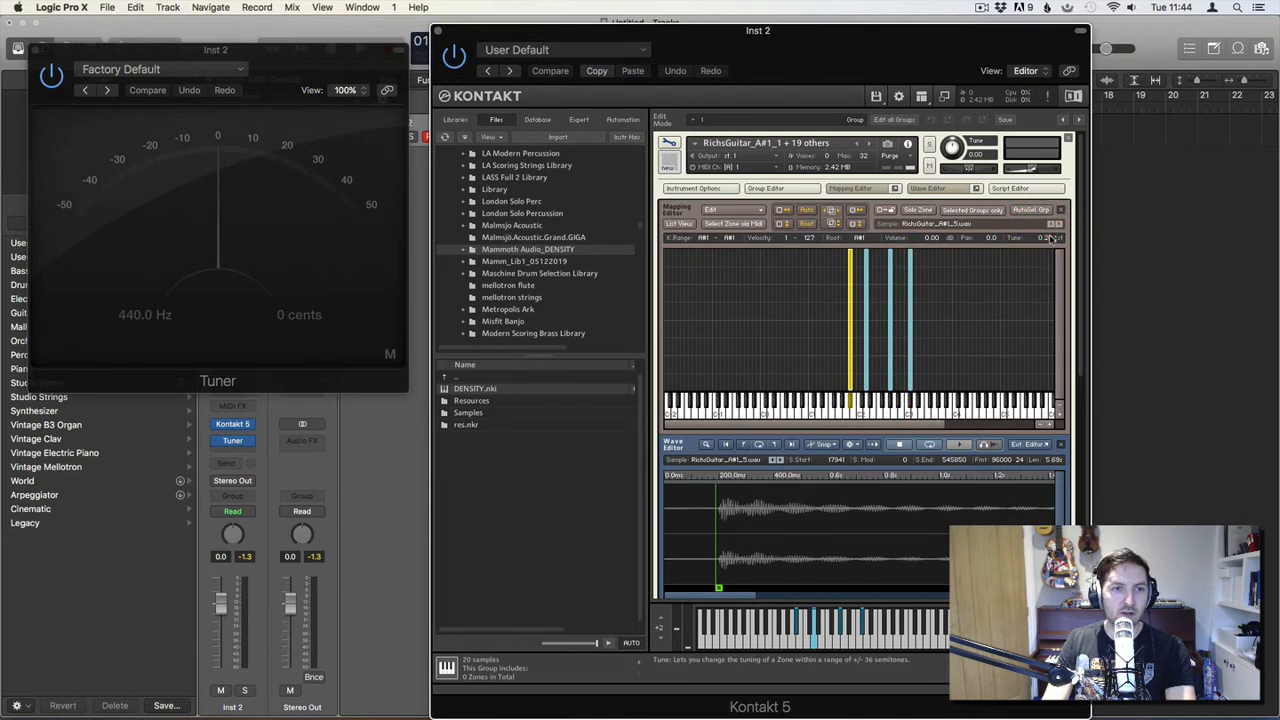
left_click(869, 302)
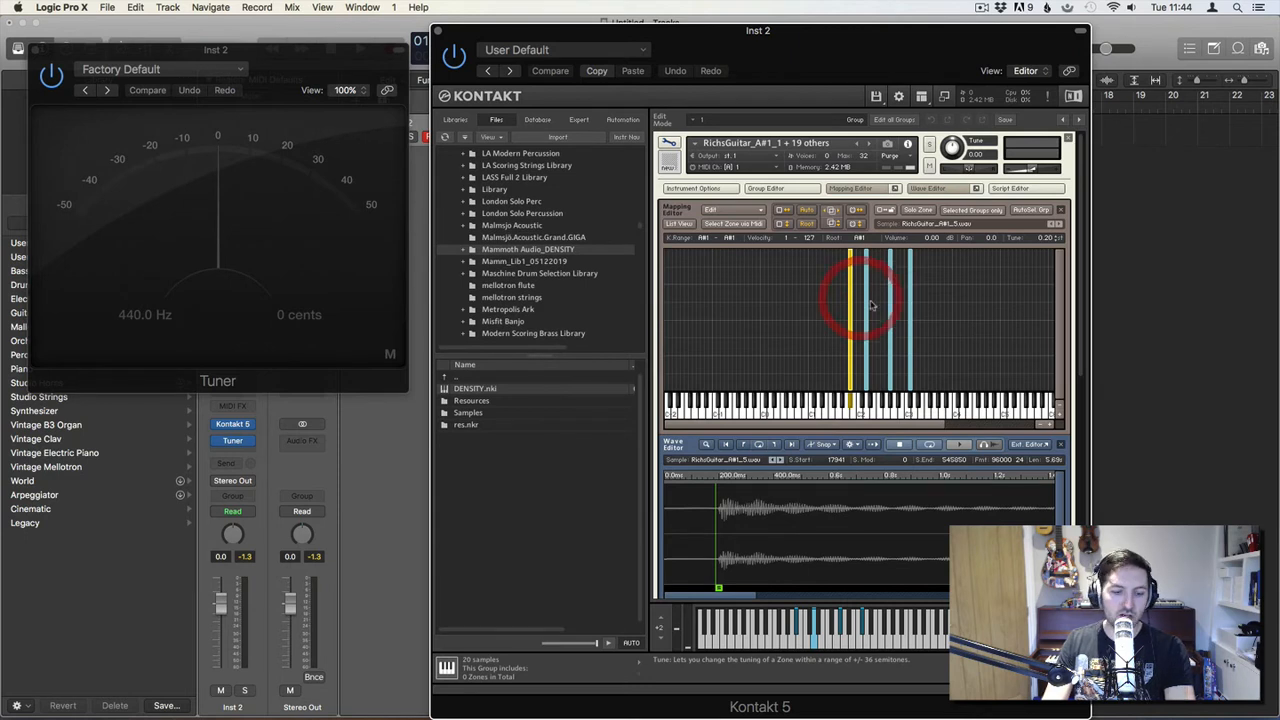
left_click(1051, 250)
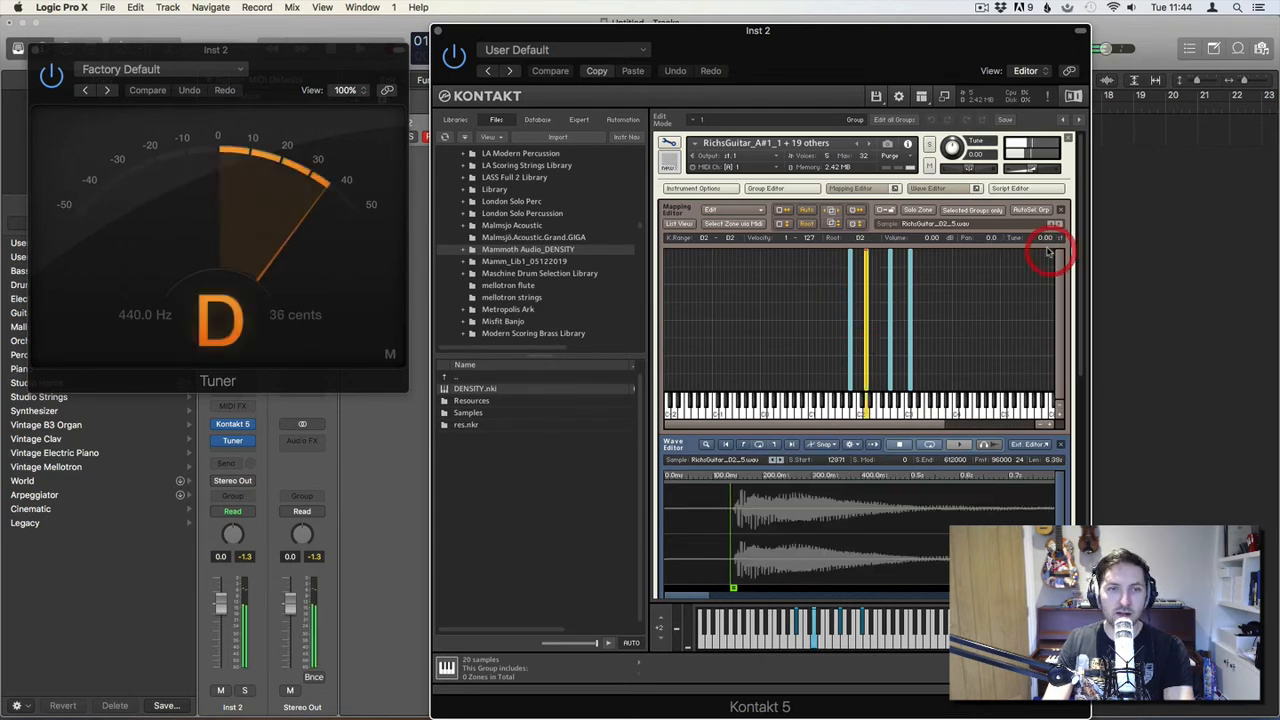
left_click_drag(1047, 247, 1050, 246)
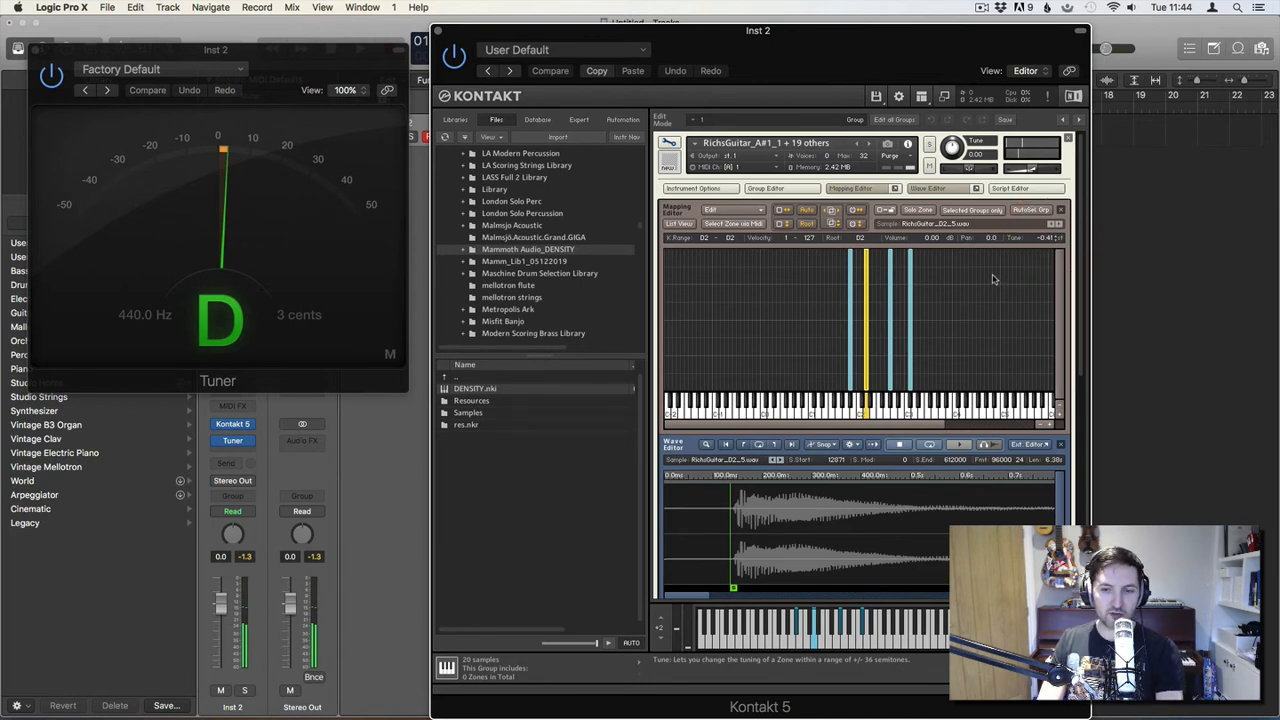
Step: Lower the tuning of the RichsGuitar_G#2_5 zone and fine-tune it to G# against the tuner
left_click(890, 298)
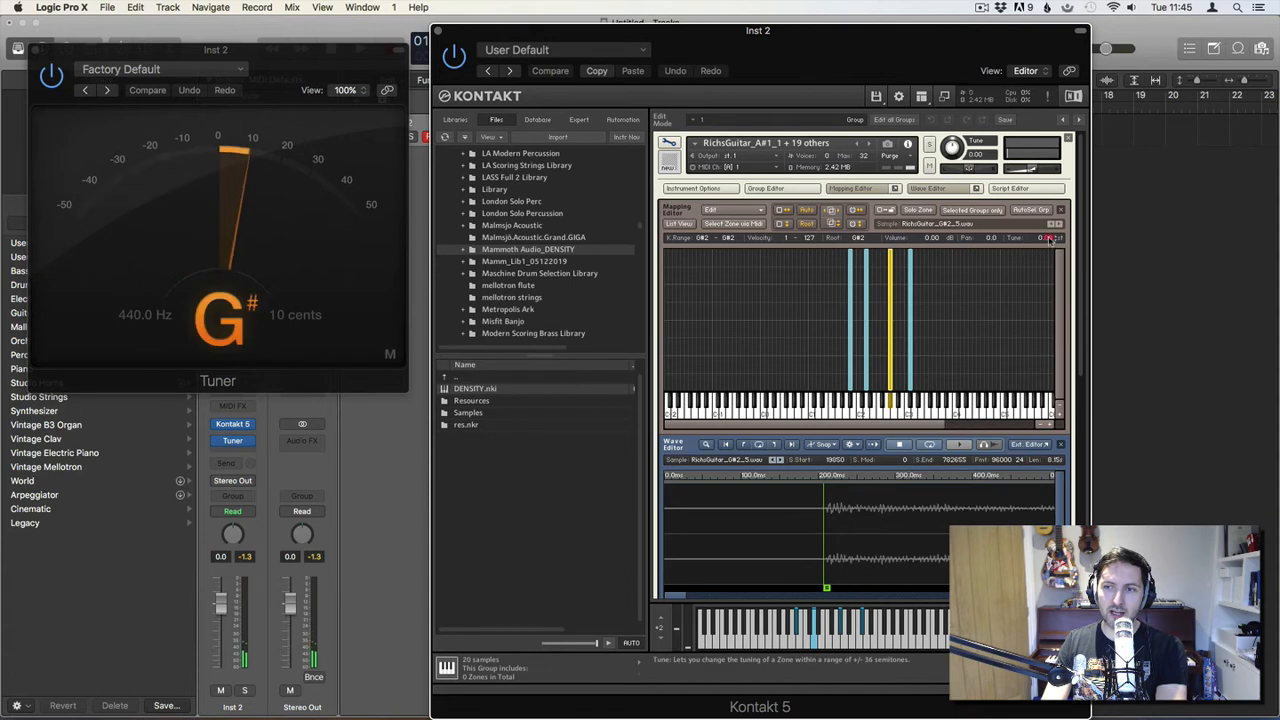
left_click_drag(1047, 239, 1051, 264)
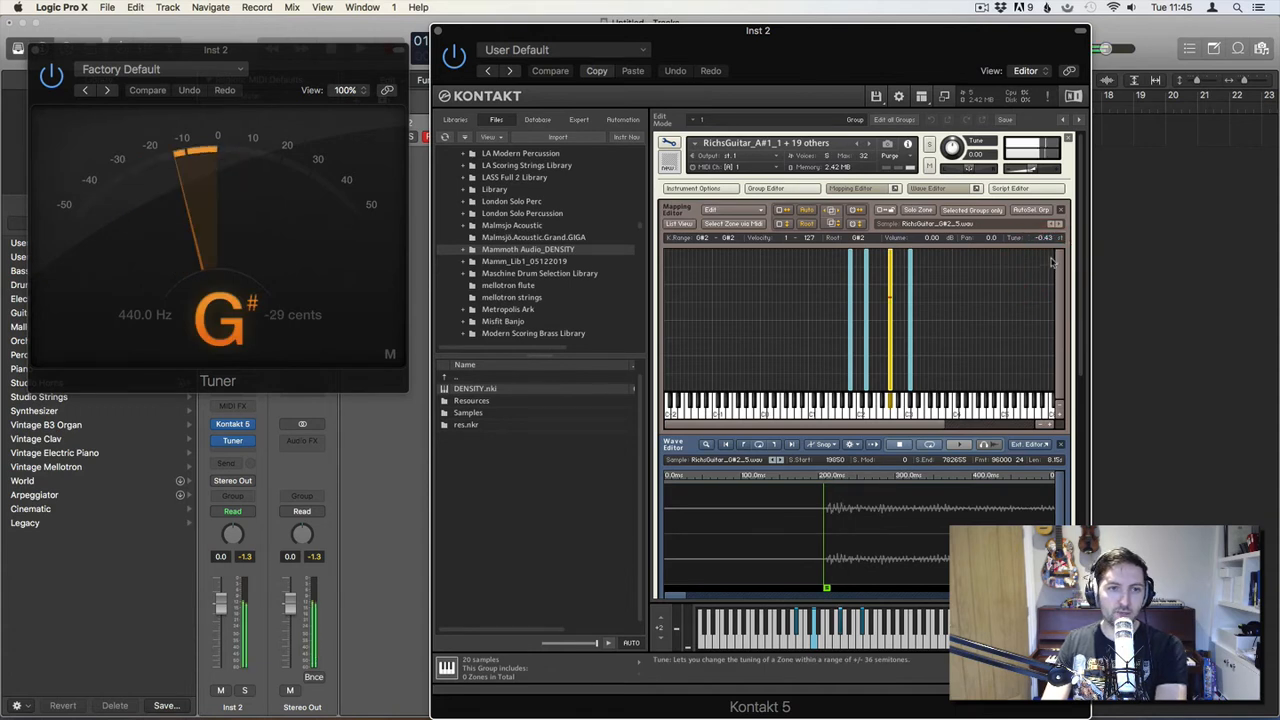
left_click(1046, 236)
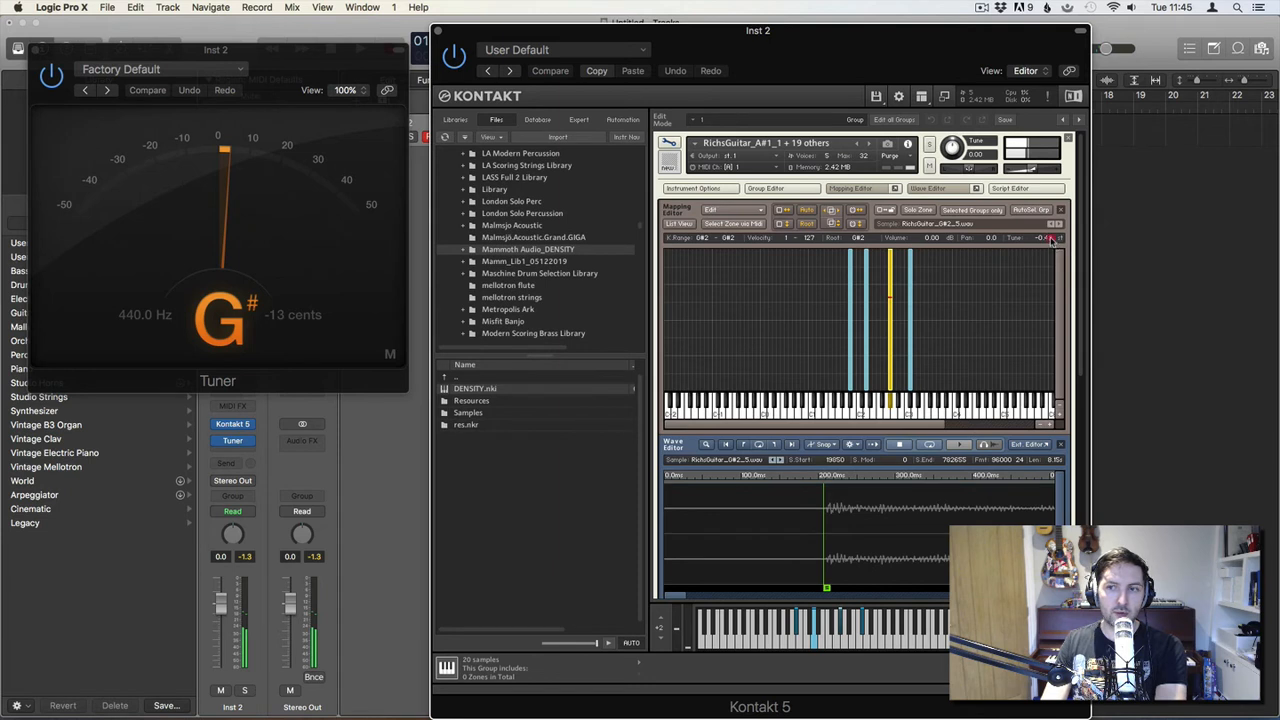
left_click(1050, 242)
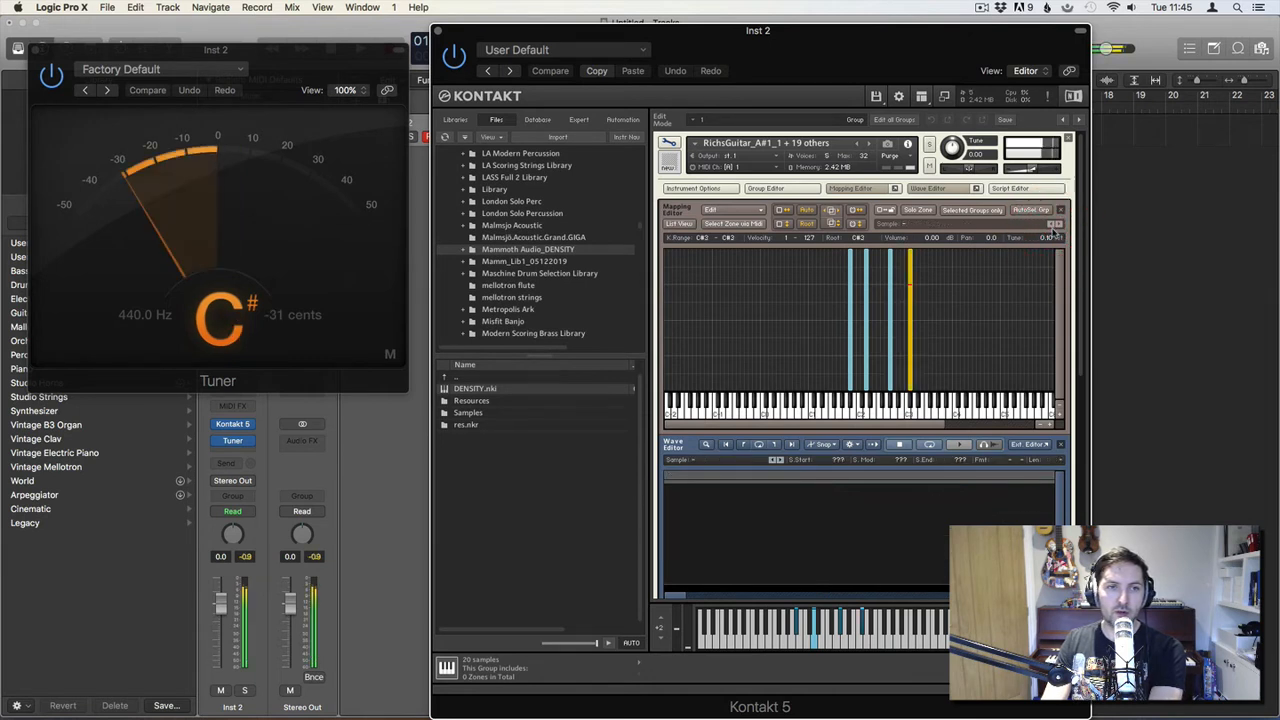
Step: Raise the tuning of the selected C#3 zones to 0.45 semitones and close the tuner window
mouse_move(1053, 231)
left_mouse_down()
mouse_move(1046, 215)
mouse_move(1056, 246)
left_mouse_up()
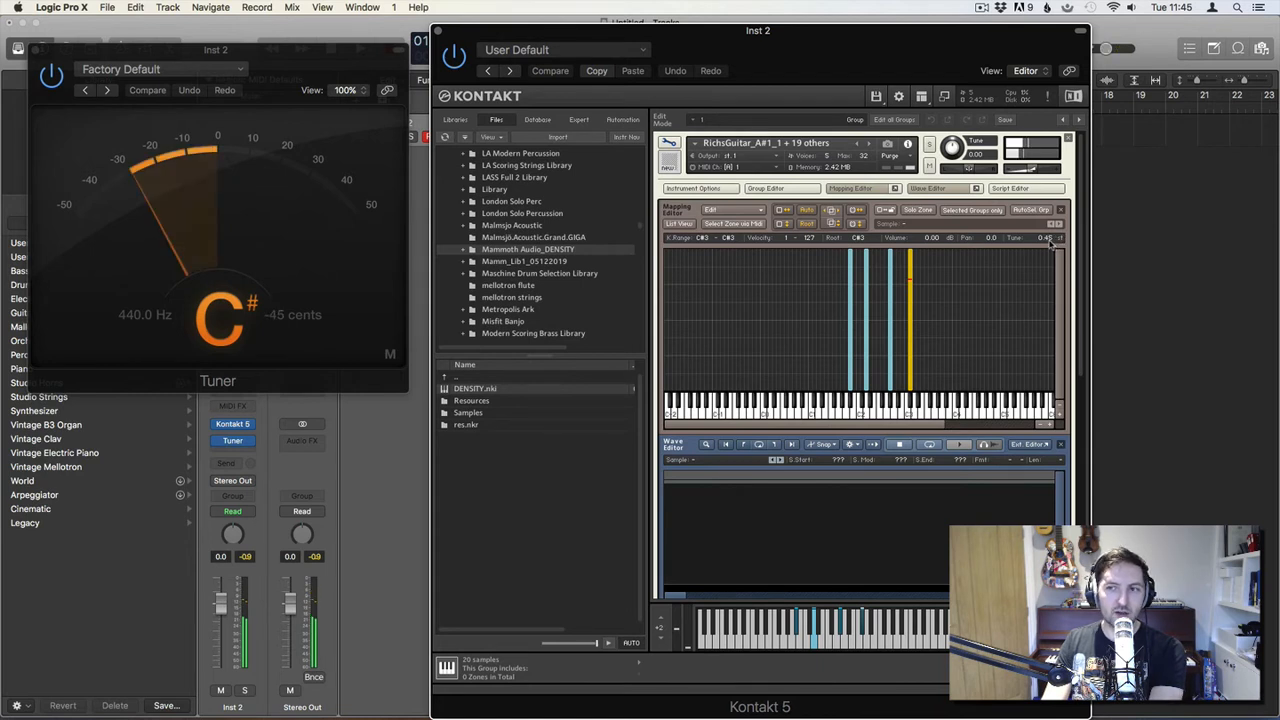
left_click(37, 50)
left_click(664, 36)
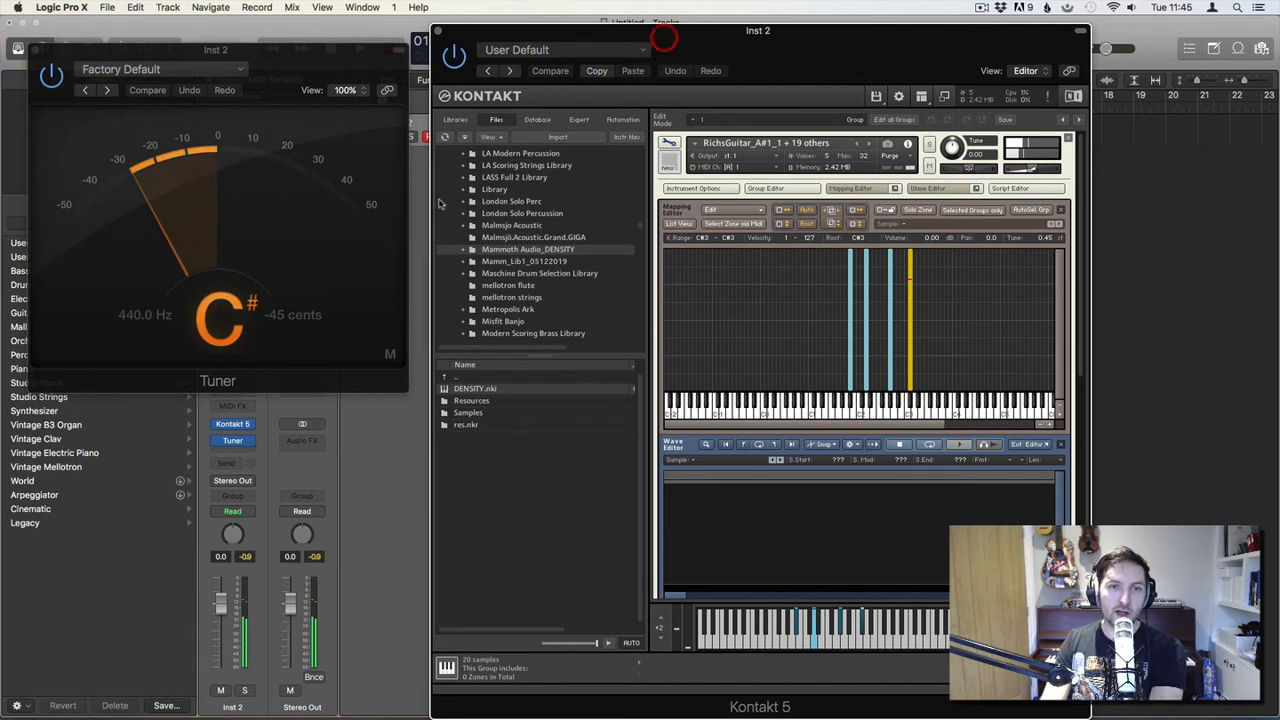
Step: Switch between the Inst 1 and Inst 2 tracks to compare the guitar's tuning with the reference by ear
left_click(434, 172)
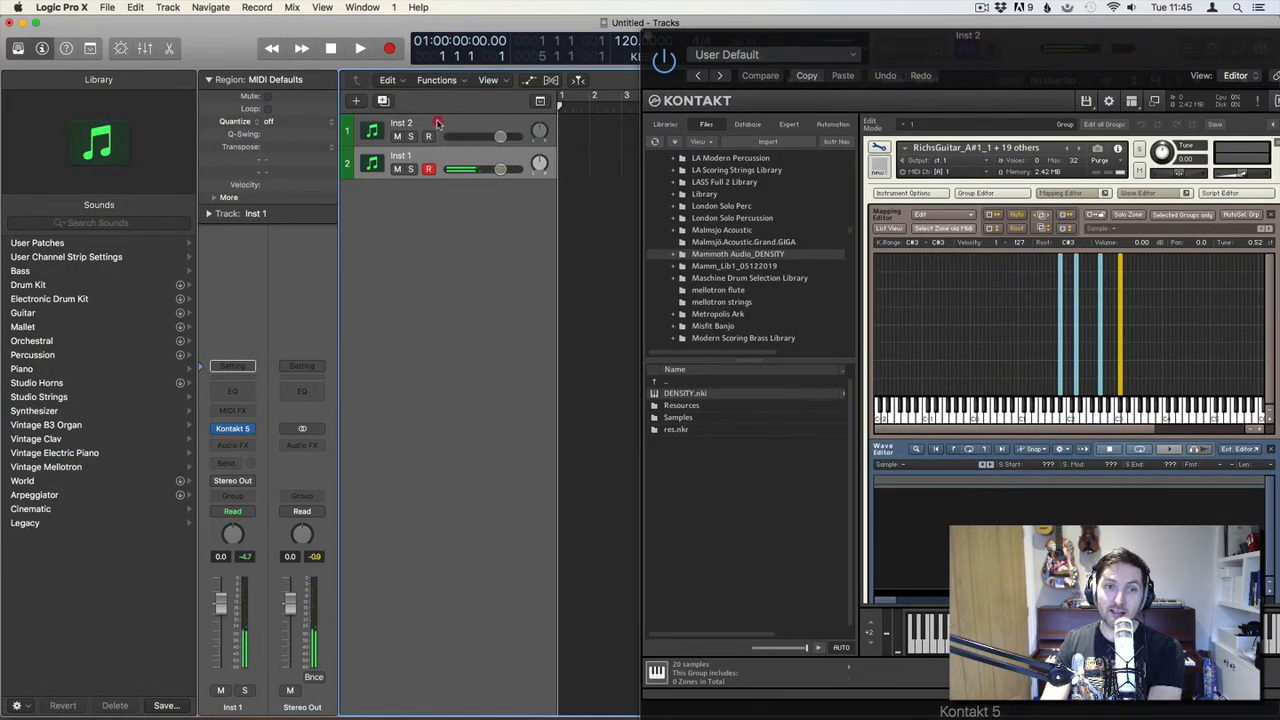
left_click(437, 124)
left_click(435, 157)
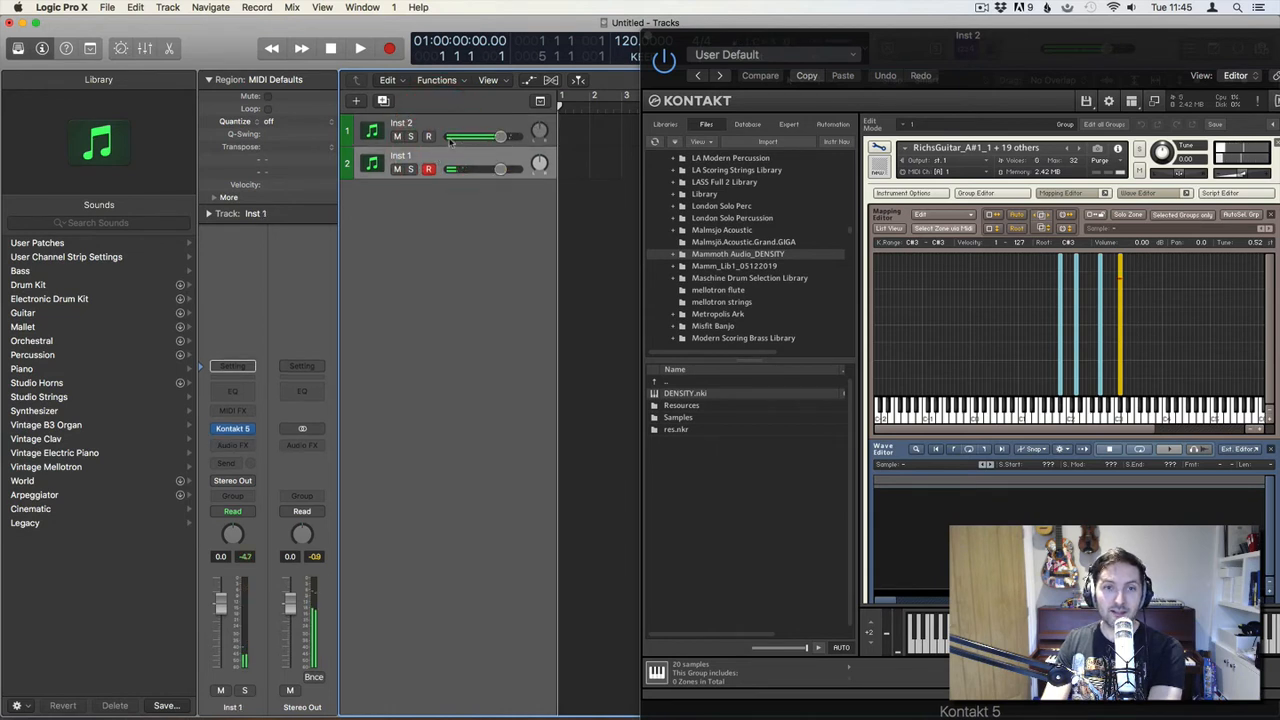
left_click(595, 131)
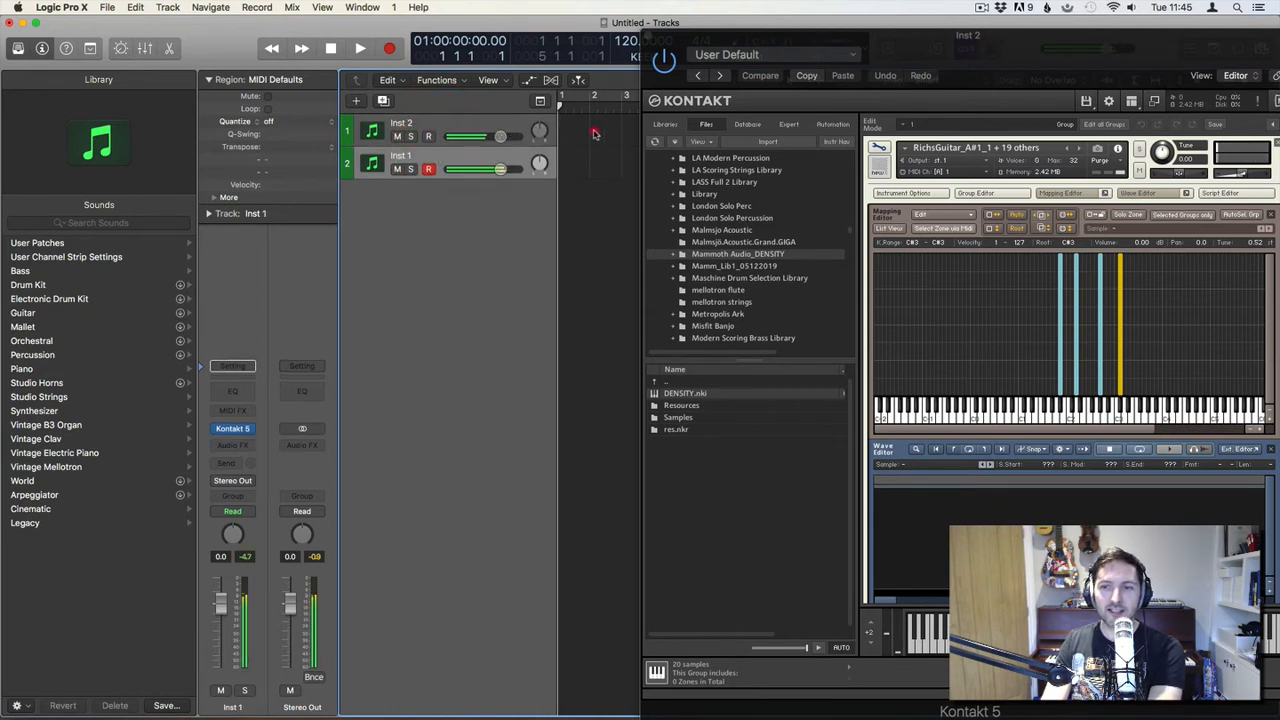
left_click(617, 117)
Step: Set the tuning of the RichsGuitar_C#3_5 zone to 0.46 semitones and compare it with the Inst 1 track
left_click(1041, 304)
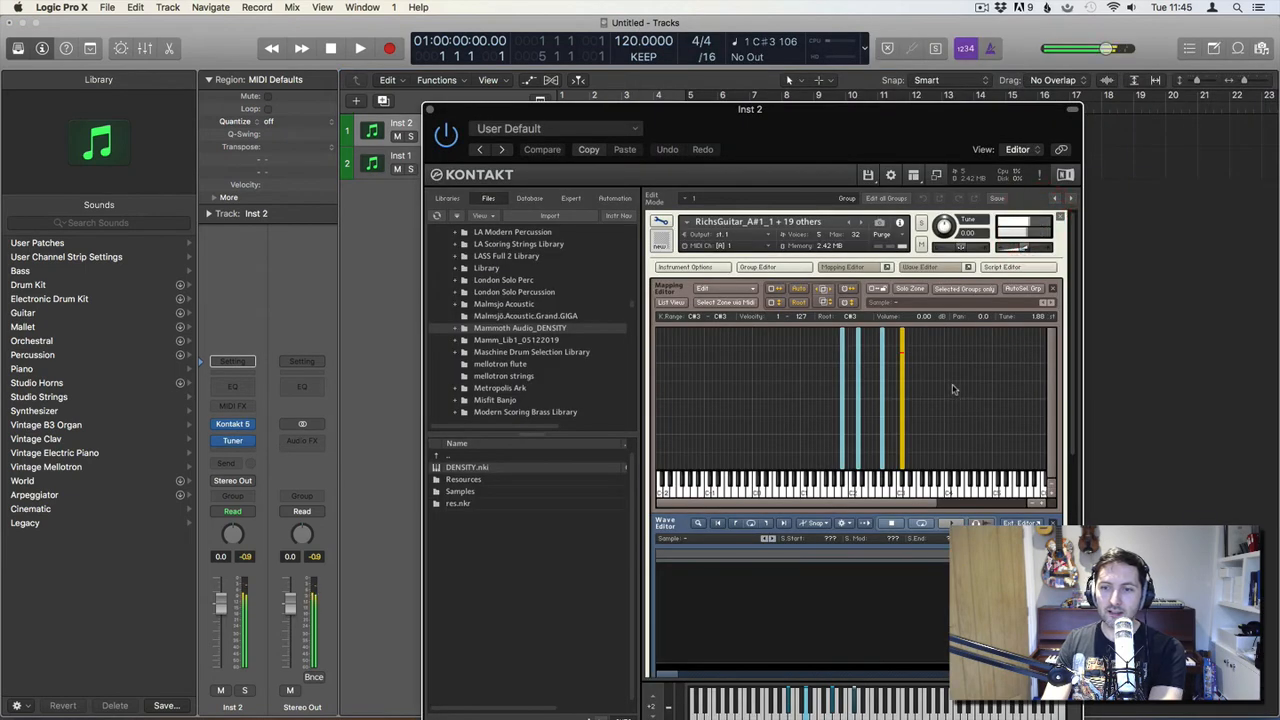
left_click(911, 381)
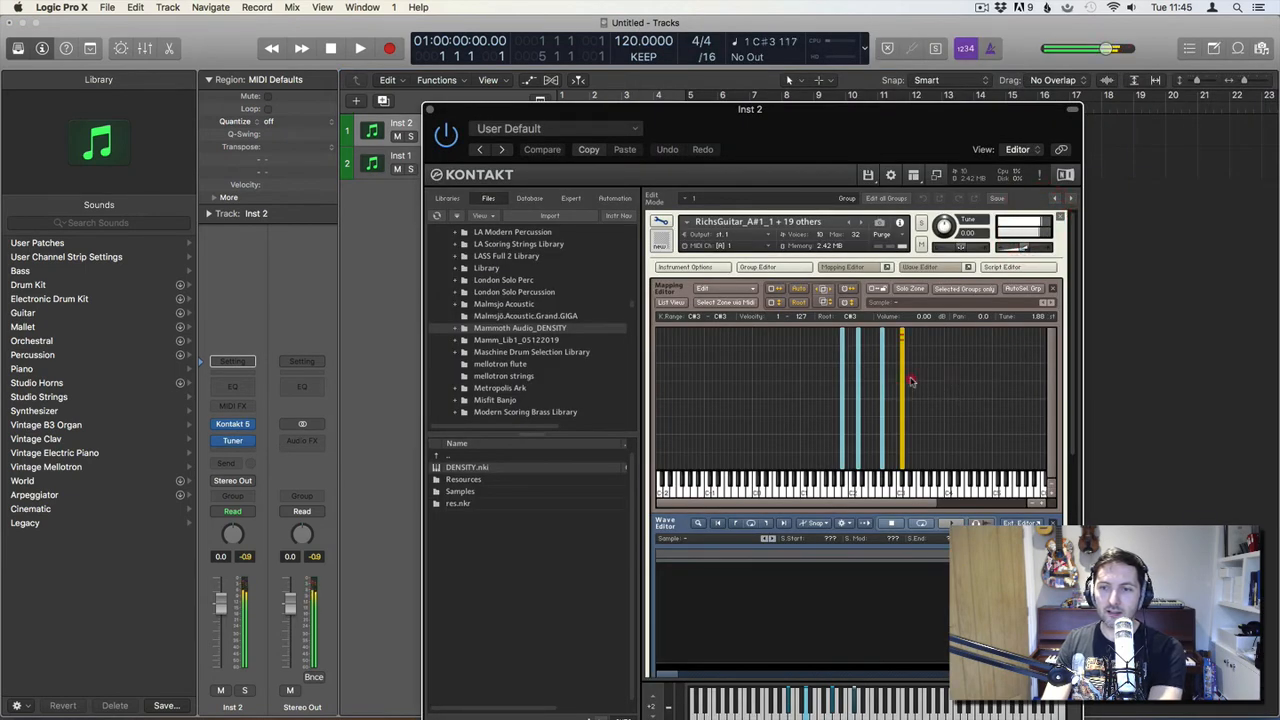
left_click(1043, 286)
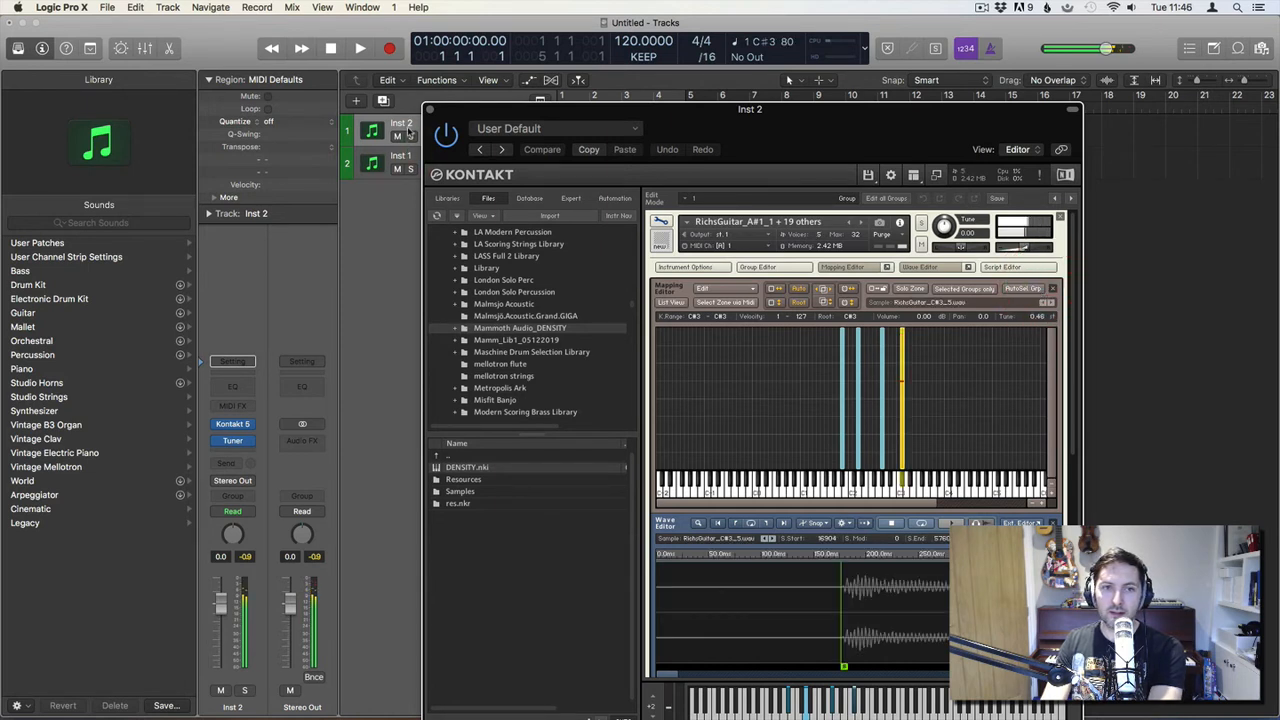
left_click(1043, 320)
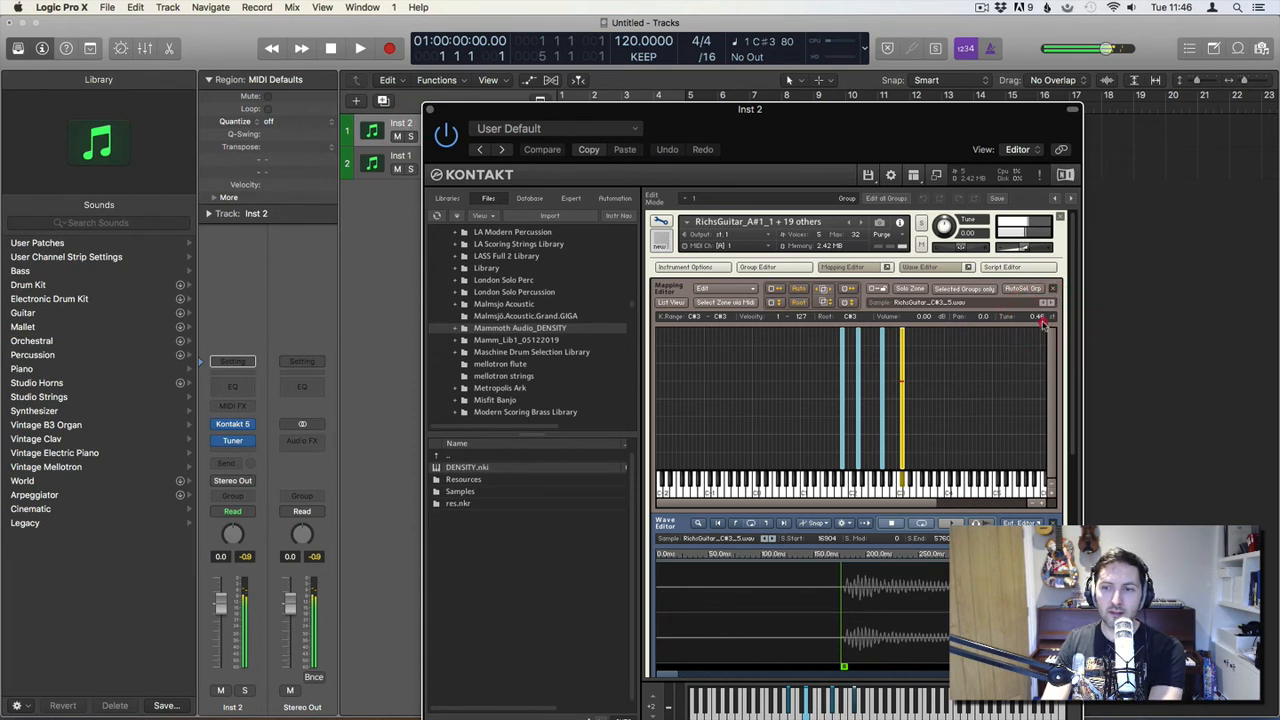
left_click(402, 151)
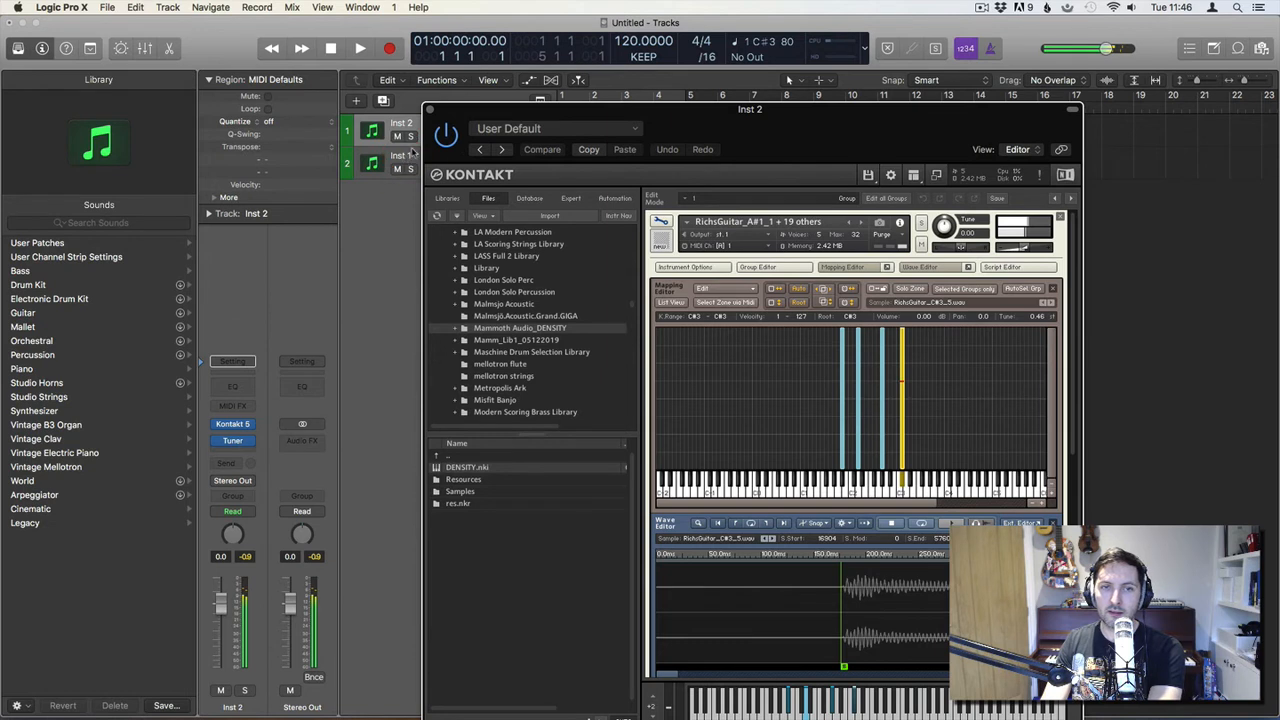
Step: Alternate between the Inst 2 and Inst 1 tracks to compare the C#3 note by ear
left_click(400, 124)
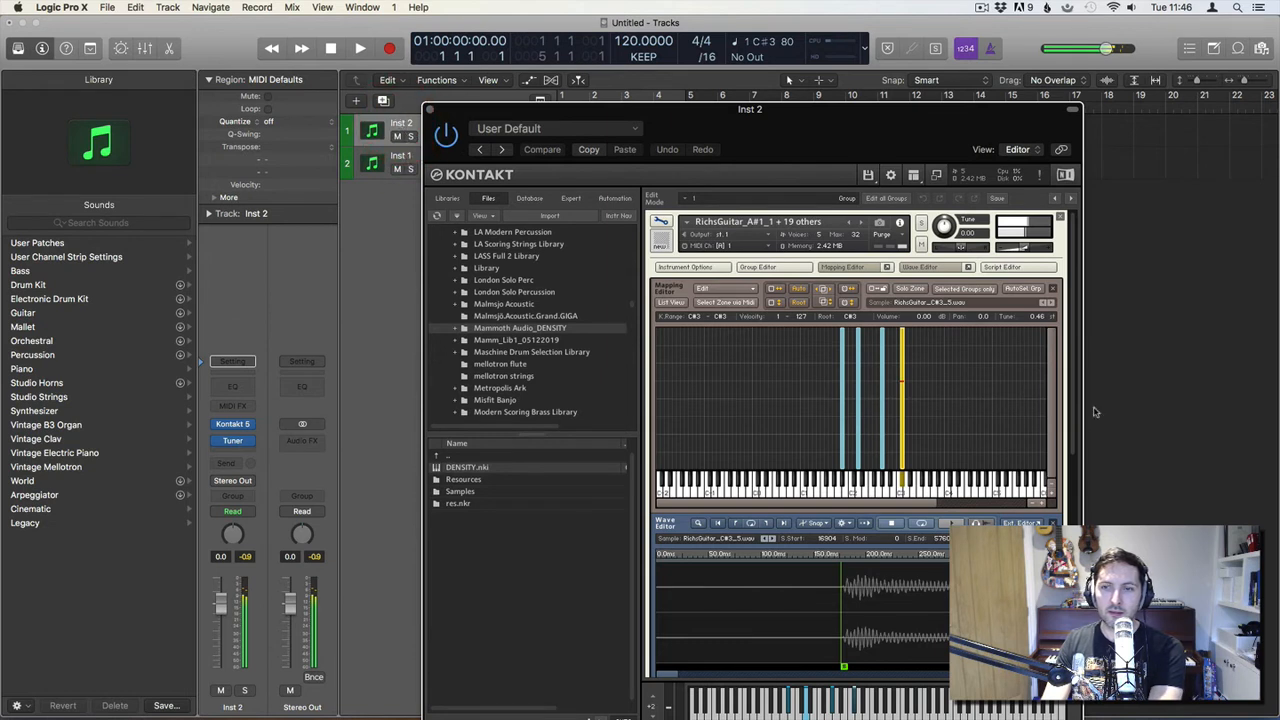
left_click(1042, 302)
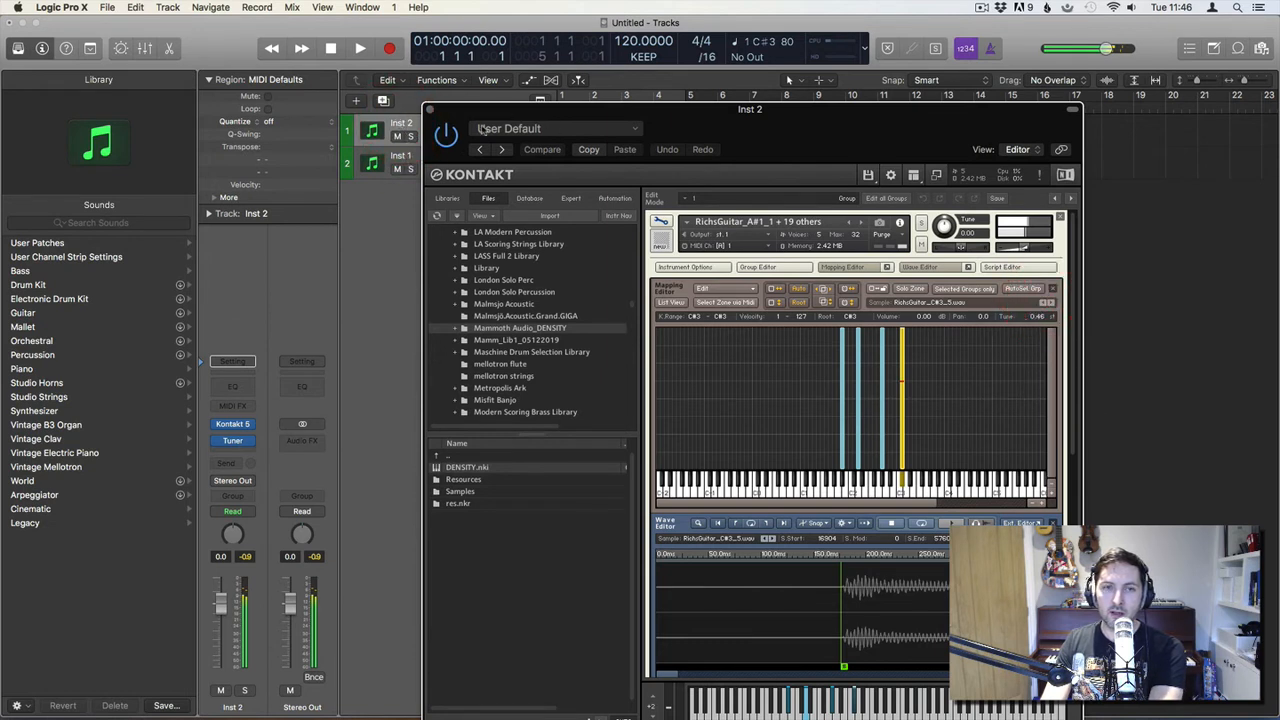
left_click(393, 156)
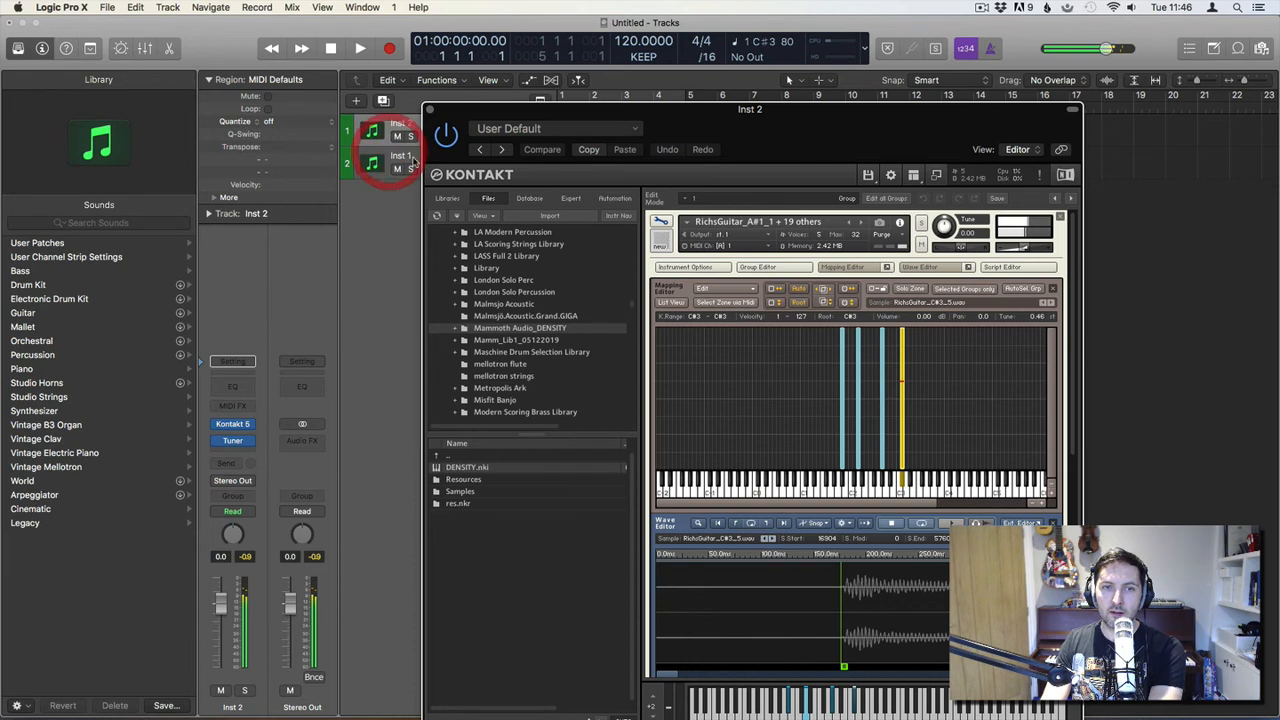
left_click(954, 367)
left_click(388, 128)
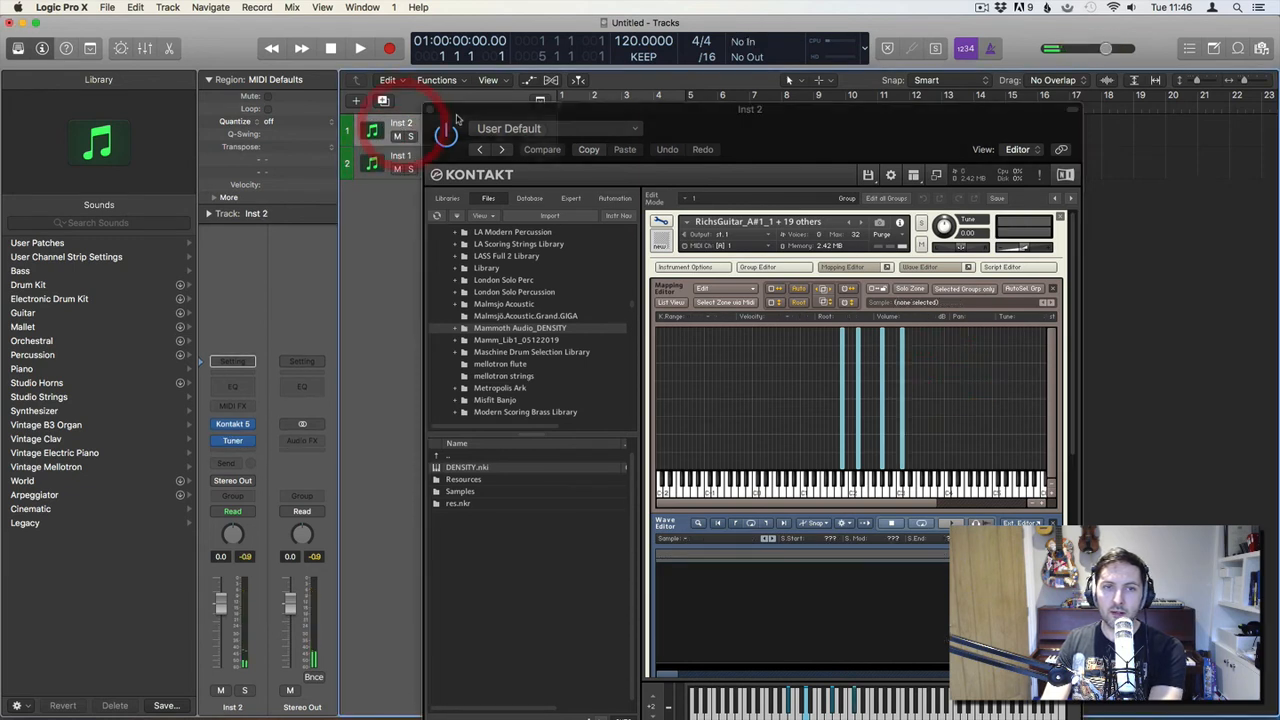
Step: Record-enable both the Inst 2 and Inst 1 tracks so they sound together, and set the RichsGuitar_C#3_5 zone's tuning to 0.28 semitones
left_click(397, 136)
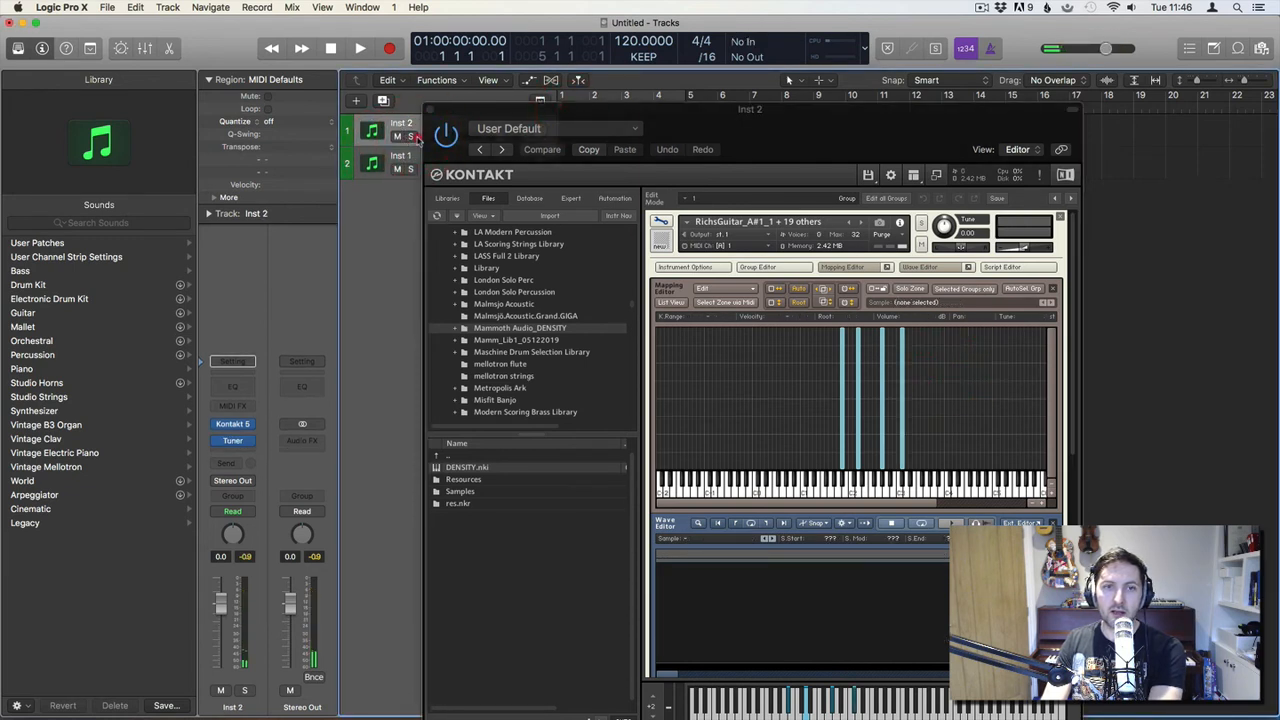
left_click(436, 173)
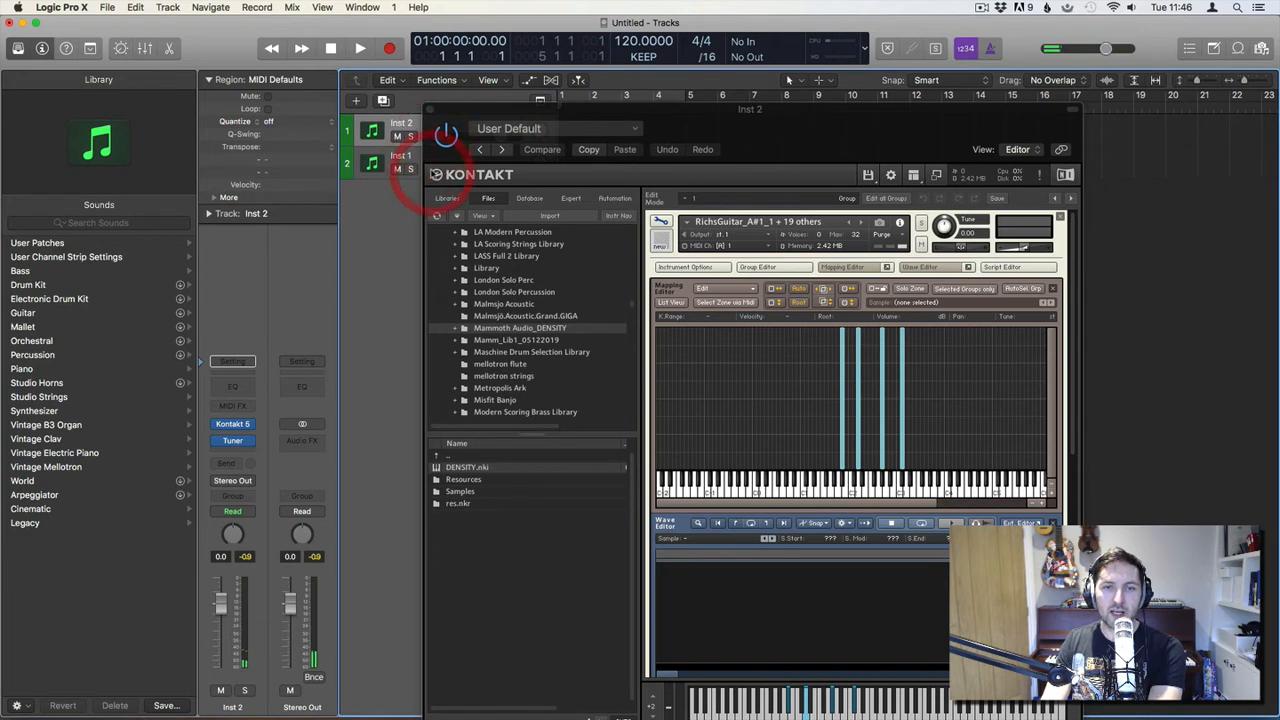
left_click(446, 133)
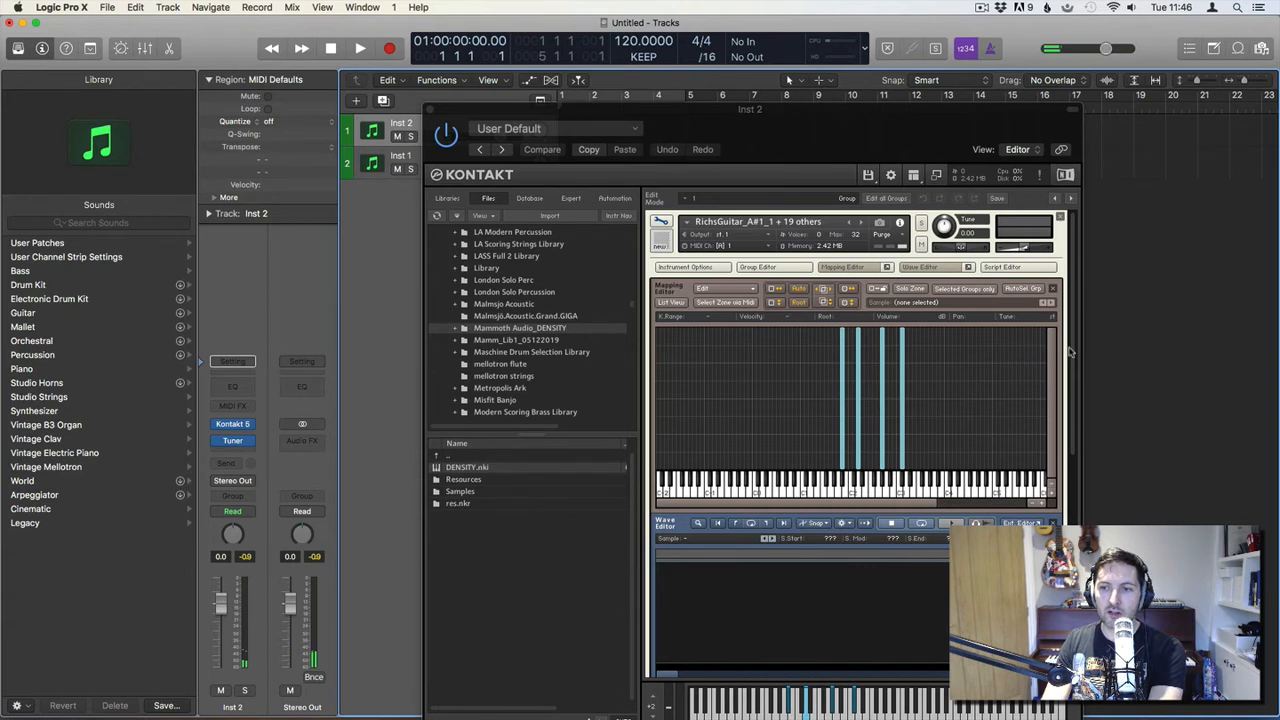
left_click(1165, 308)
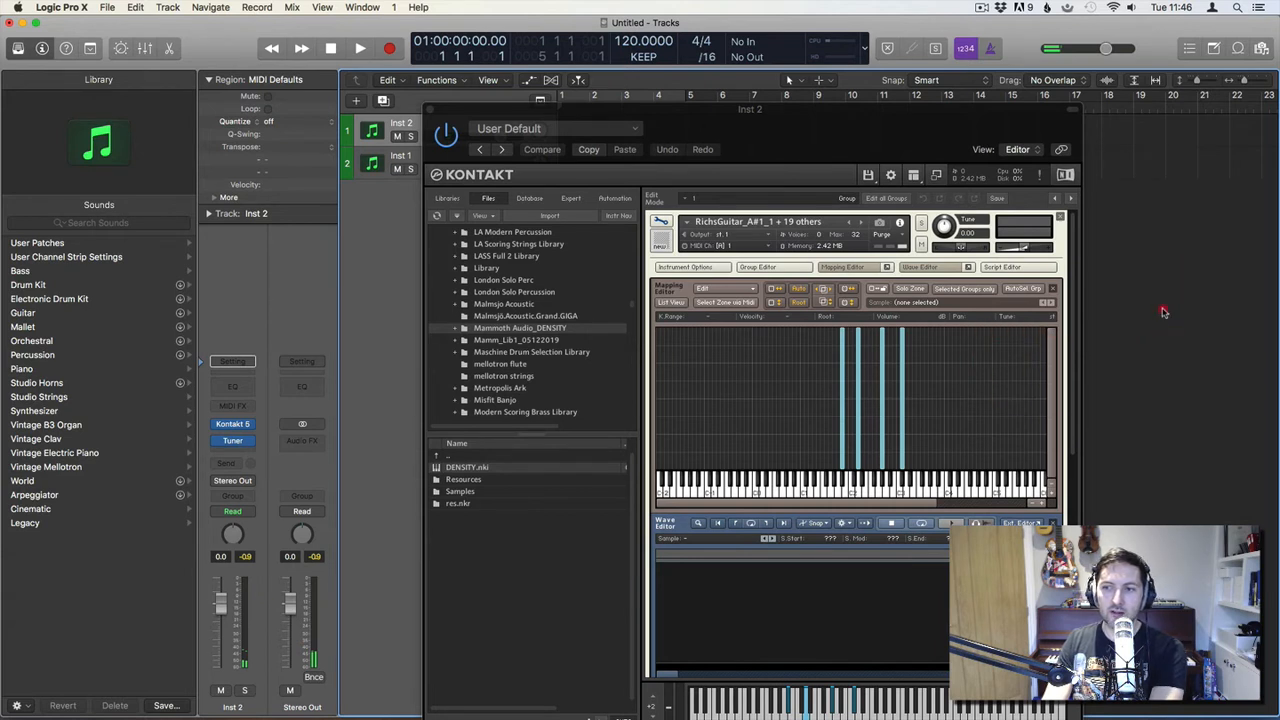
left_click(1163, 314)
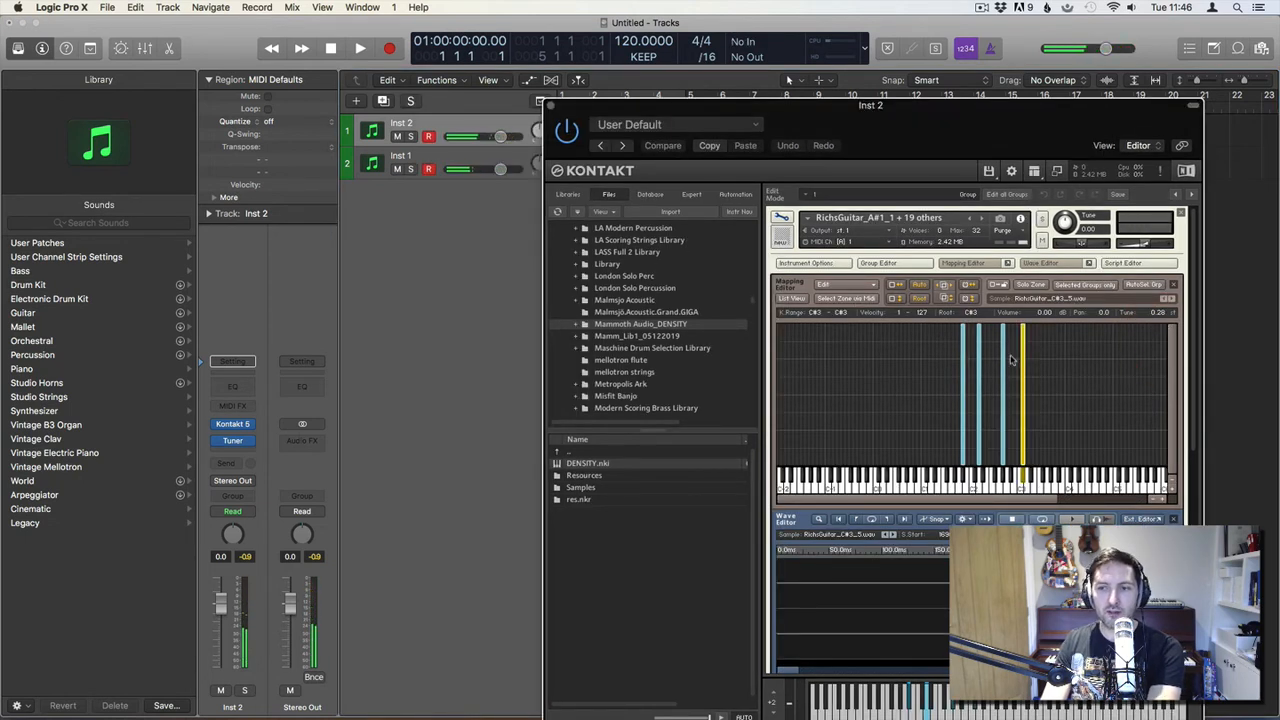
Step: Set the RichsGuitar_G#2_5 zone's tuning to -0.17 semitones, toggling record enable on Inst 1 to compare it with the reference
left_click(1002, 362)
left_click(988, 364)
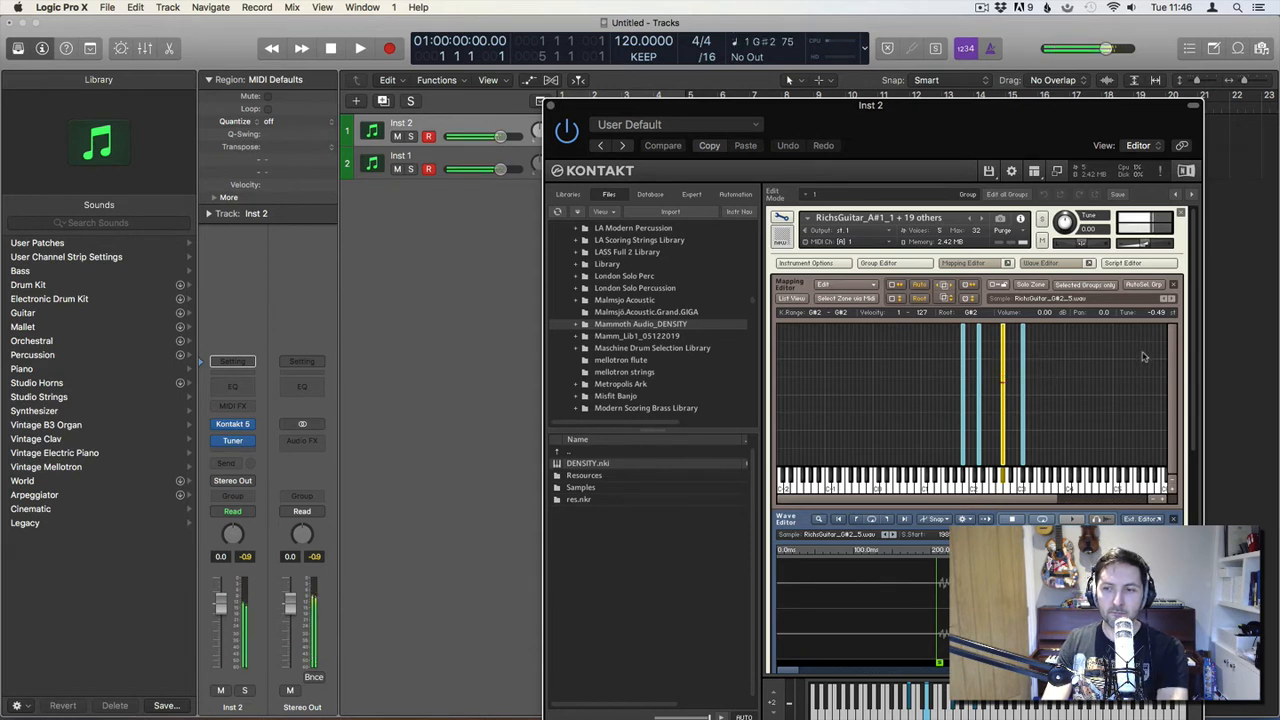
left_click(1161, 312)
left_click_drag(1161, 312, 1163, 284)
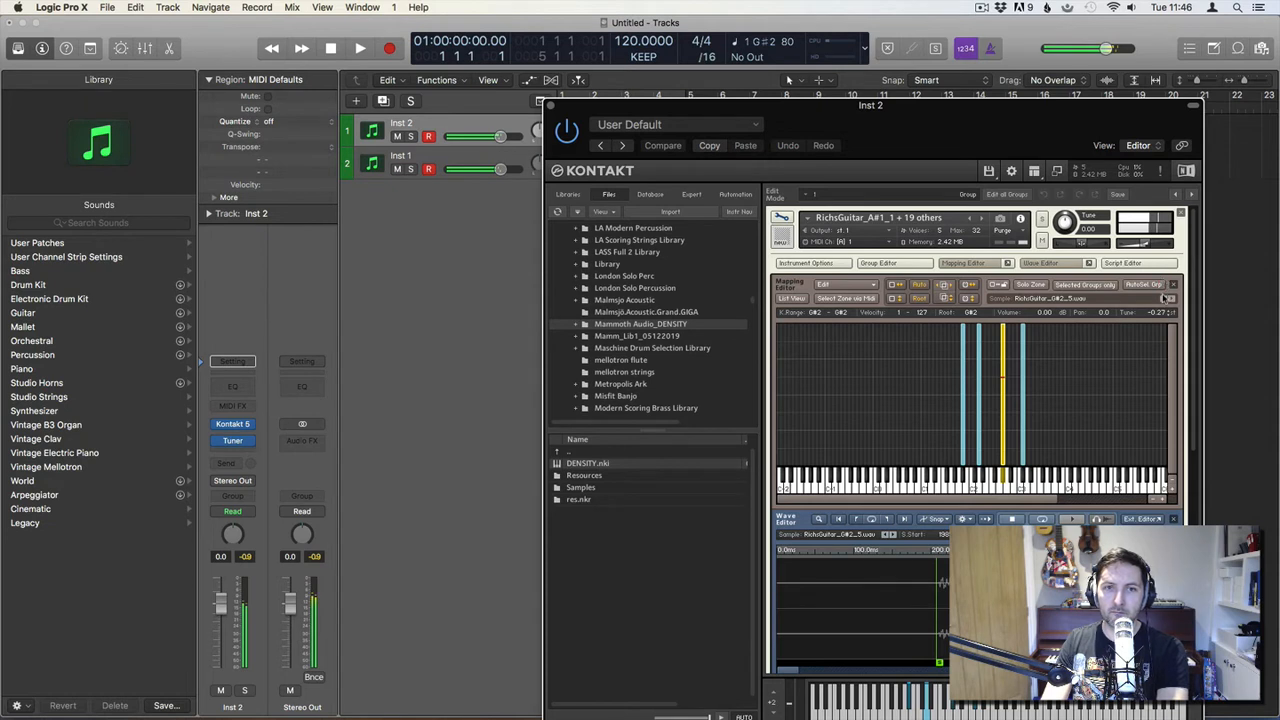
left_click_drag(1162, 300, 1163, 280)
left_click(430, 169)
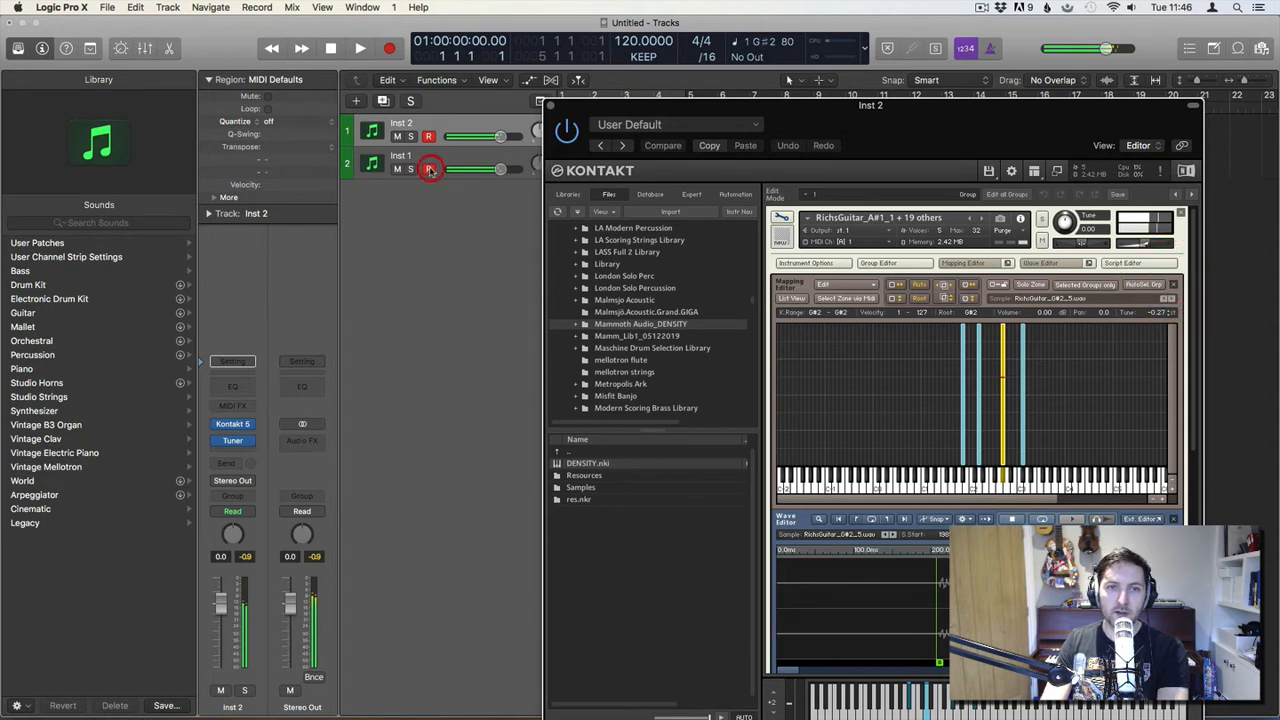
left_click(430, 168)
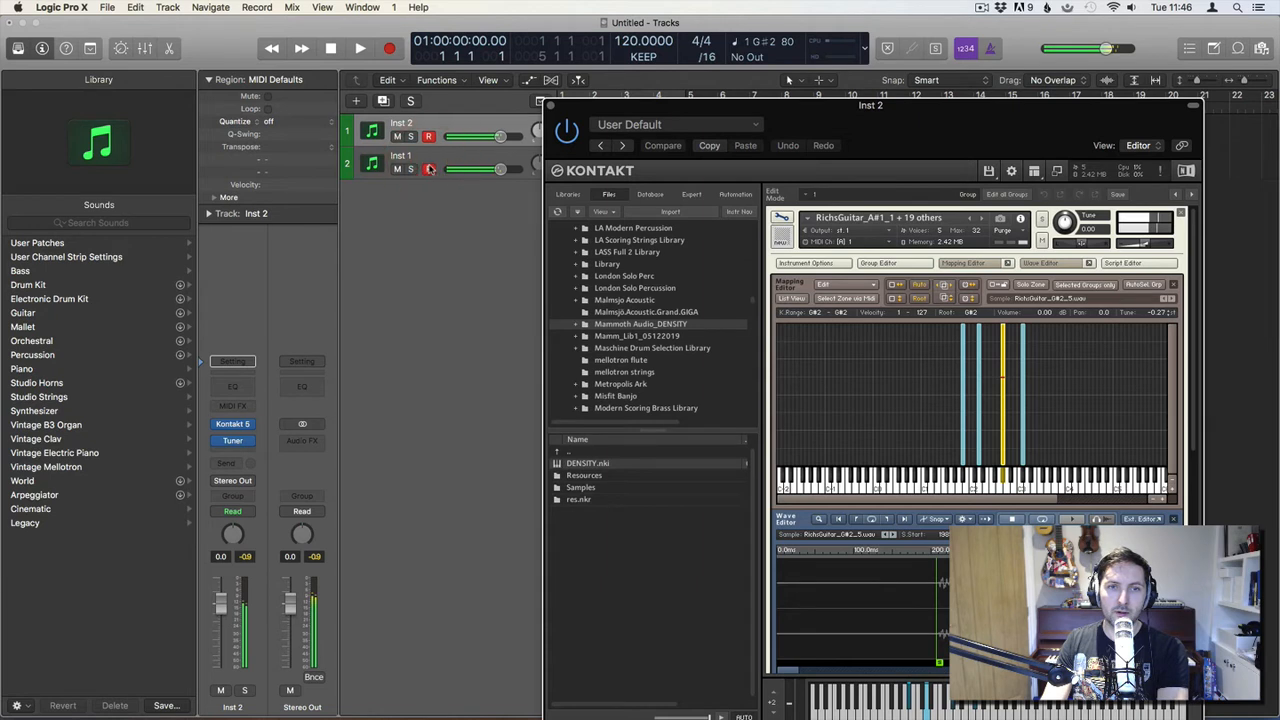
left_click(430, 168)
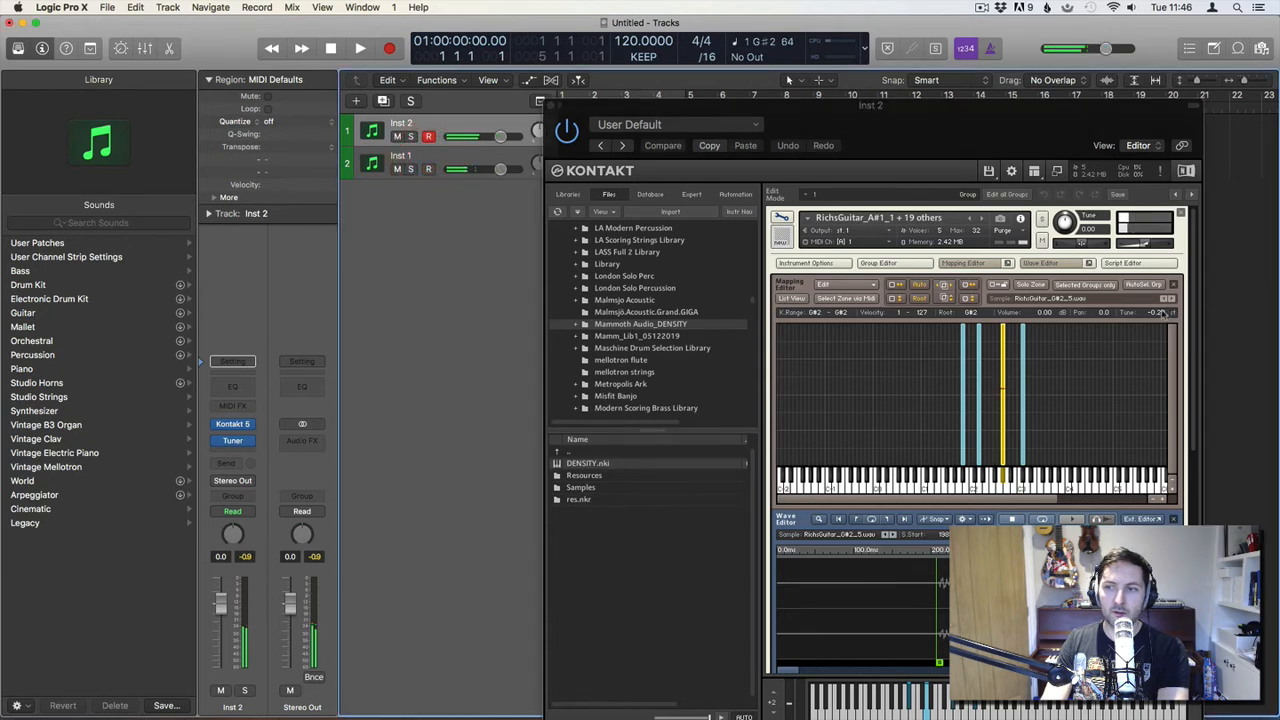
left_click_drag(1164, 315, 1163, 305)
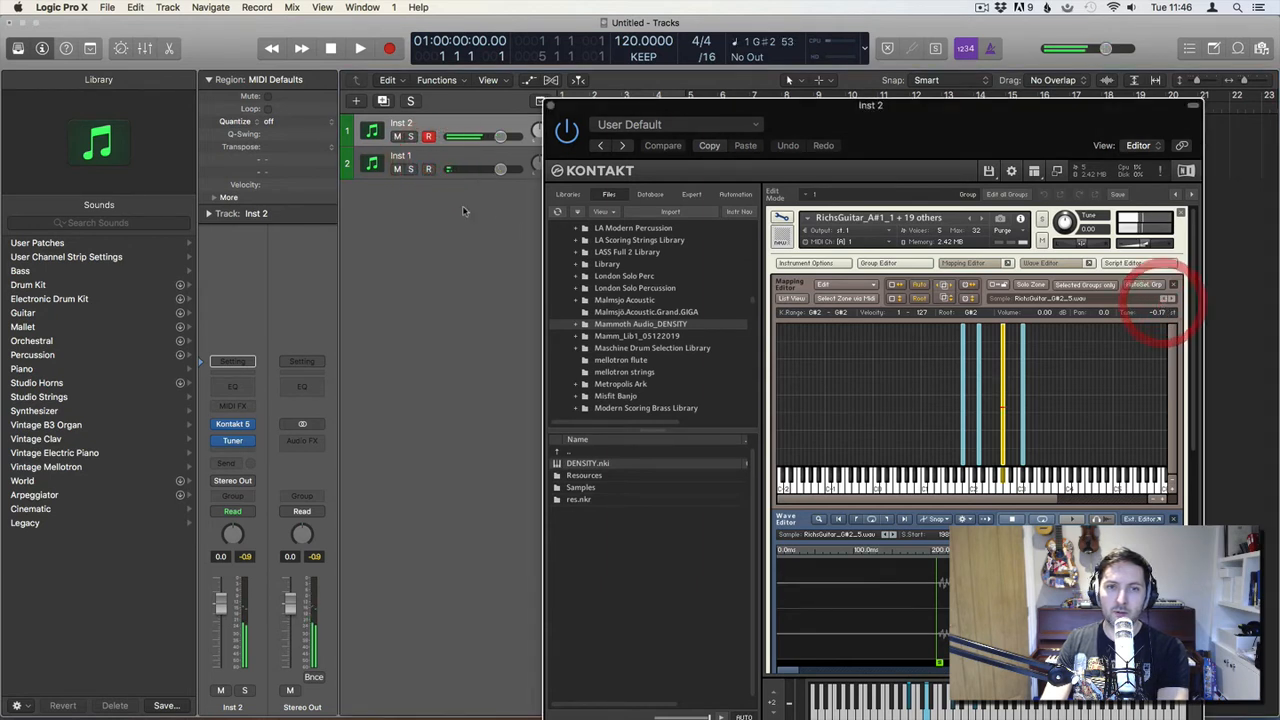
left_click(428, 170)
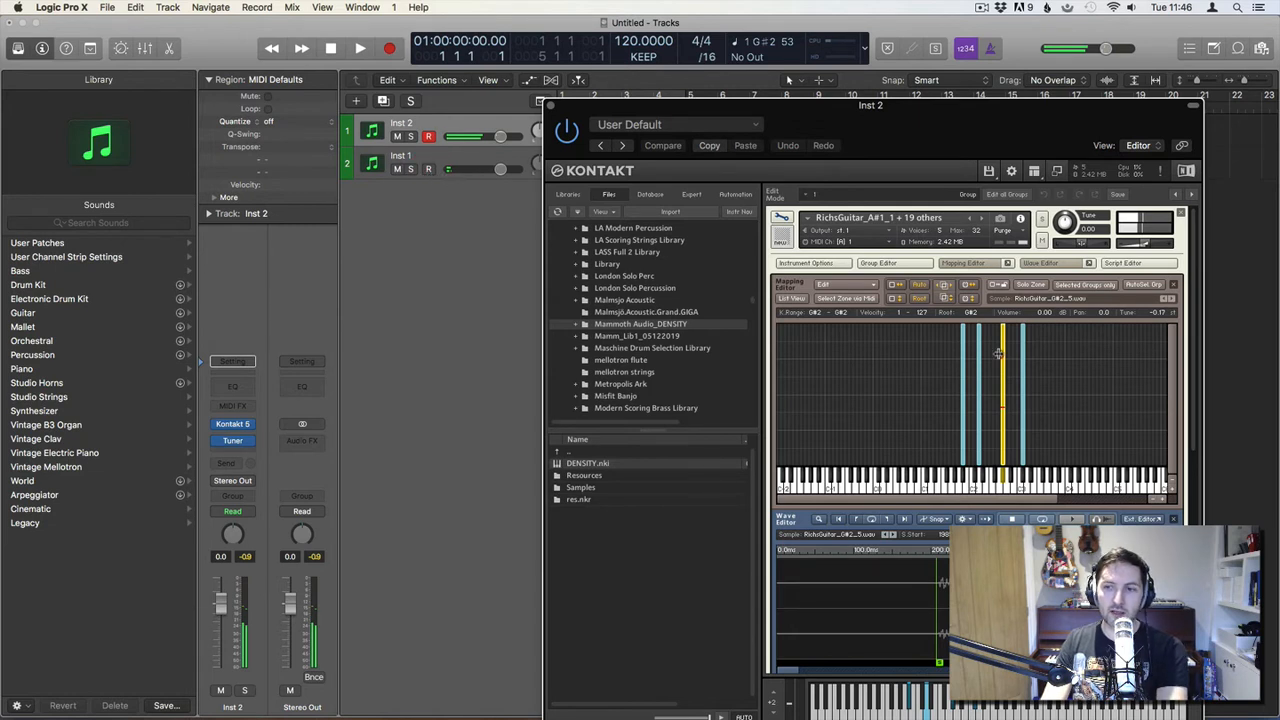
Step: Set the RichsGuitar_D2_5 zone's tuning to -0.35 semitones, toggling record enable on Inst 1 to compare it with the reference
left_click(977, 362)
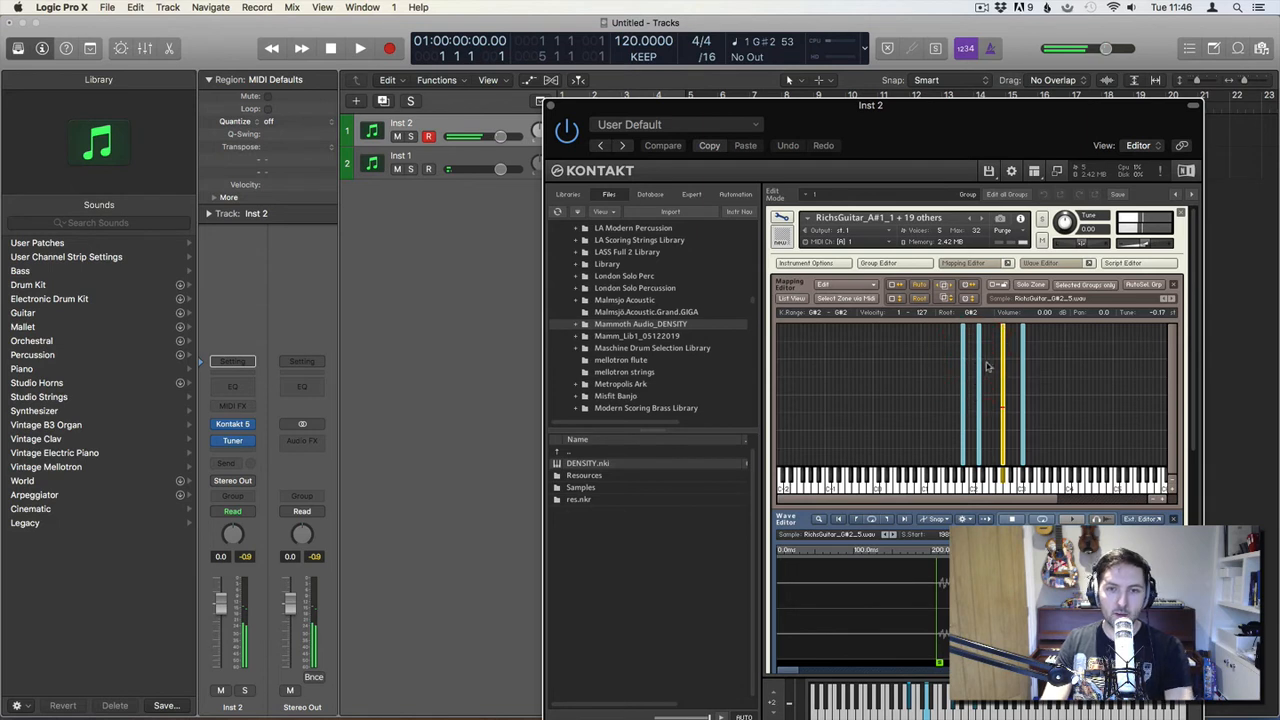
left_click(428, 169)
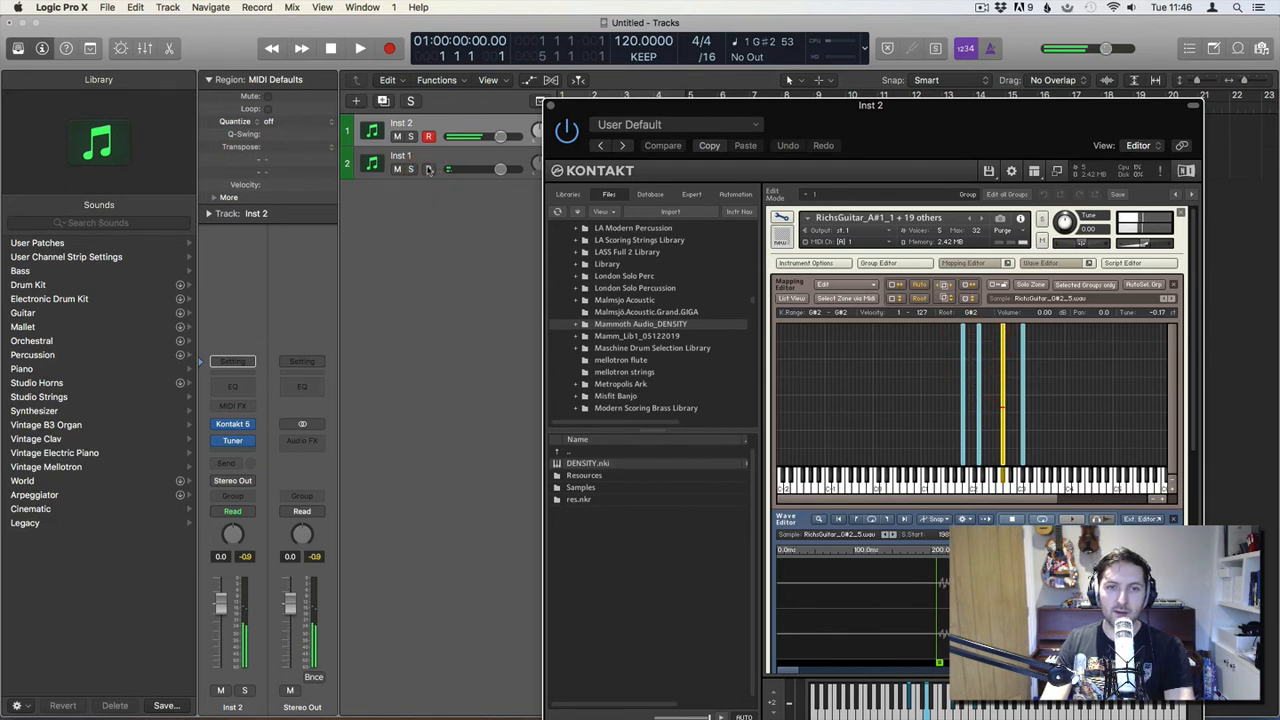
left_click(428, 169)
left_click(428, 169)
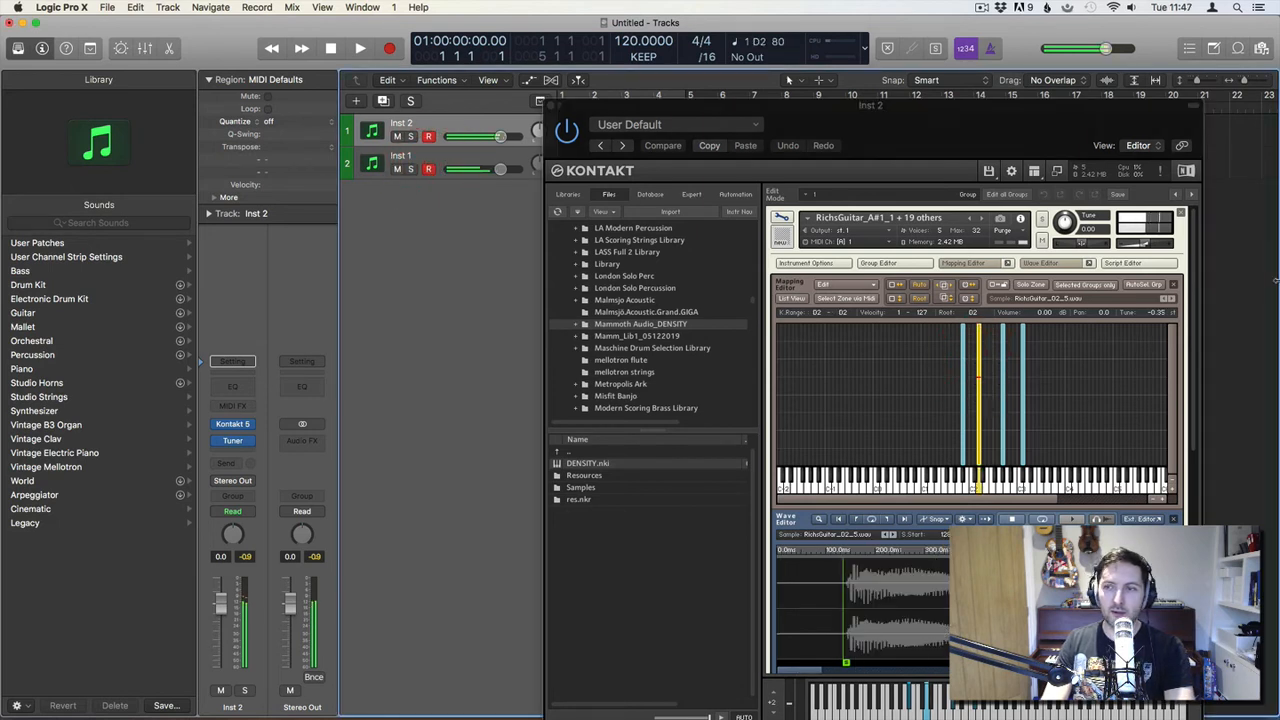
left_click(1158, 288)
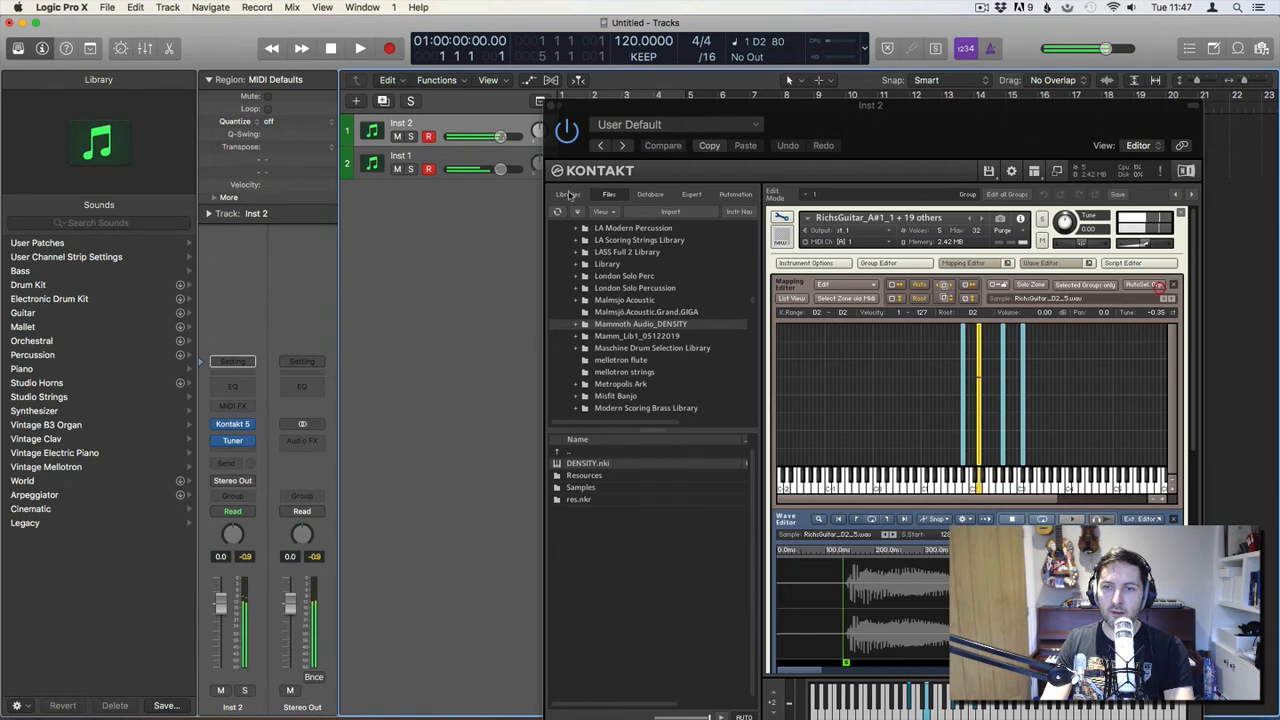
left_click(428, 169)
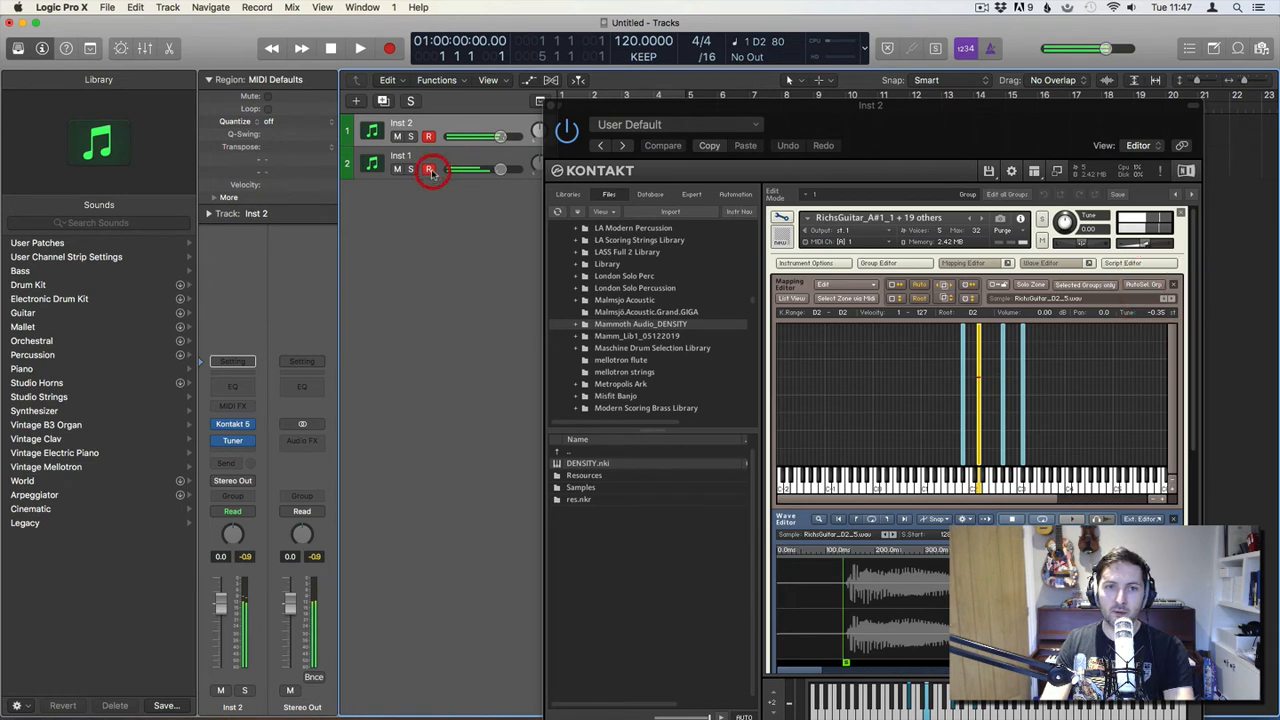
left_click(1162, 313)
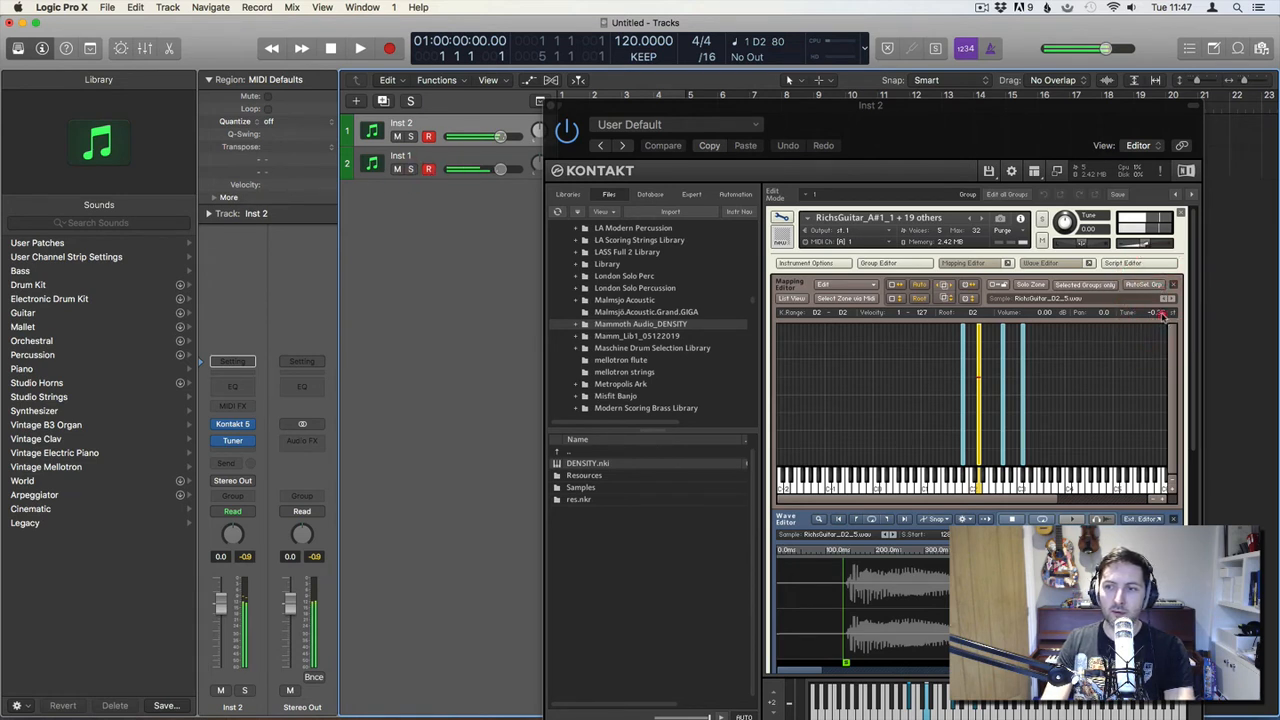
Step: Select the A#1 zone and compare its pitch by ear with and without the Inst 1 track record-enabled
left_click(970, 375)
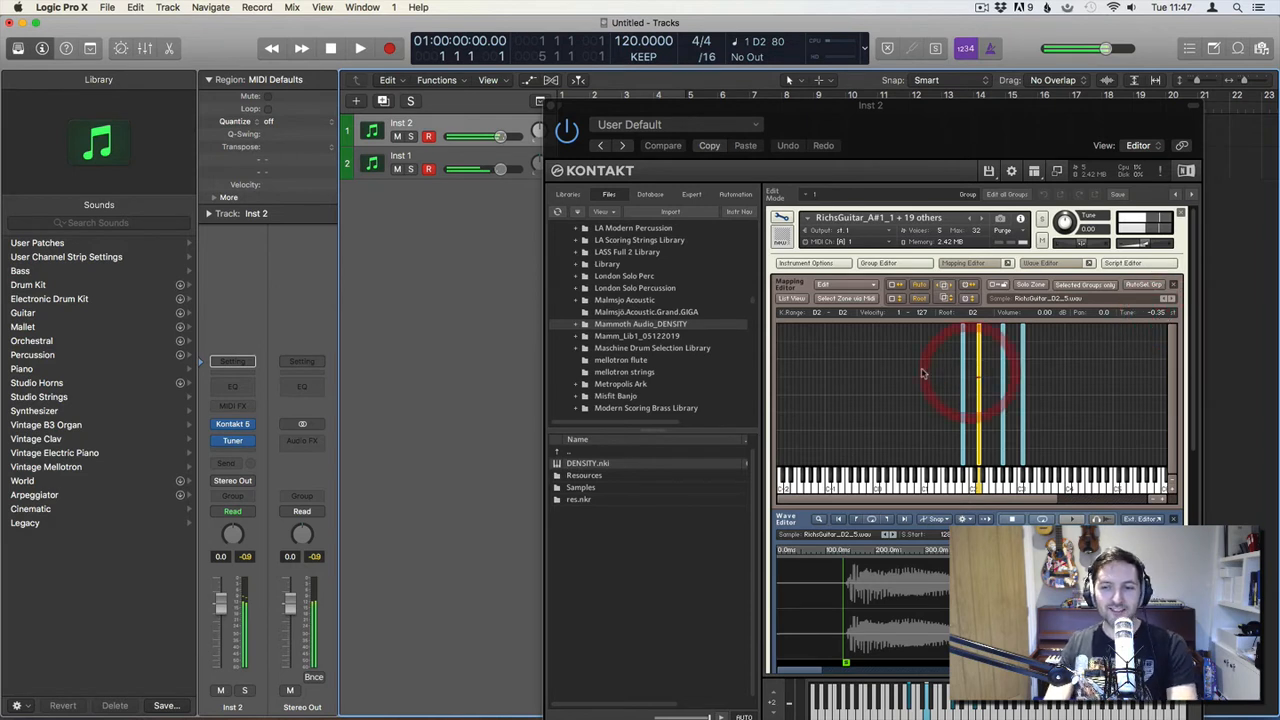
left_click(429, 169)
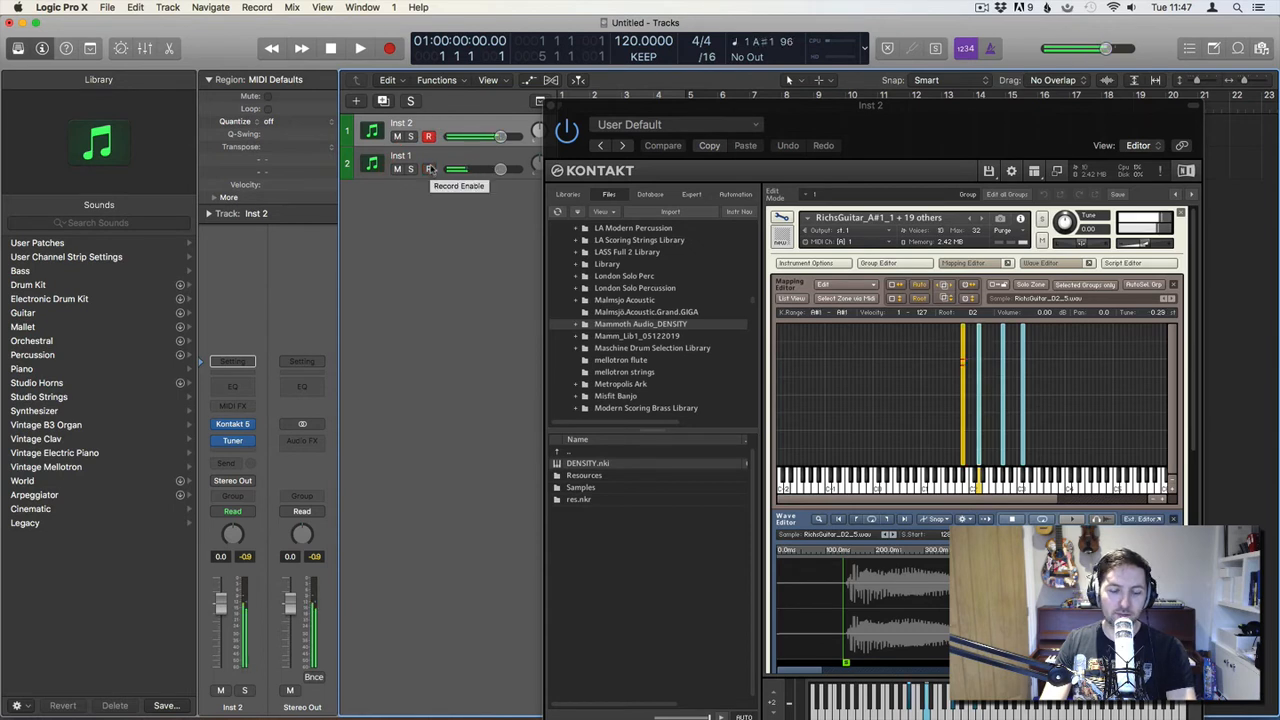
left_click(430, 170)
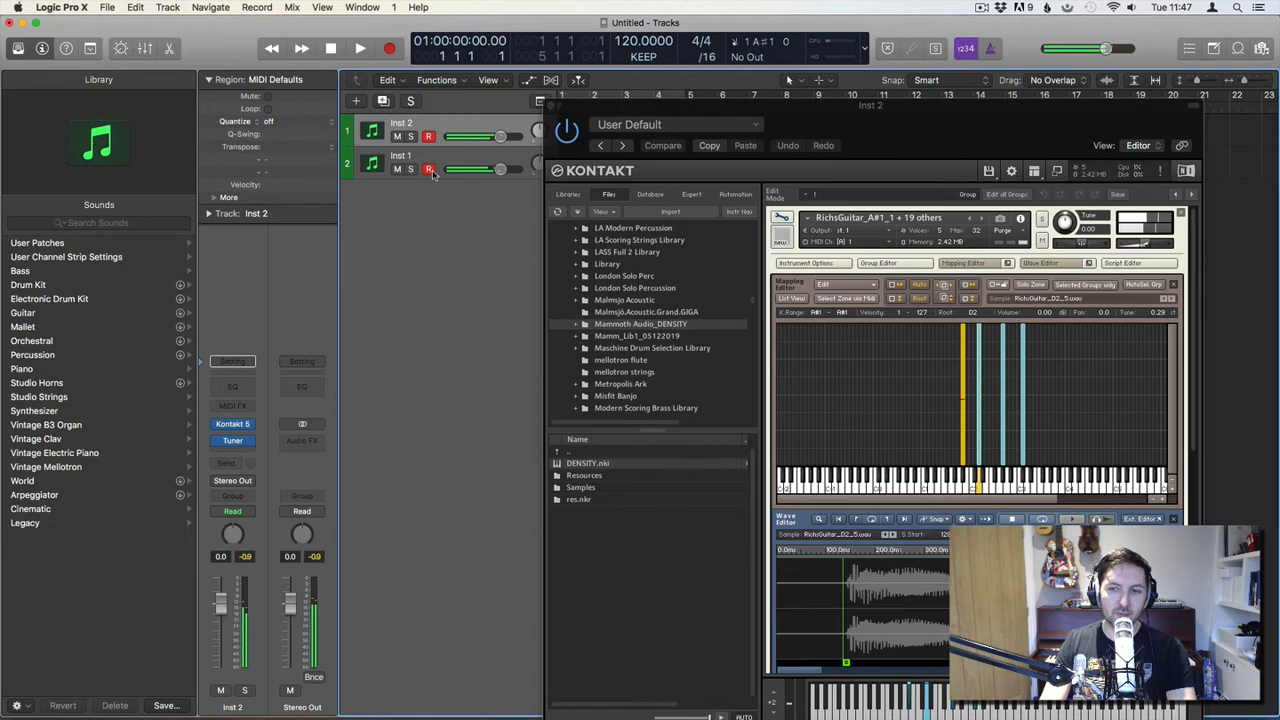
left_click(998, 392)
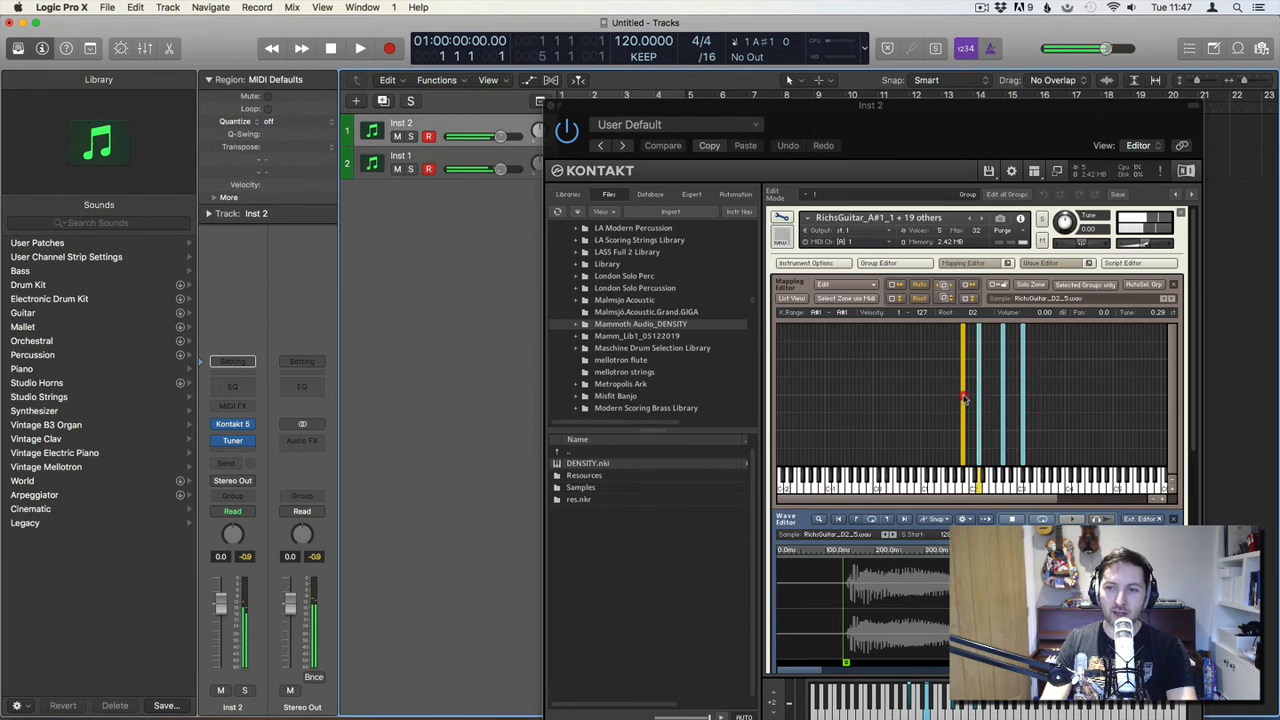
left_click(965, 397)
left_click(965, 407)
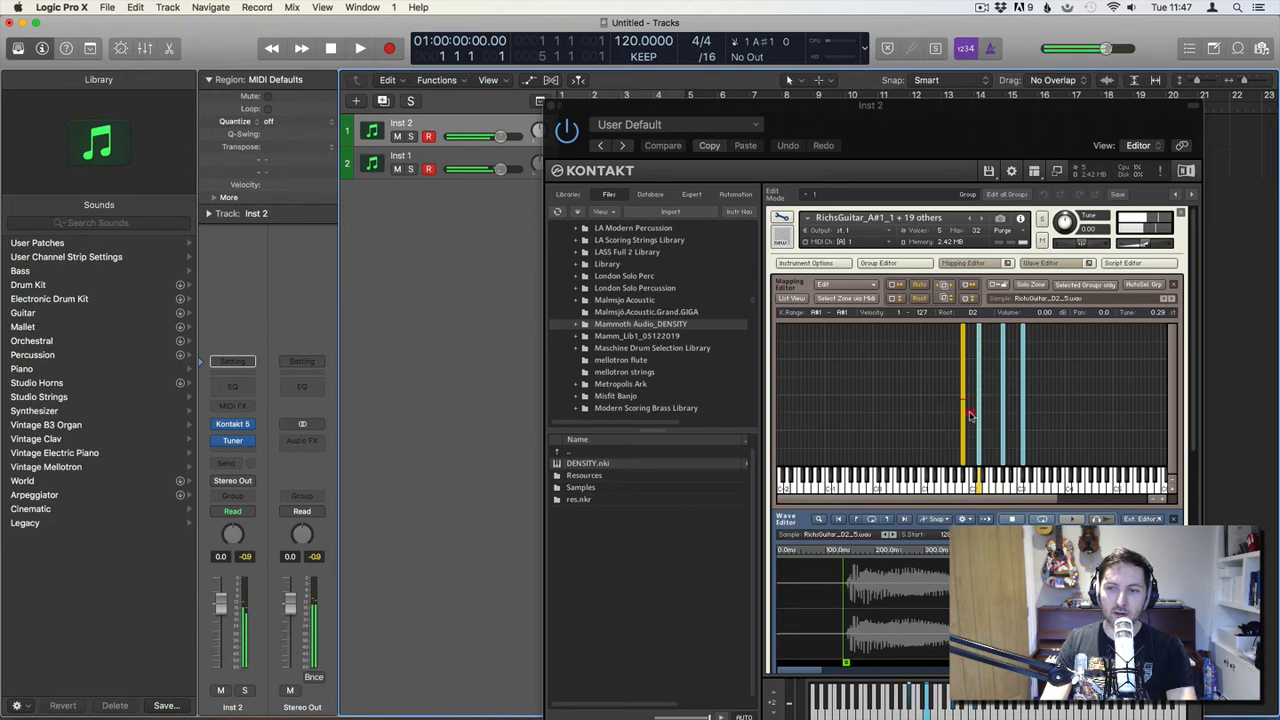
left_click(955, 414)
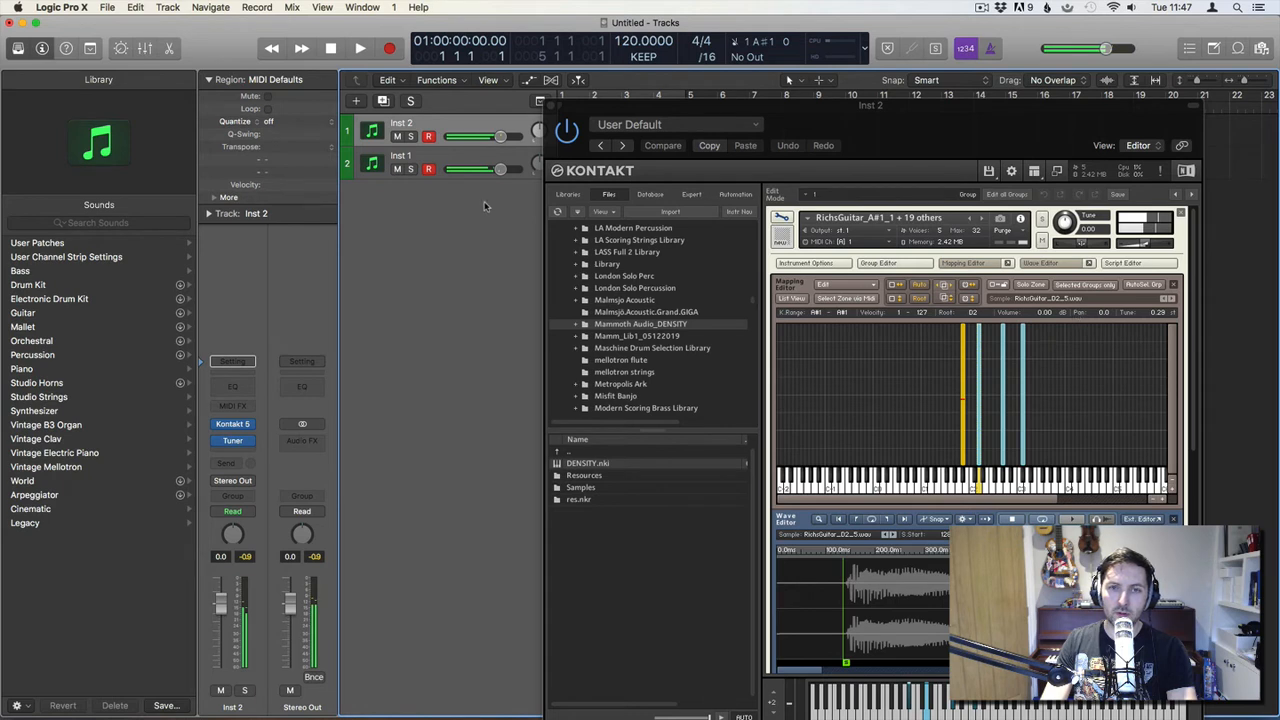
Step: Set the RichsGuitar_A#1_5 zone's tuning to -0.27 semitones, checking it by ear against the Inst 1 track
left_click_drag(1158, 313, 1161, 338)
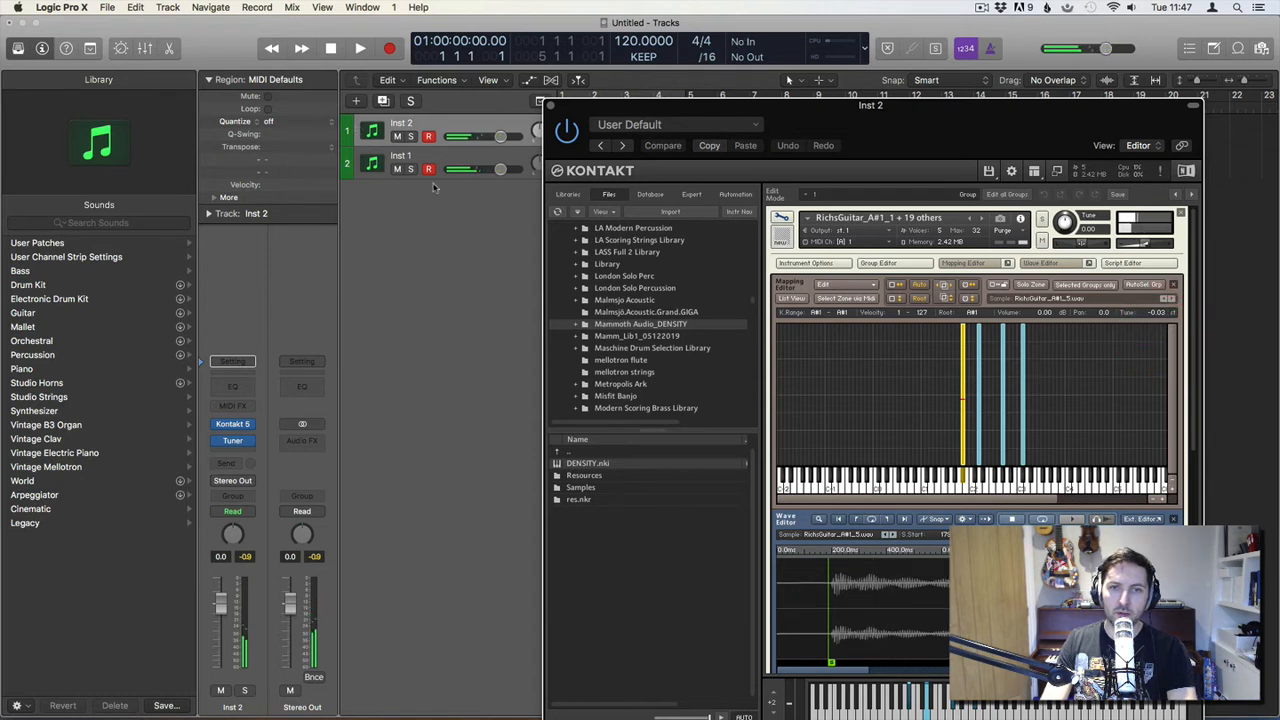
left_click(428, 172)
left_click(428, 172)
left_click(430, 169)
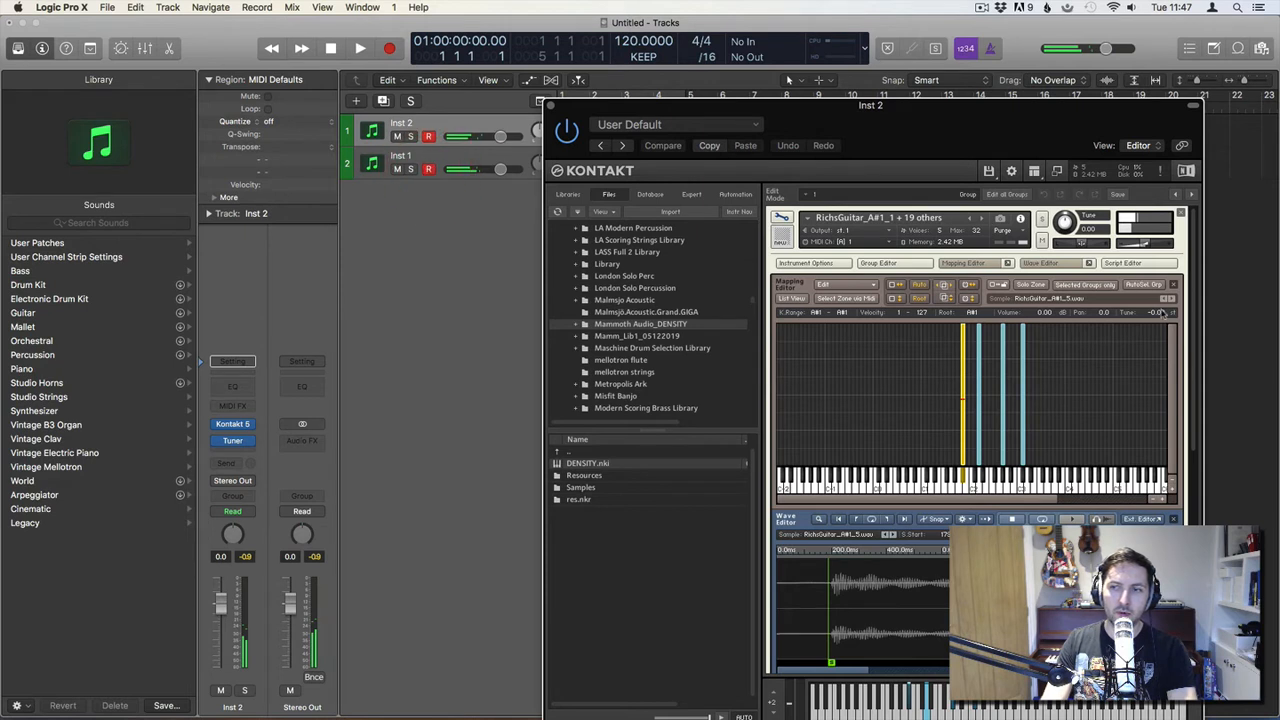
left_click(1158, 316)
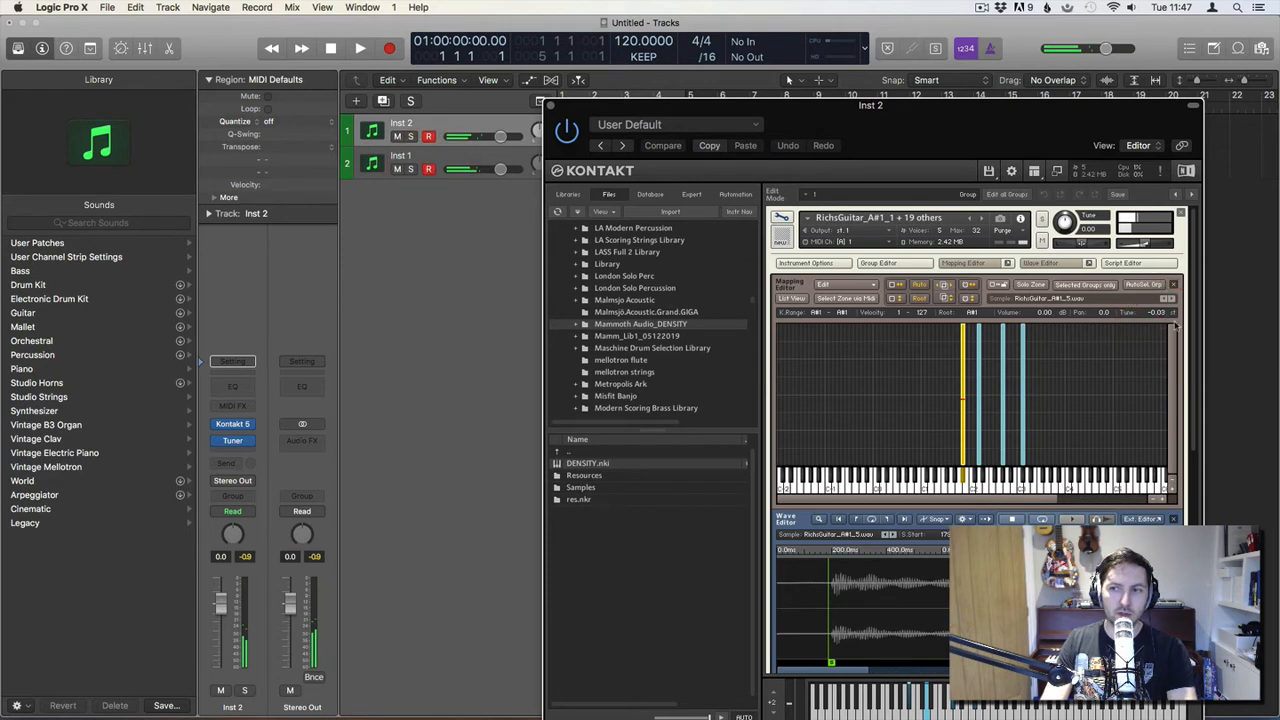
left_click(1162, 317)
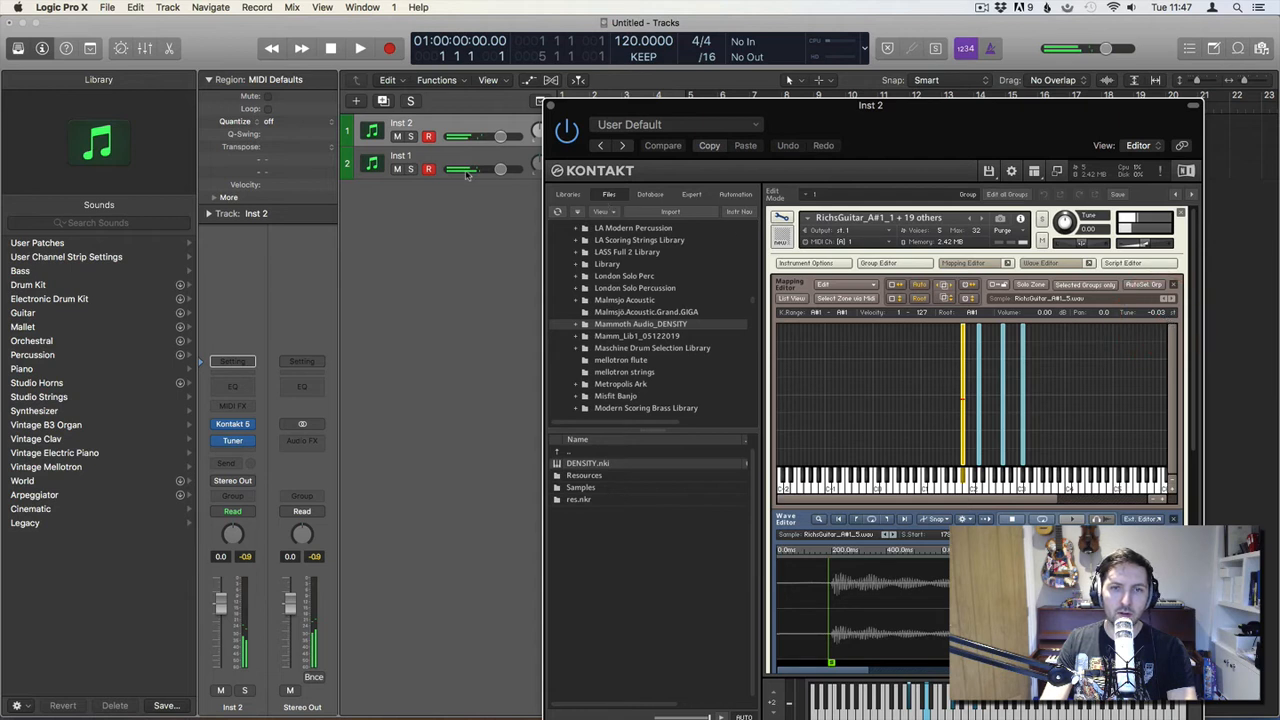
left_click(428, 170)
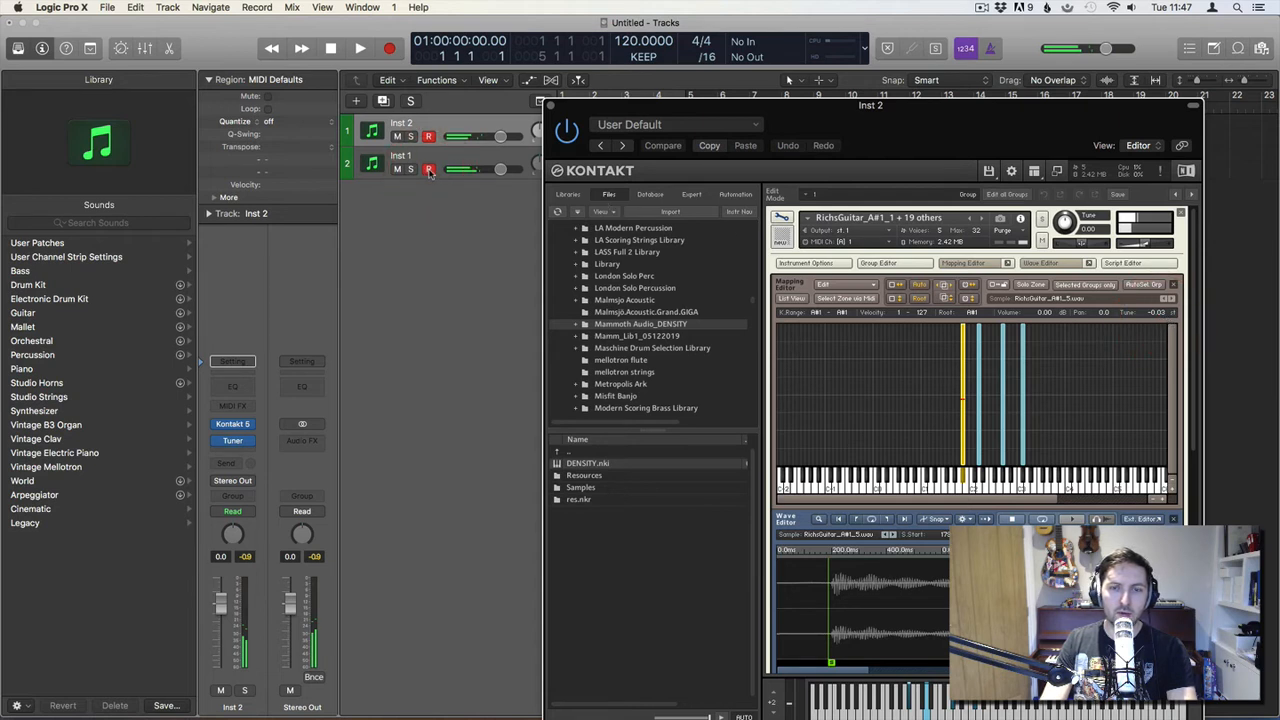
Step: Turn off record enable on both tracks and reposition the Kontakt window so its whole interface is in view
left_click(460, 128)
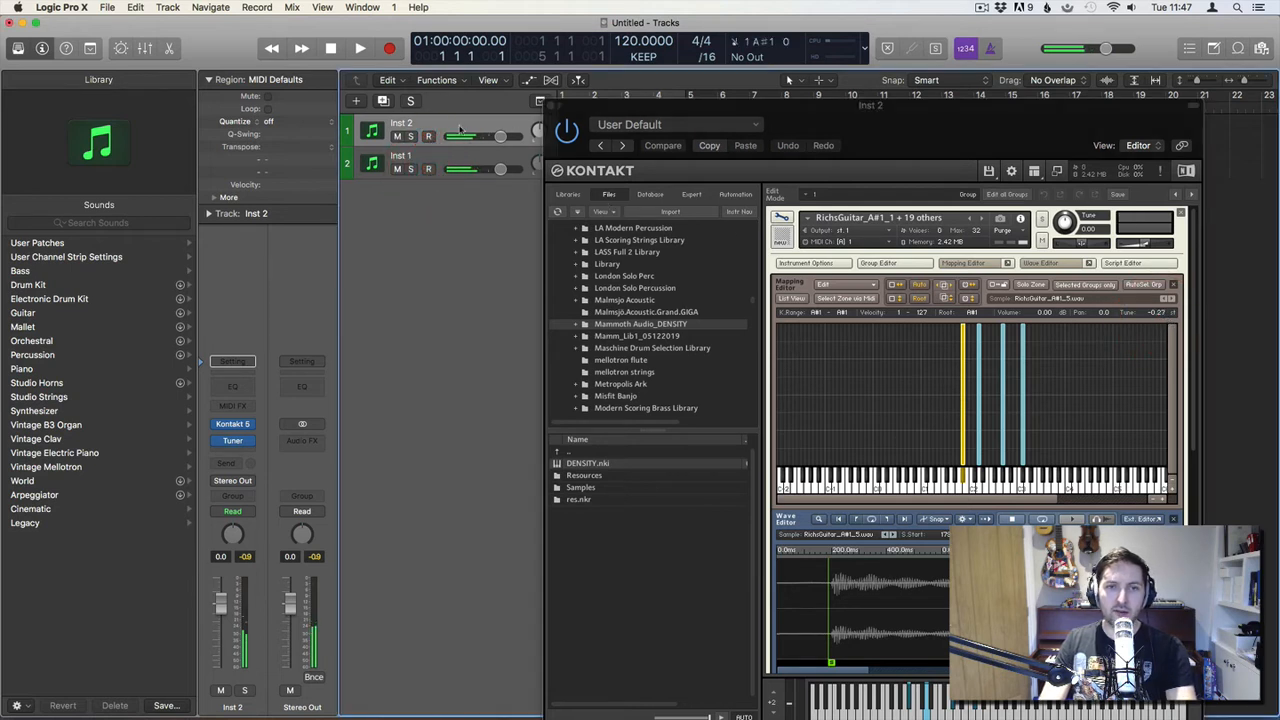
left_click(444, 120)
left_click_drag(840, 108, 588, 49)
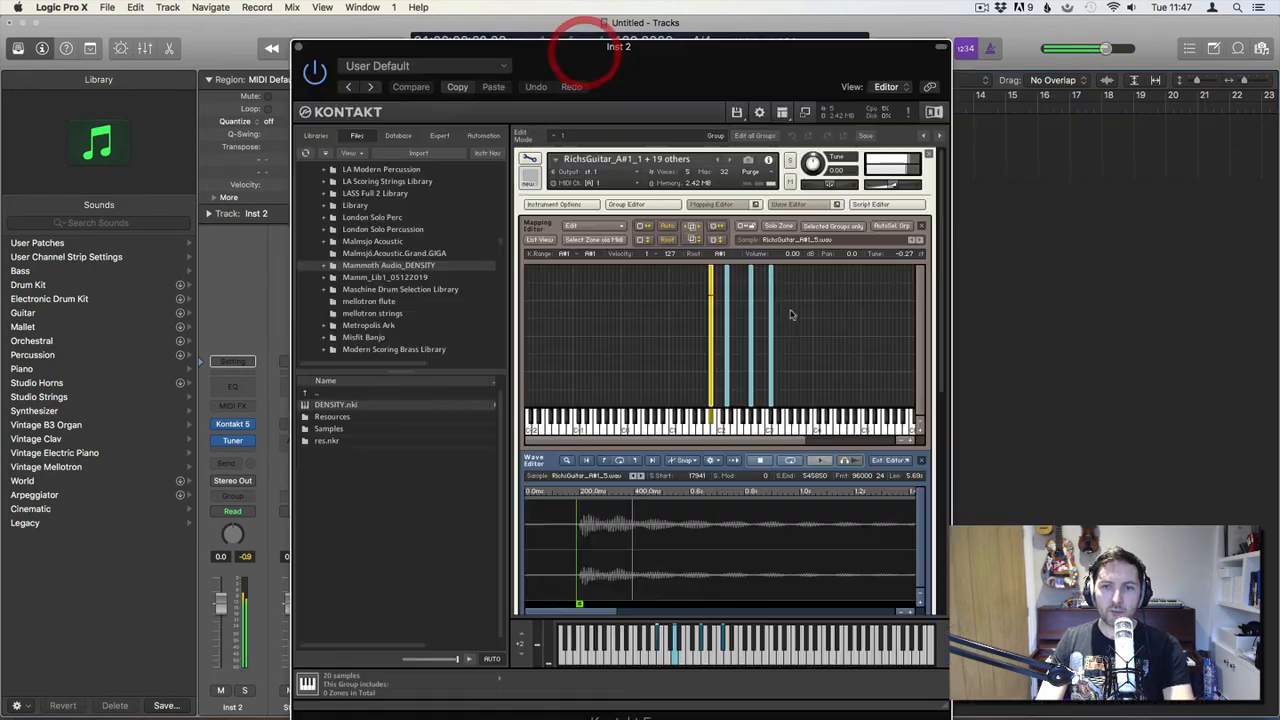
Step: Replace the Wave Editor view with the Group Editor and set the groups to start by round robin, with group 5 at position 5
left_click(690, 328)
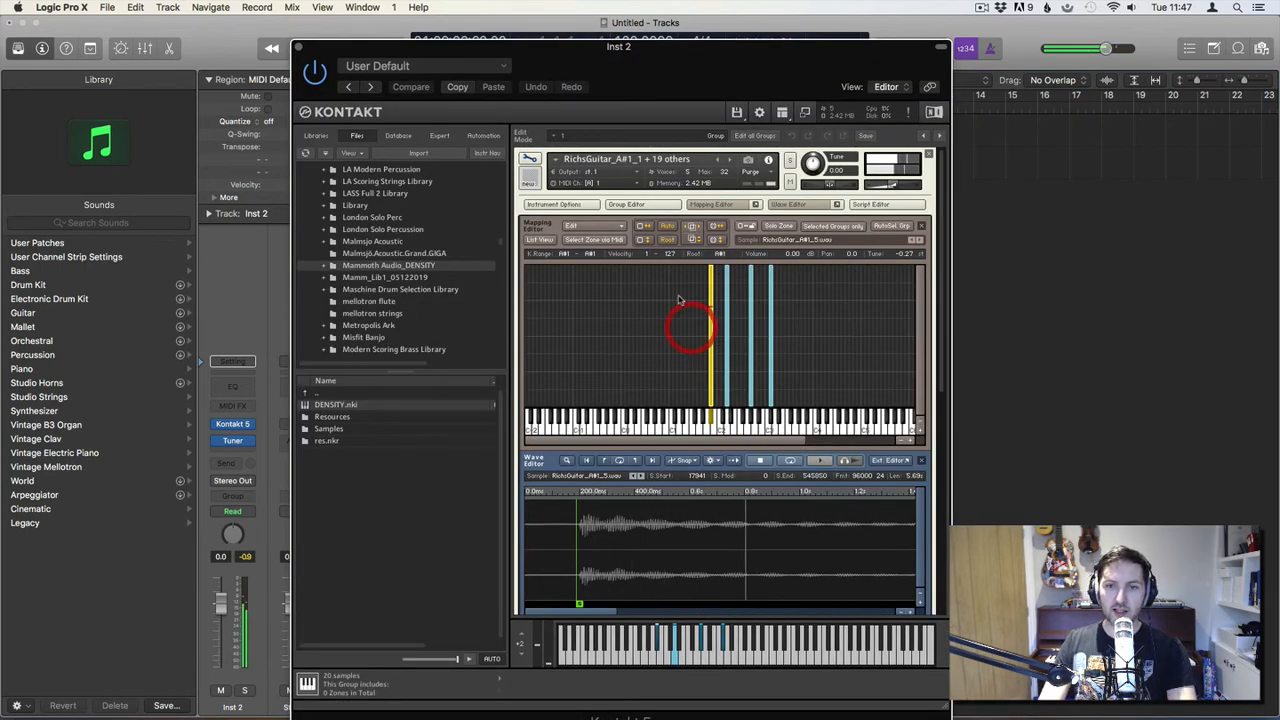
left_click(800, 205)
left_click(640, 205)
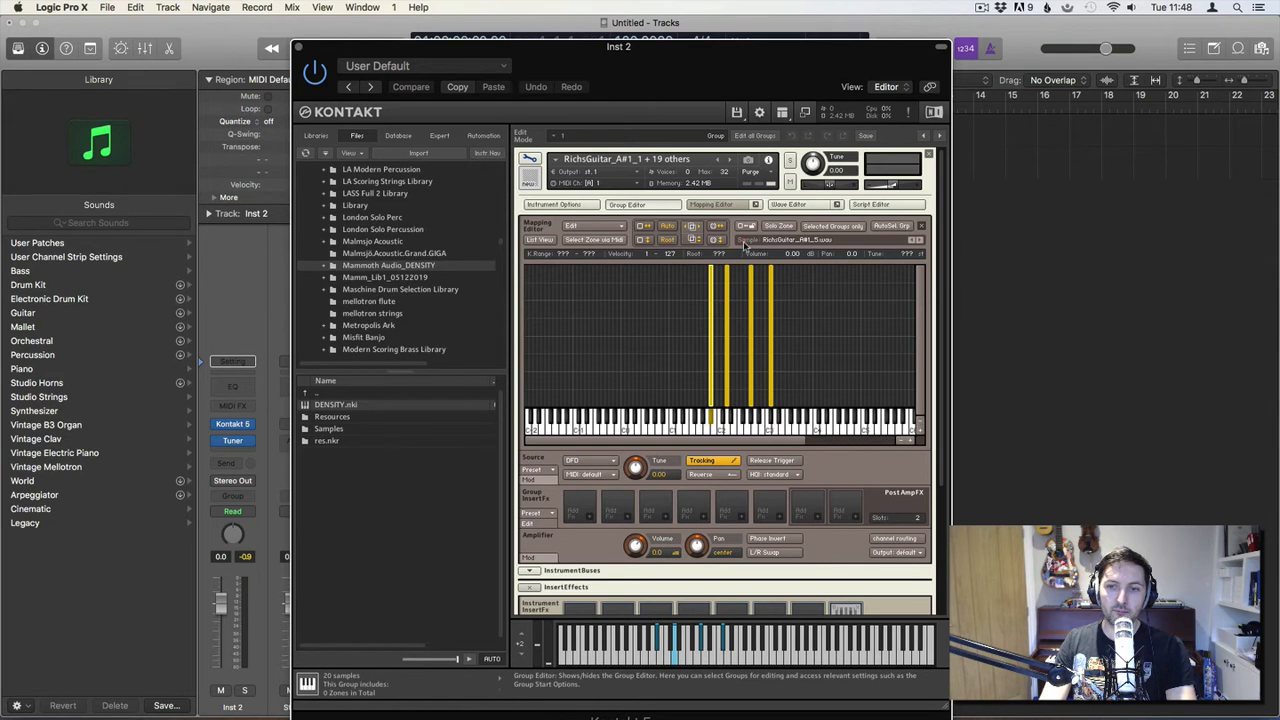
left_click(627, 204)
left_click(605, 316)
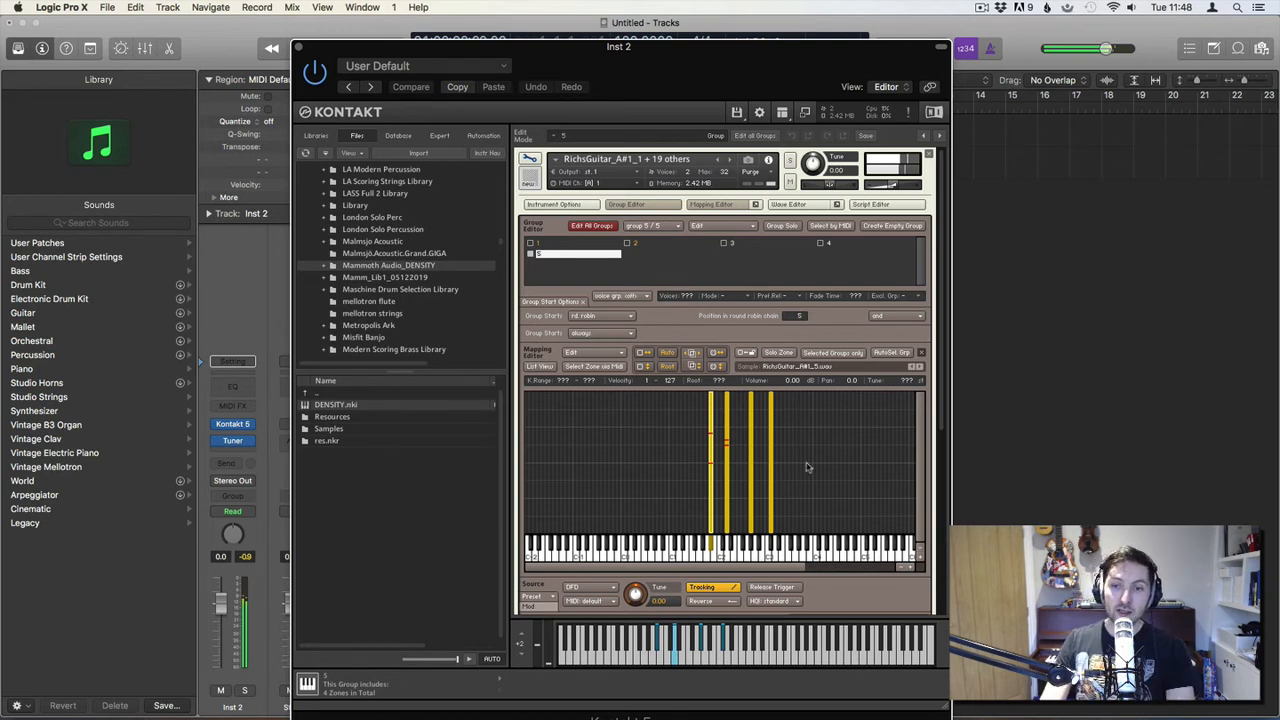
Step: Extend the zones' lower key limits to fill the gaps between neighbouring notes, starting with the RichsGuitar_C#3_5 zone down to B2
scroll(808, 467, "down", 1)
left_click(703, 458)
left_click(702, 506)
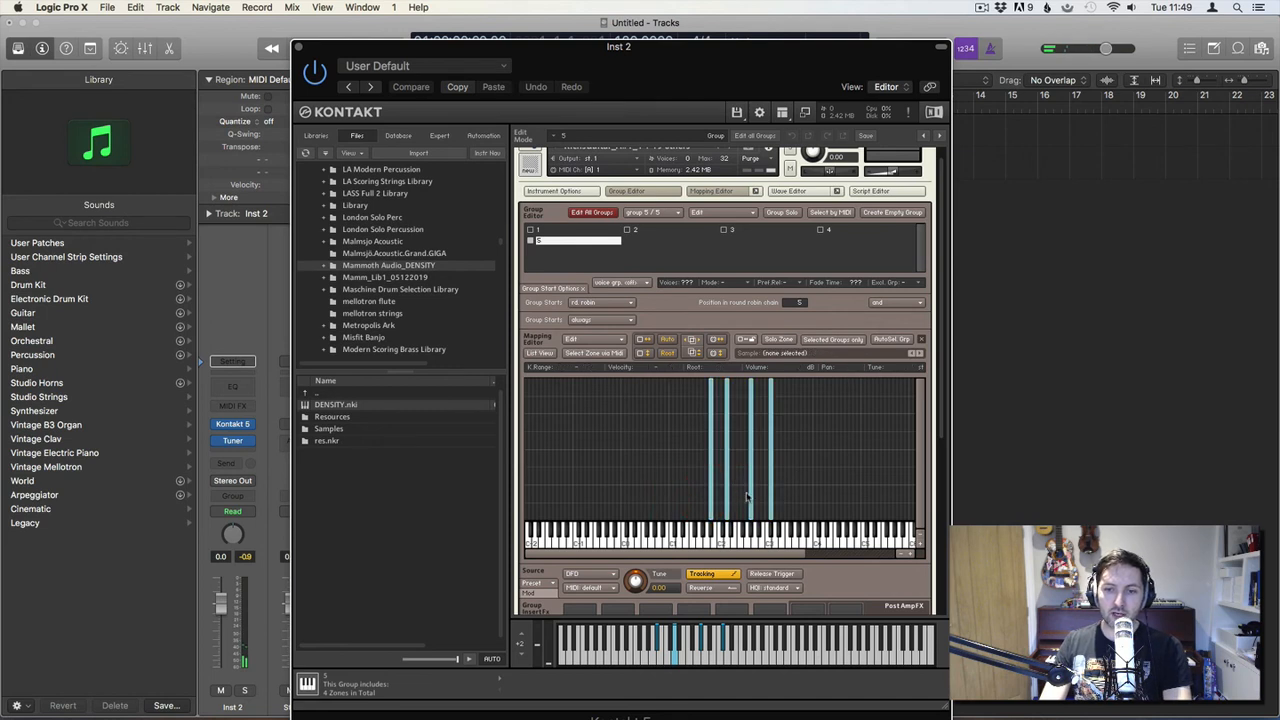
left_click(725, 497)
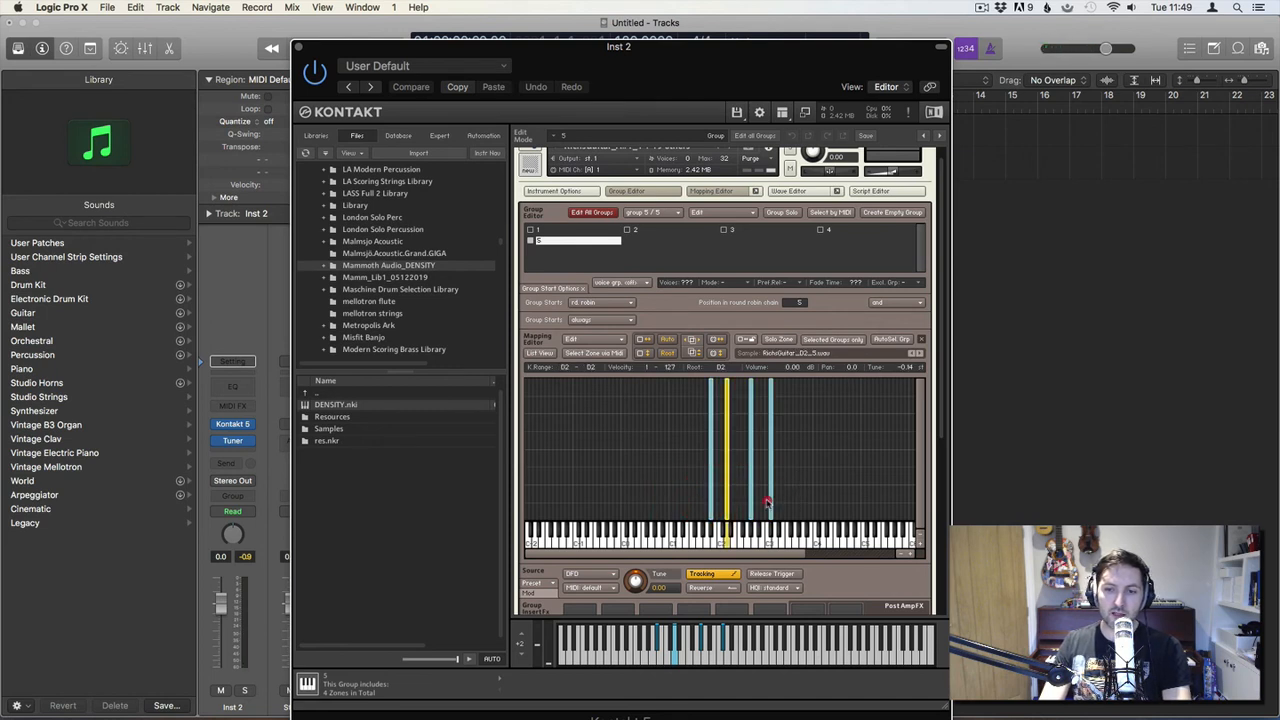
left_click(768, 505)
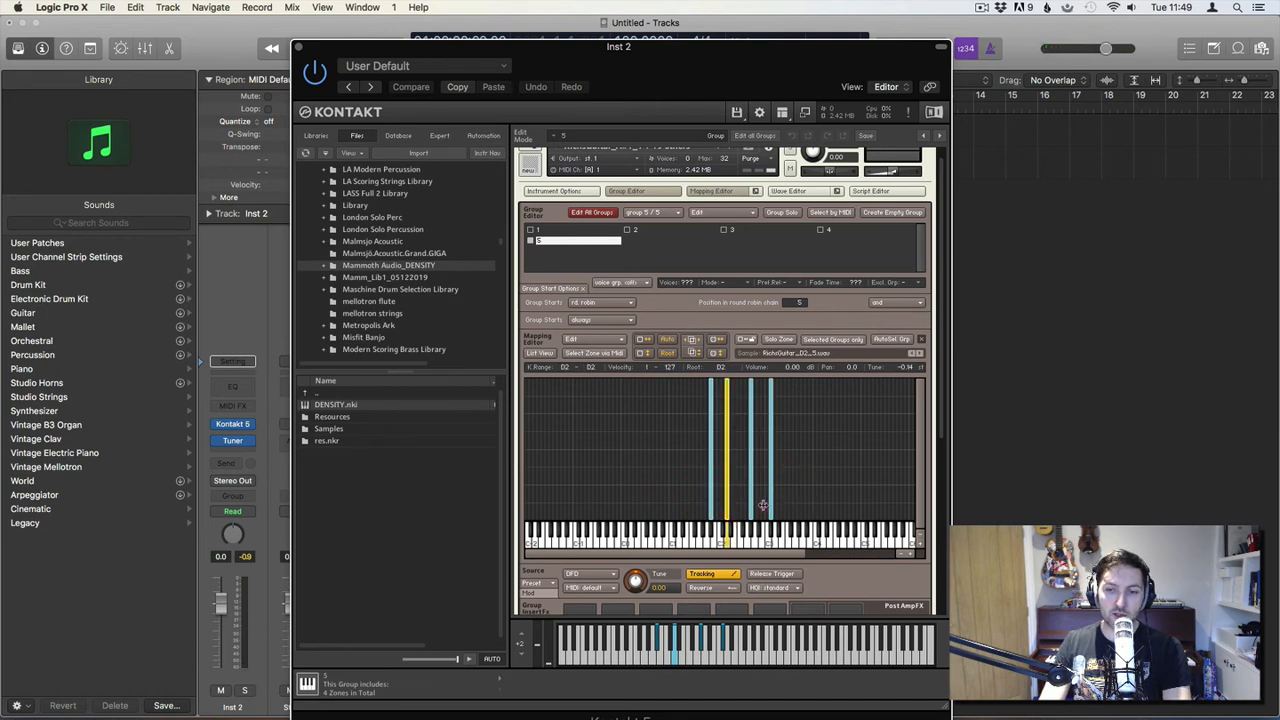
left_click_drag(763, 505, 760, 506)
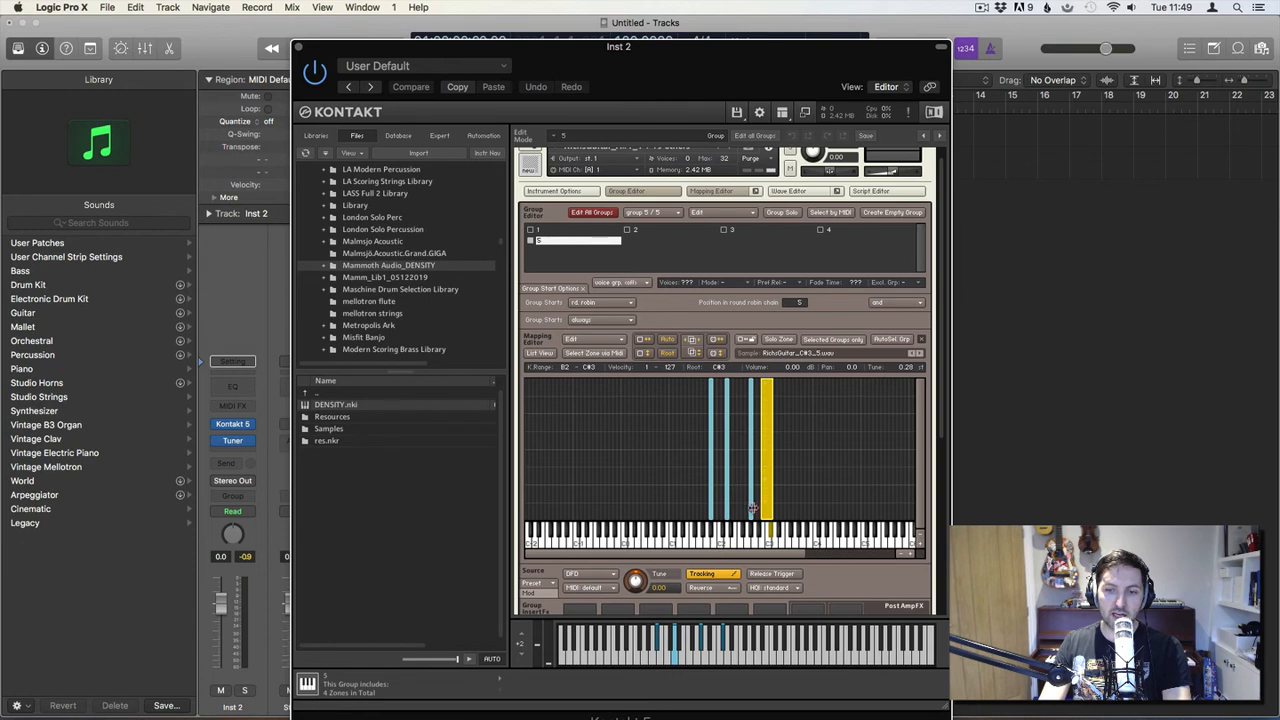
left_click(750, 510)
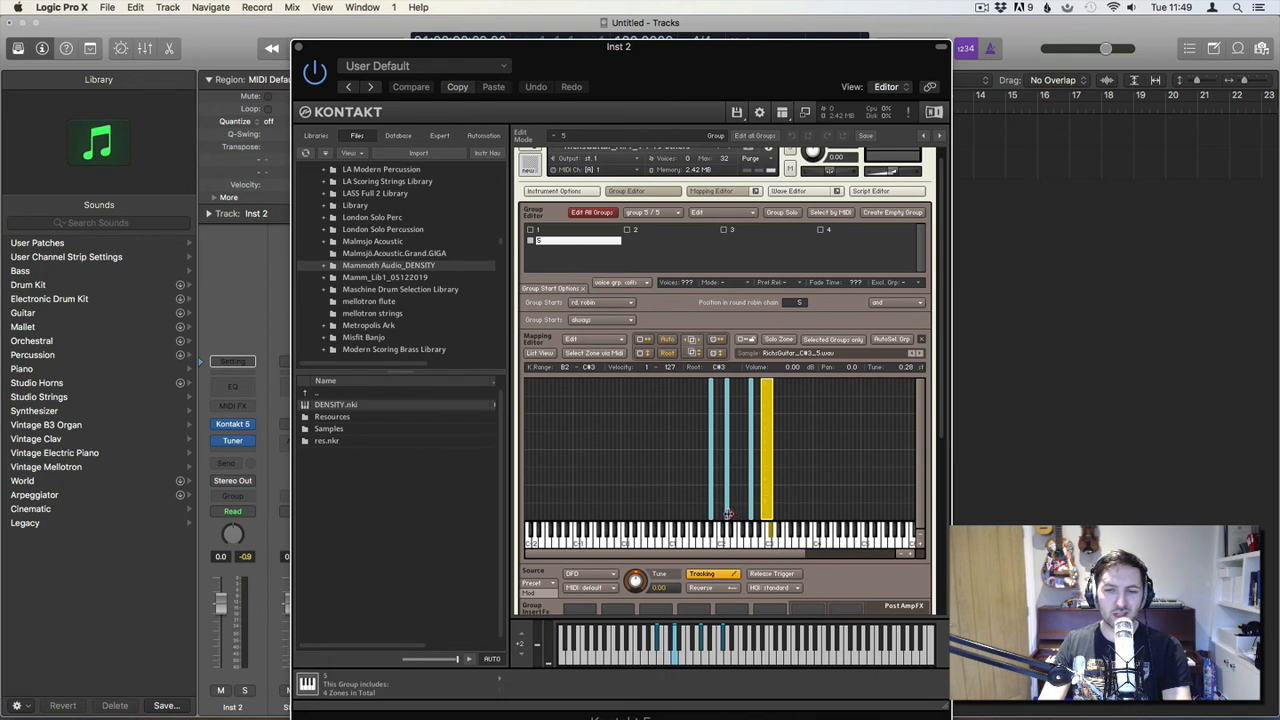
left_click(727, 514)
left_click(705, 510)
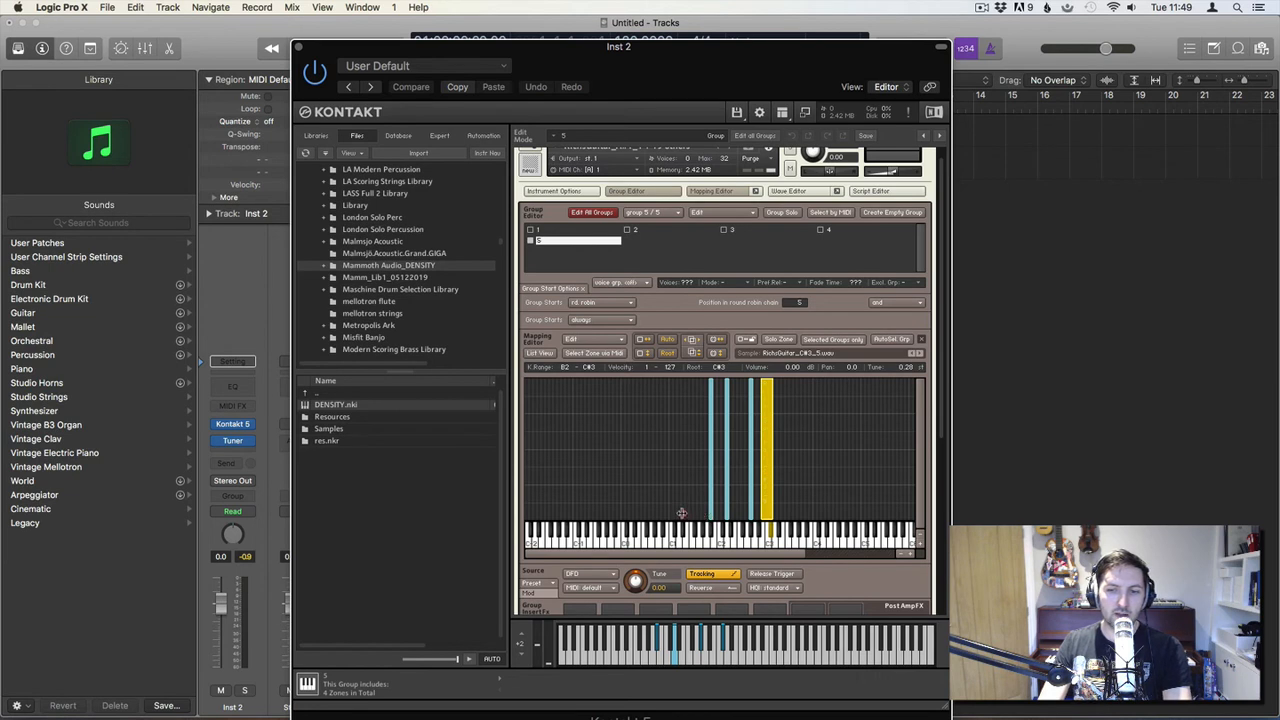
left_click(667, 516)
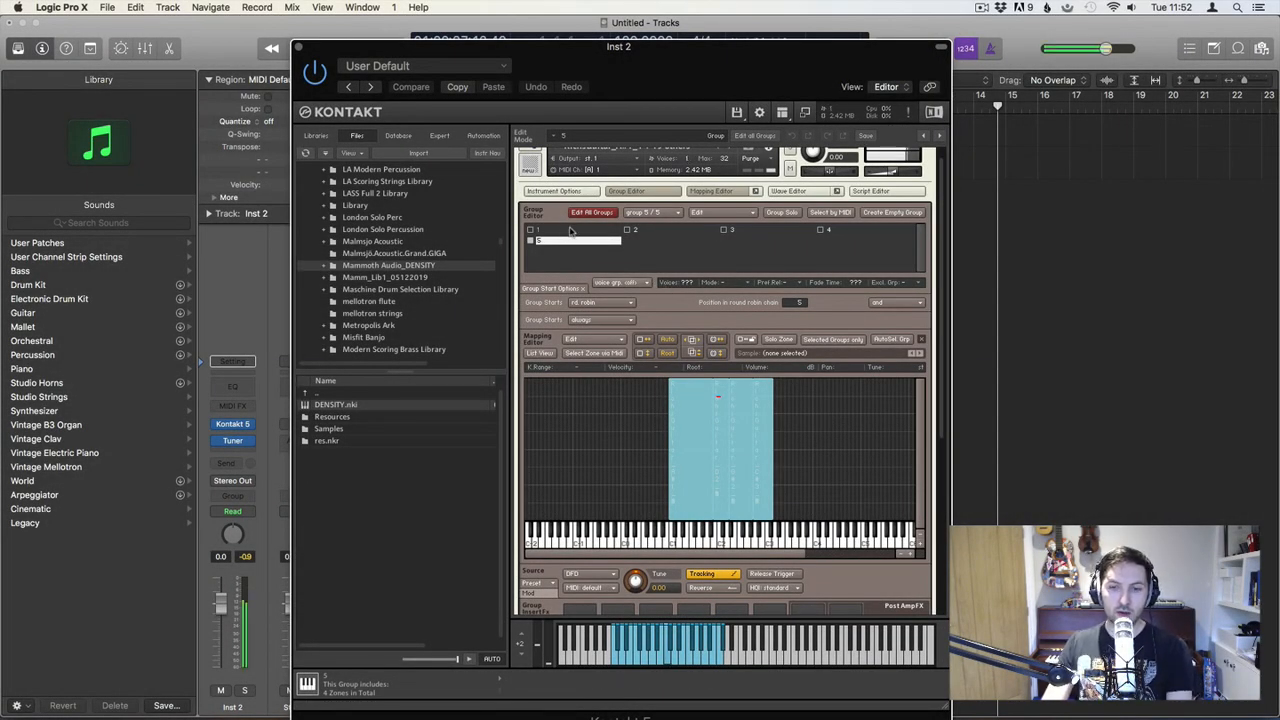
Step: Extend the RichsGuitar_C#3_5 zone's upper key limit to C4 and close the Kontakt window
left_click(768, 472)
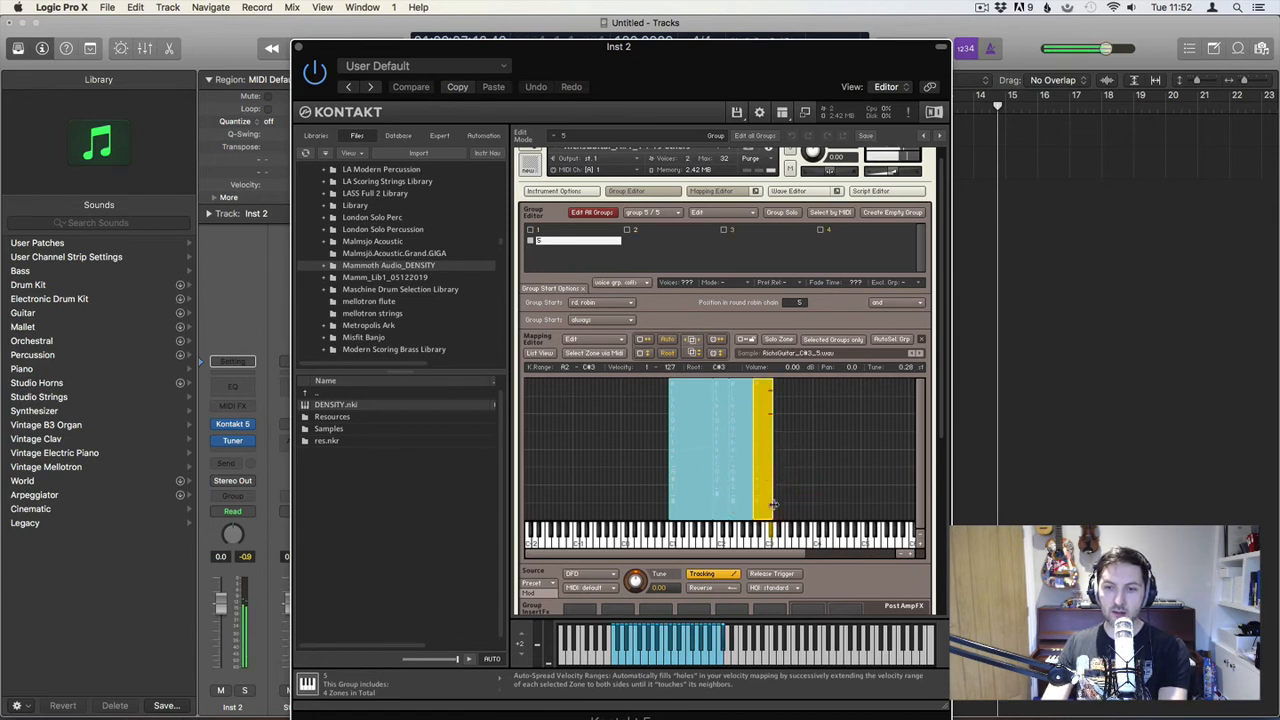
left_click_drag(772, 508, 816, 508)
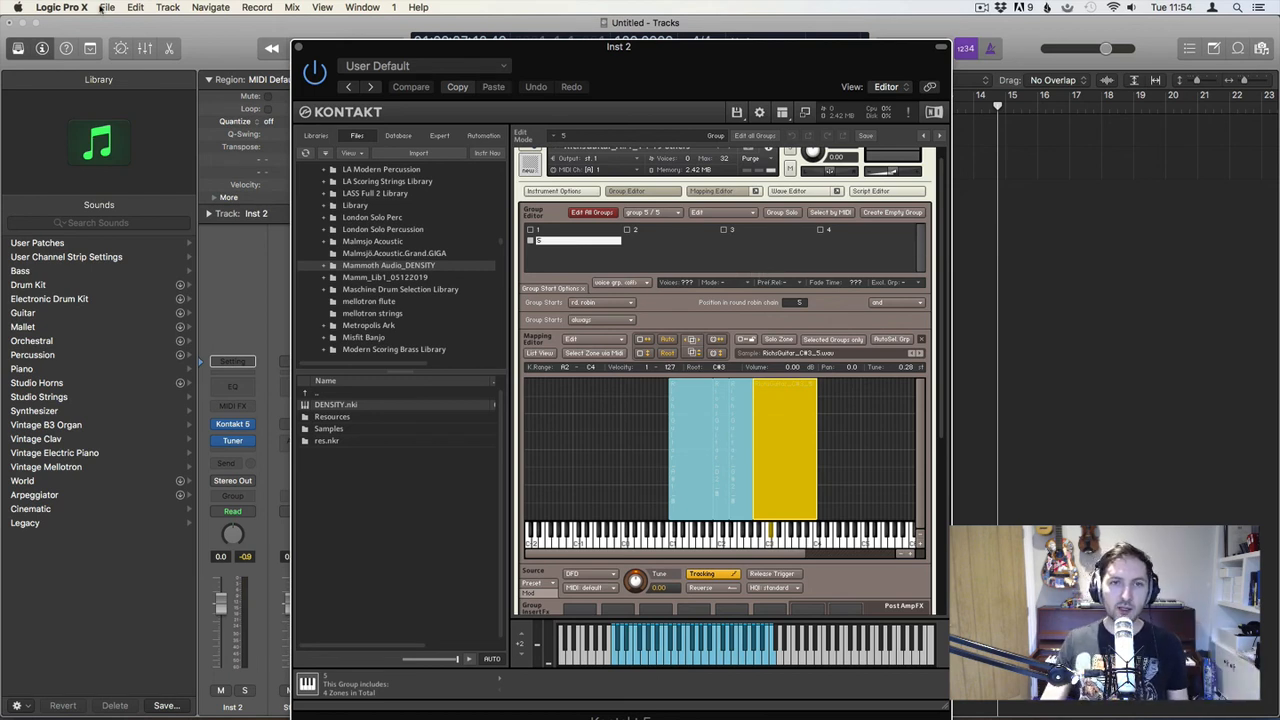
left_click_drag(299, 50, 395, 53)
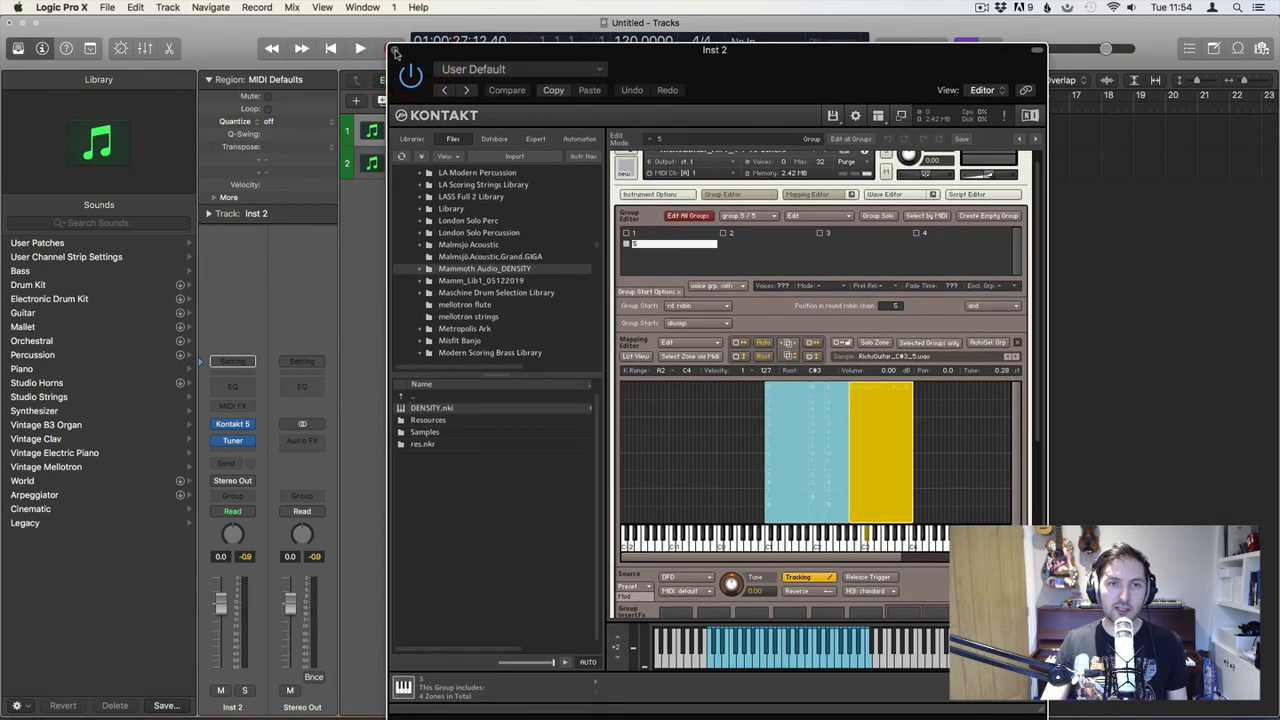
left_click(395, 51)
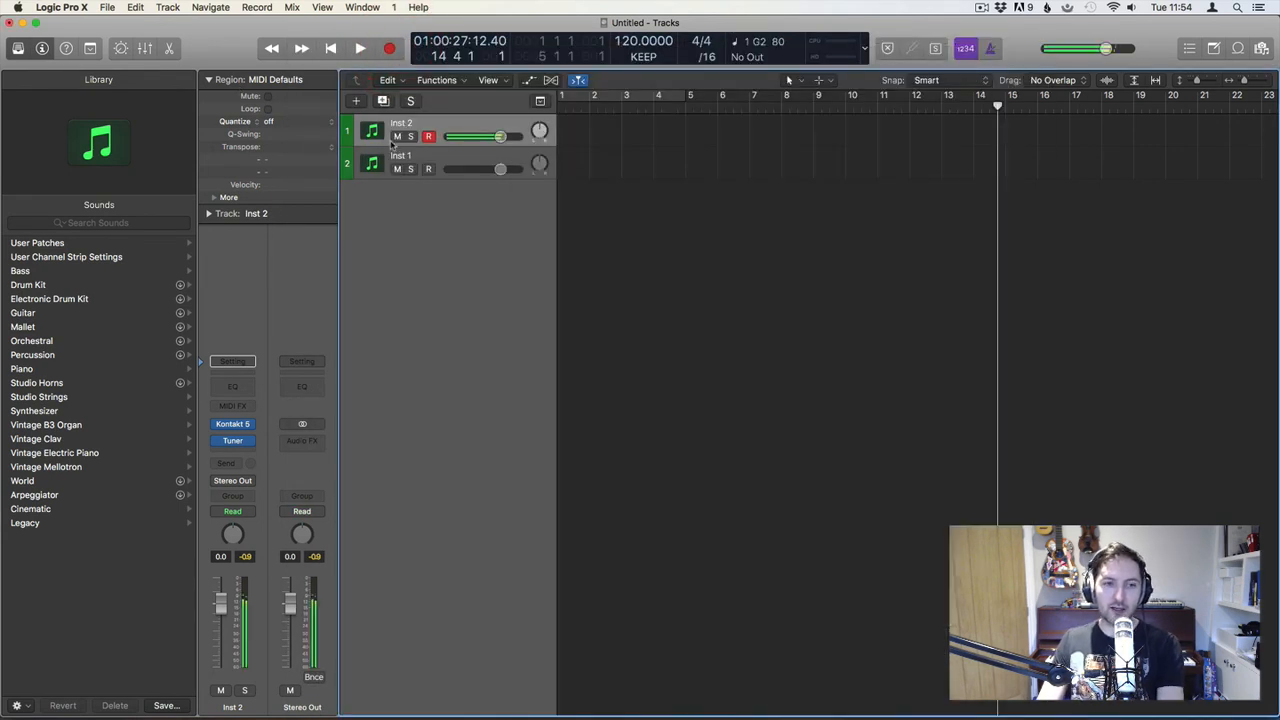
Step: Replace the Tuner on Inst 2 with the Space Designer reverb, load its 14.0s Dome preset and close the plug-in window
mouse_move(250, 442)
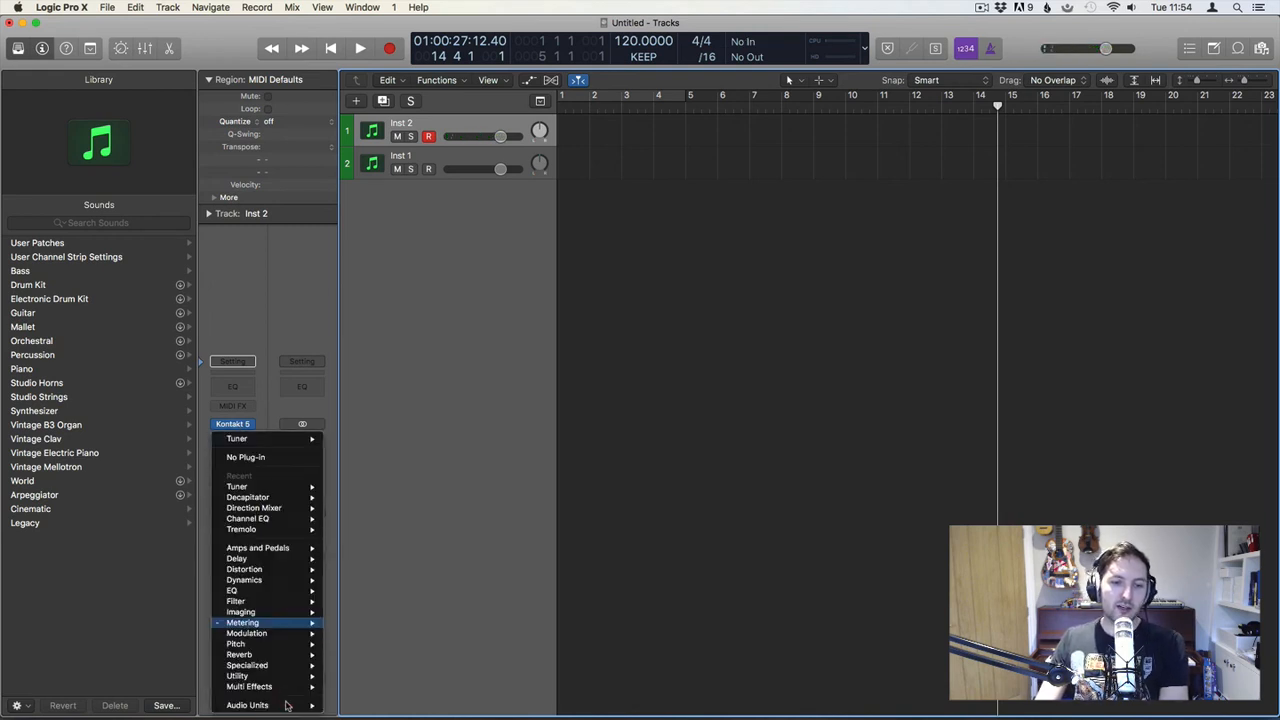
mouse_move(256, 655)
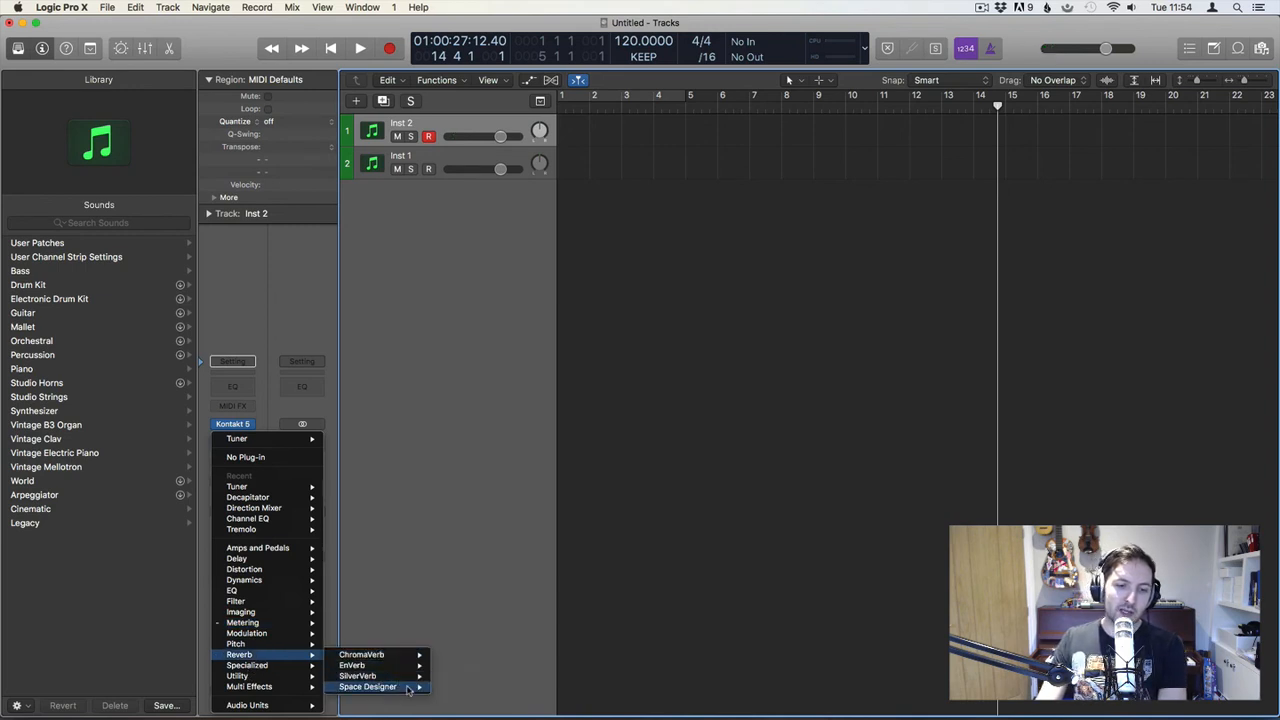
mouse_move(408, 688)
left_click(468, 687)
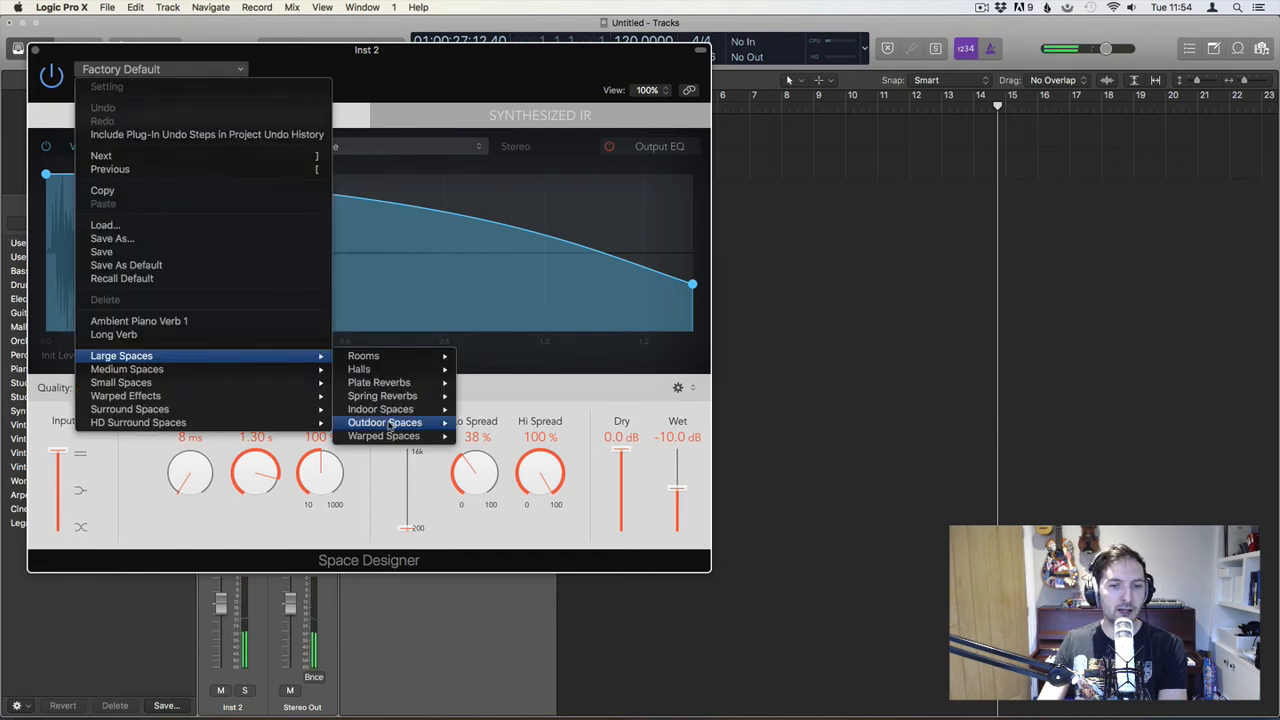
mouse_move(394, 410)
left_click(546, 702)
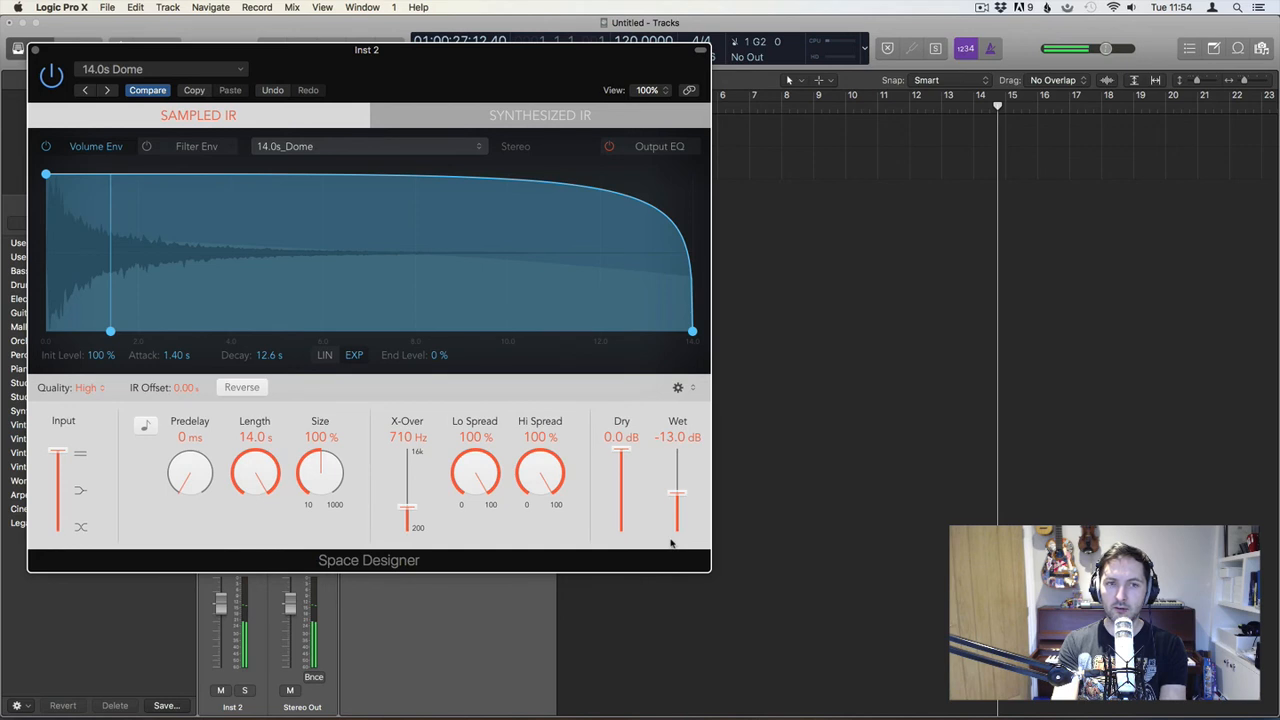
left_click(34, 50)
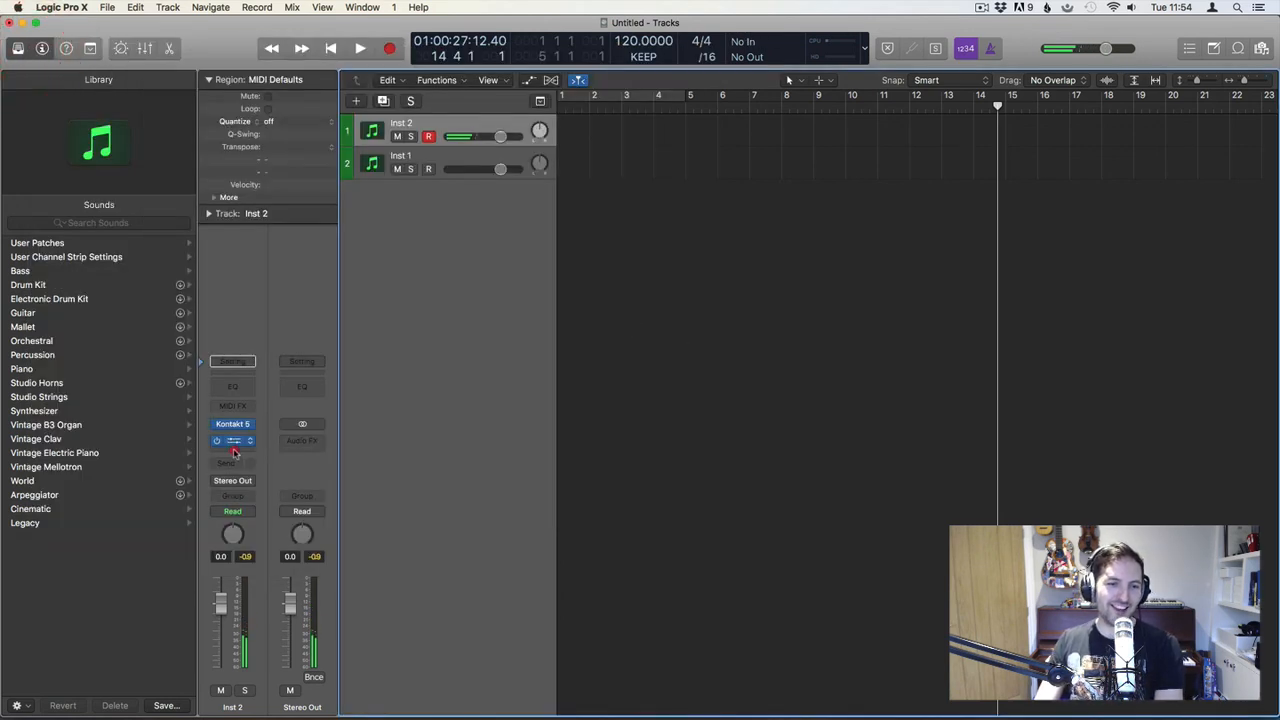
Step: Insert the Decapitator plug-in ahead of Space Designer on the Inst 2 channel
left_click_drag(234, 448, 236, 452)
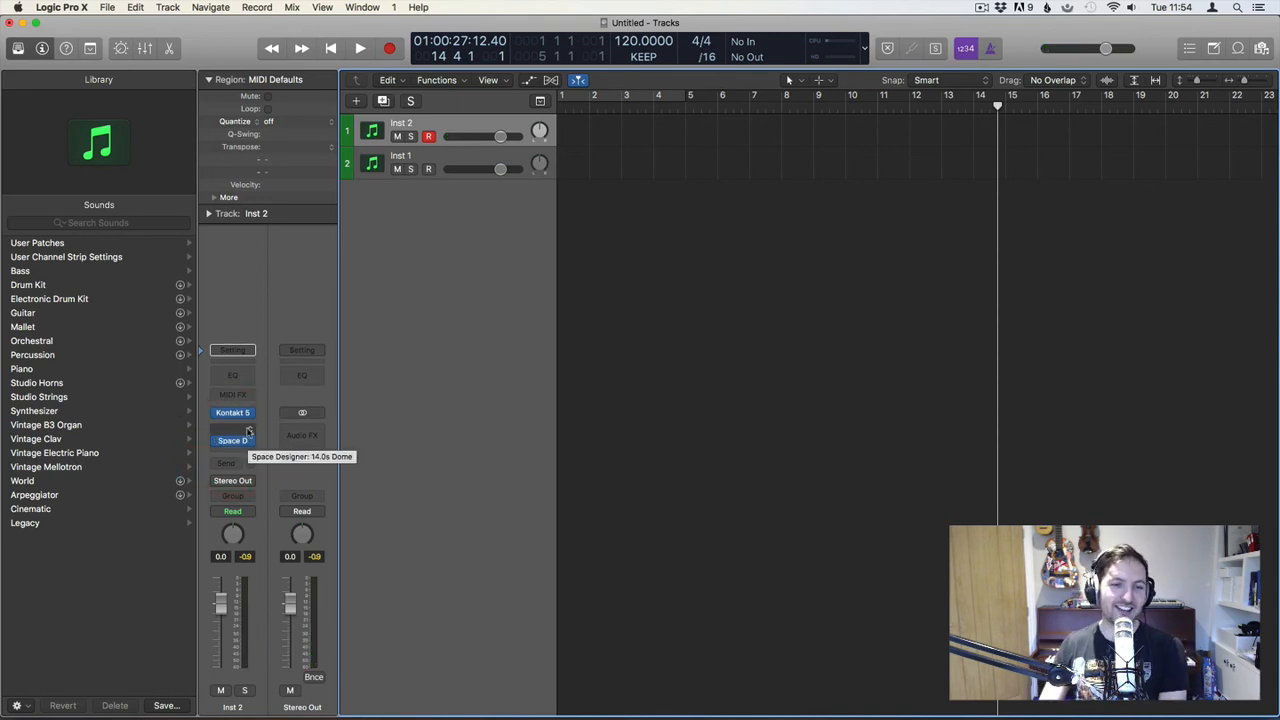
left_click(250, 428)
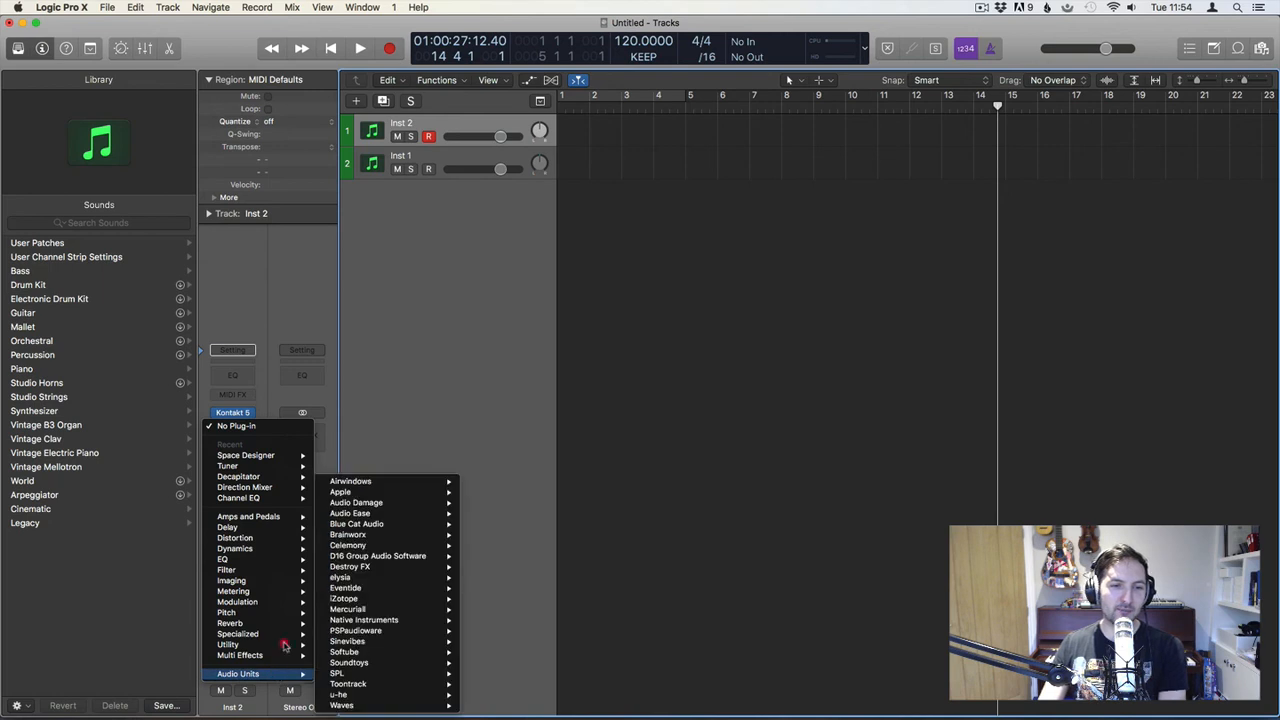
mouse_move(280, 477)
left_click(365, 477)
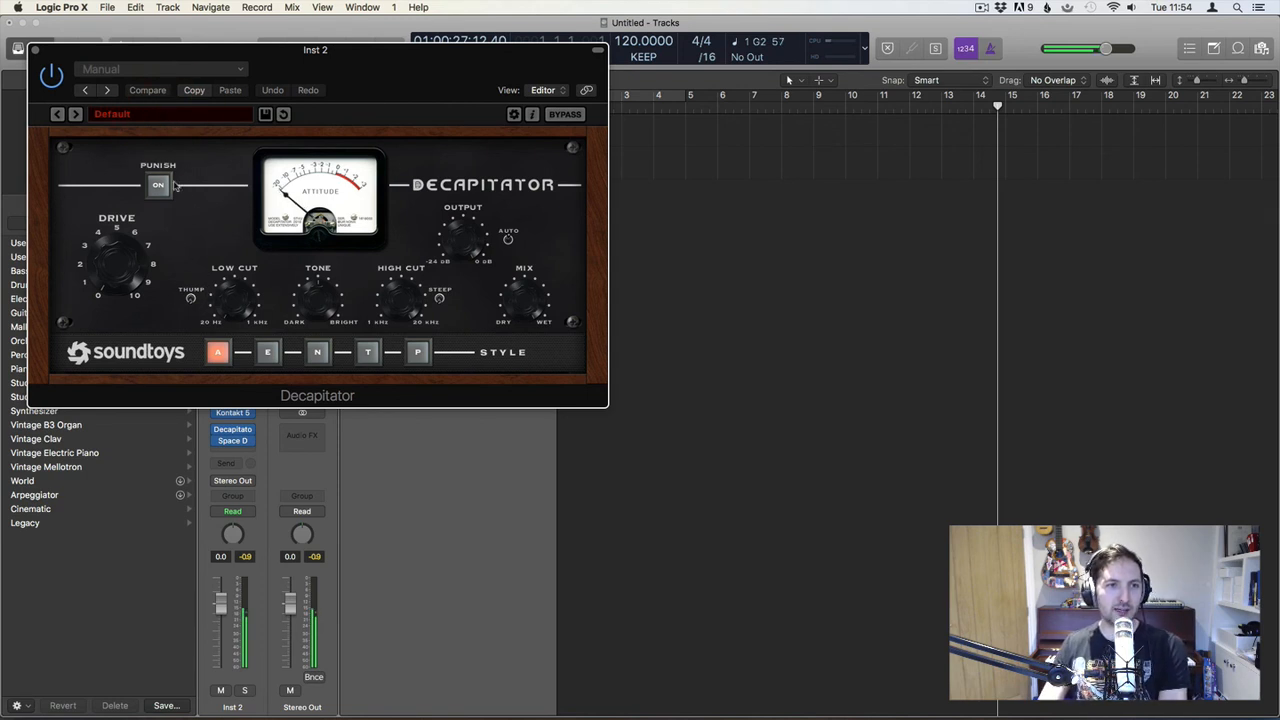
Step: Audition Decapitator presets, including MidDriver, RollOffTheHighs and ThickMildCrunch, and load the 70s Record preset
left_click(286, 114)
left_click(74, 115)
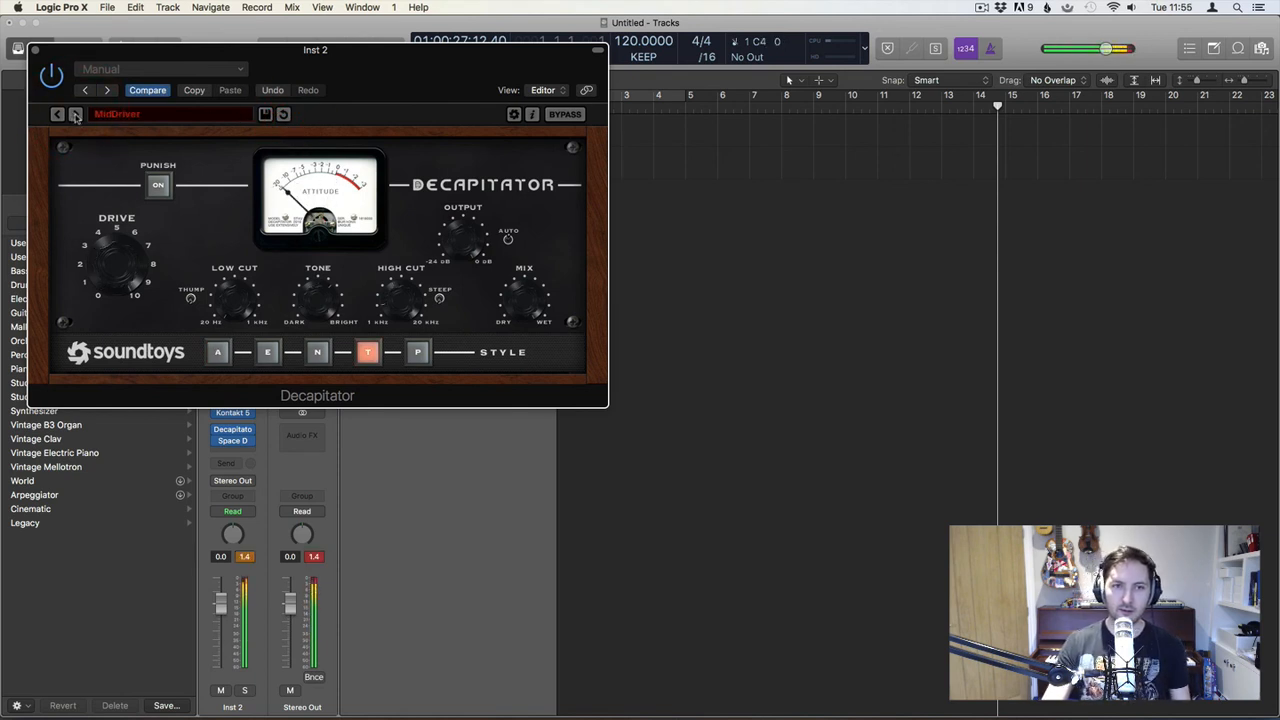
left_click(76, 115)
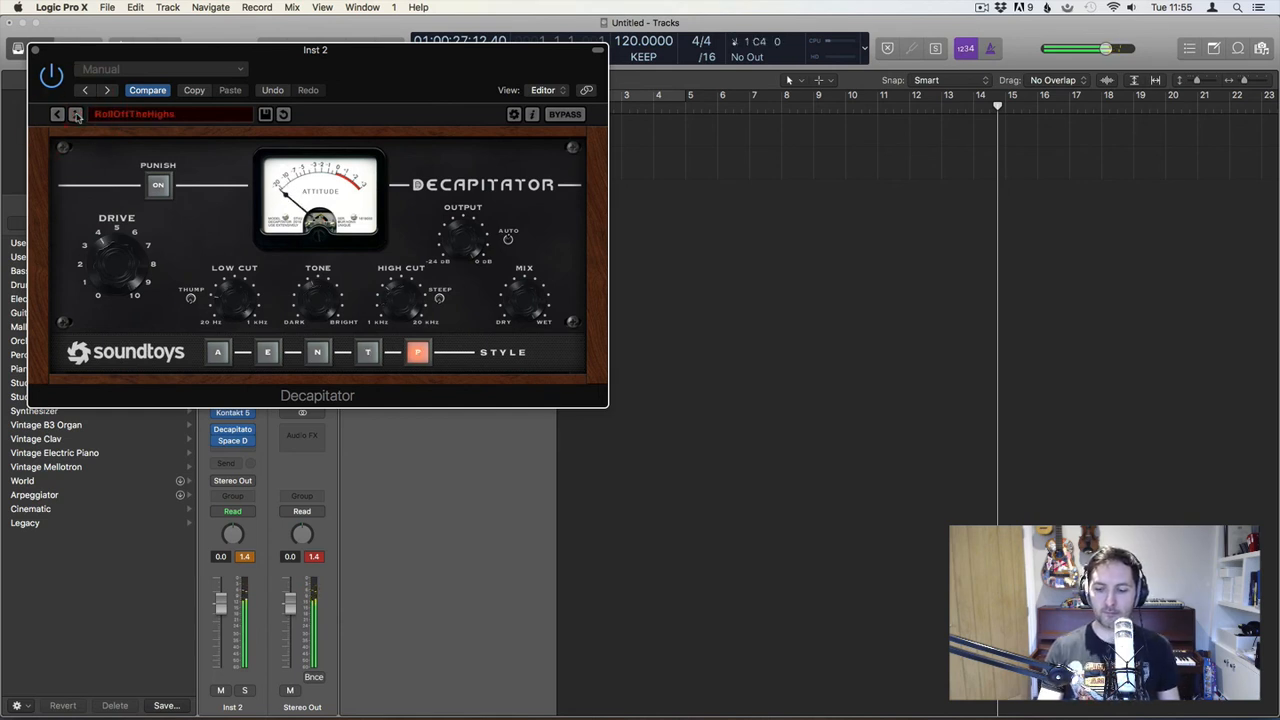
left_click(76, 115)
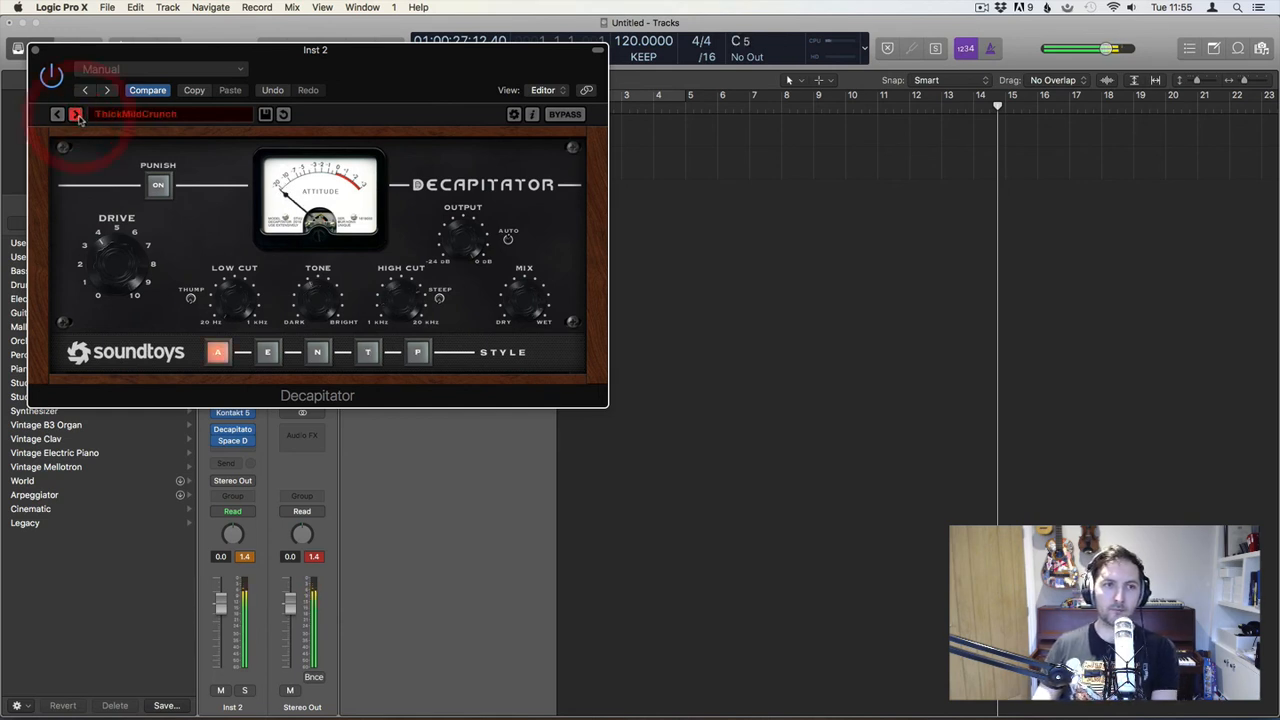
left_click(76, 115)
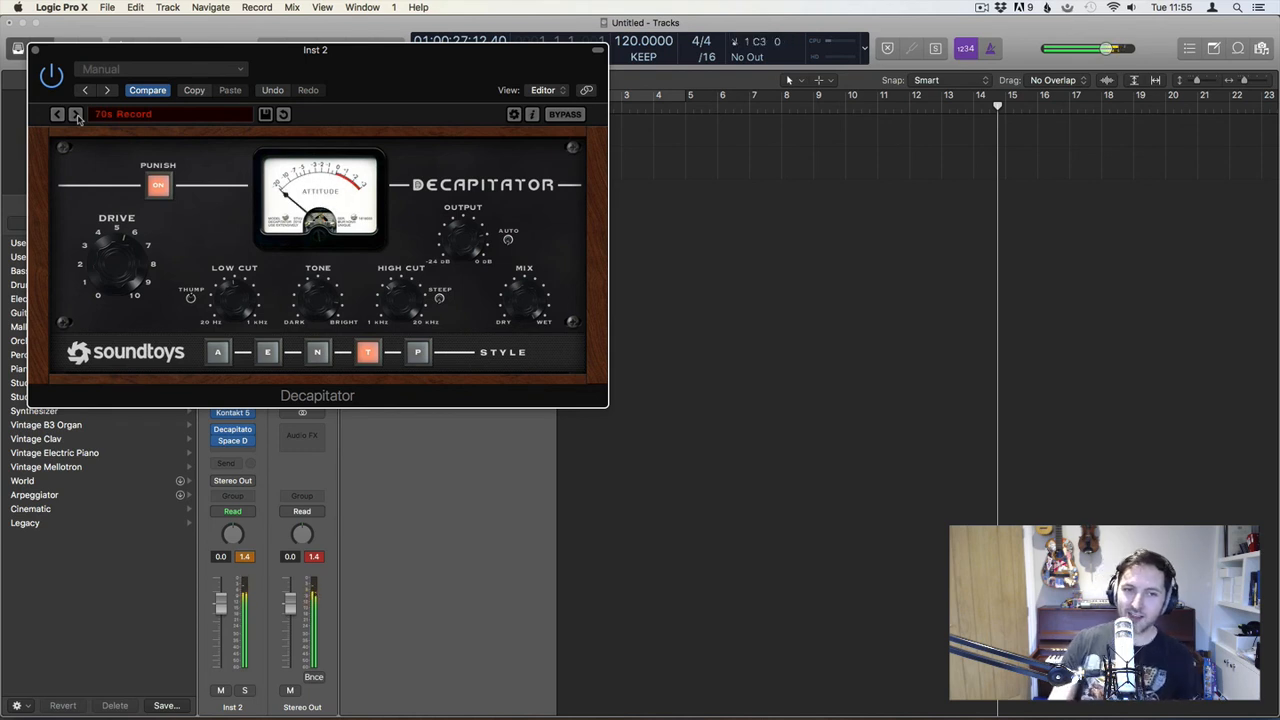
Step: Compare the sound with Decapitator on and off, leave it switched off and close its window
left_click(51, 75)
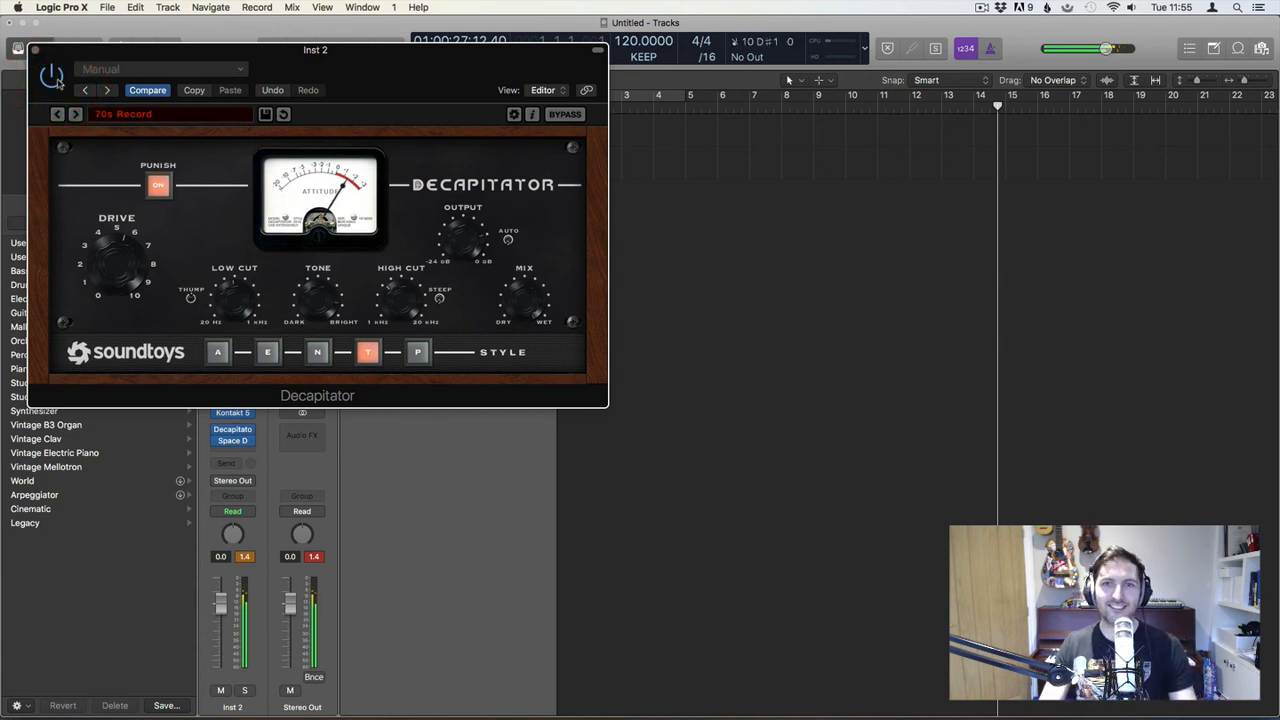
left_click(47, 74)
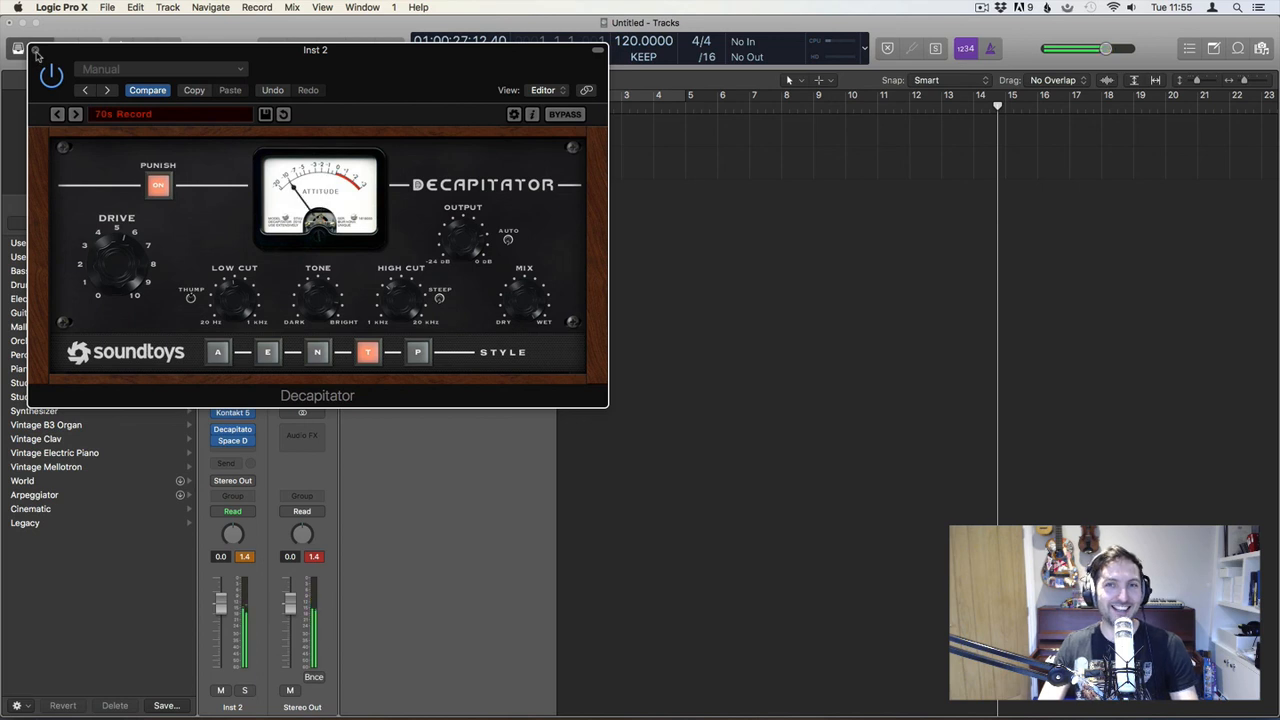
left_click(53, 78)
left_click(35, 50)
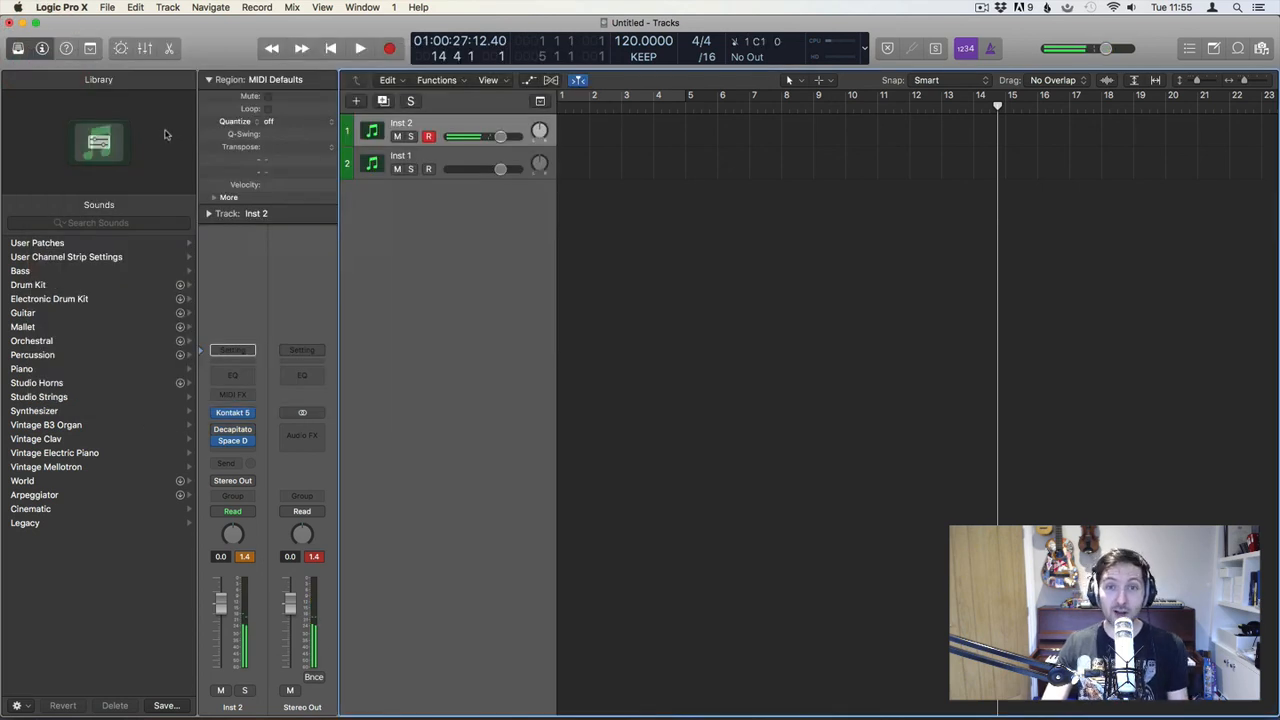